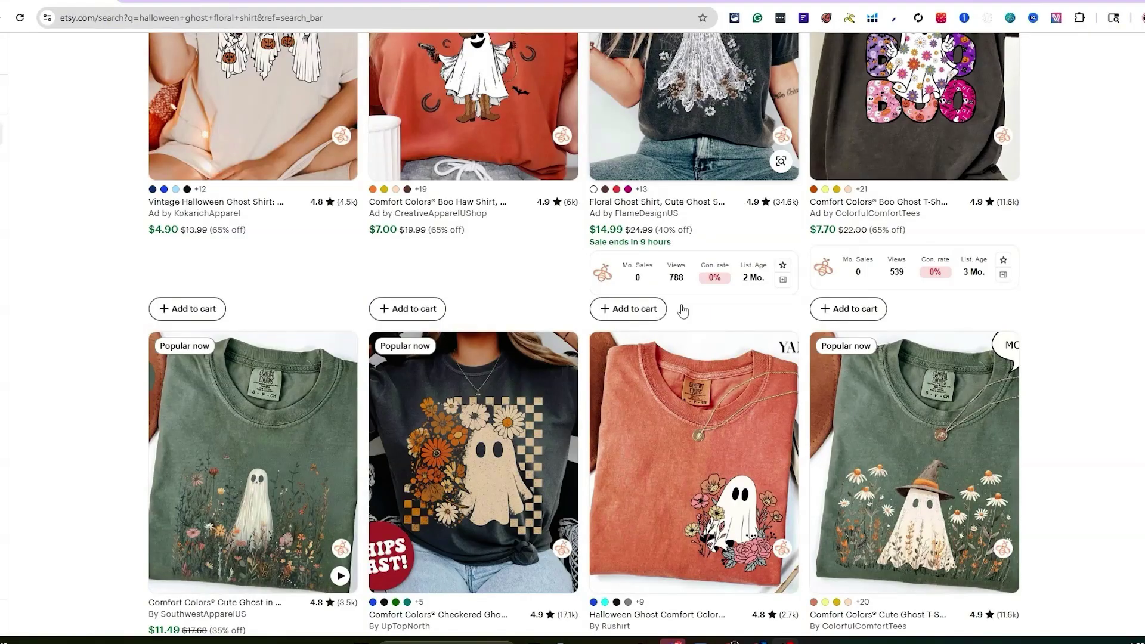
- Scroll through the Etsy ghost shirt results to find the checkered floral ghost shirt
scroll(681, 316, up, 4)
scroll(662, 410, down, 5)
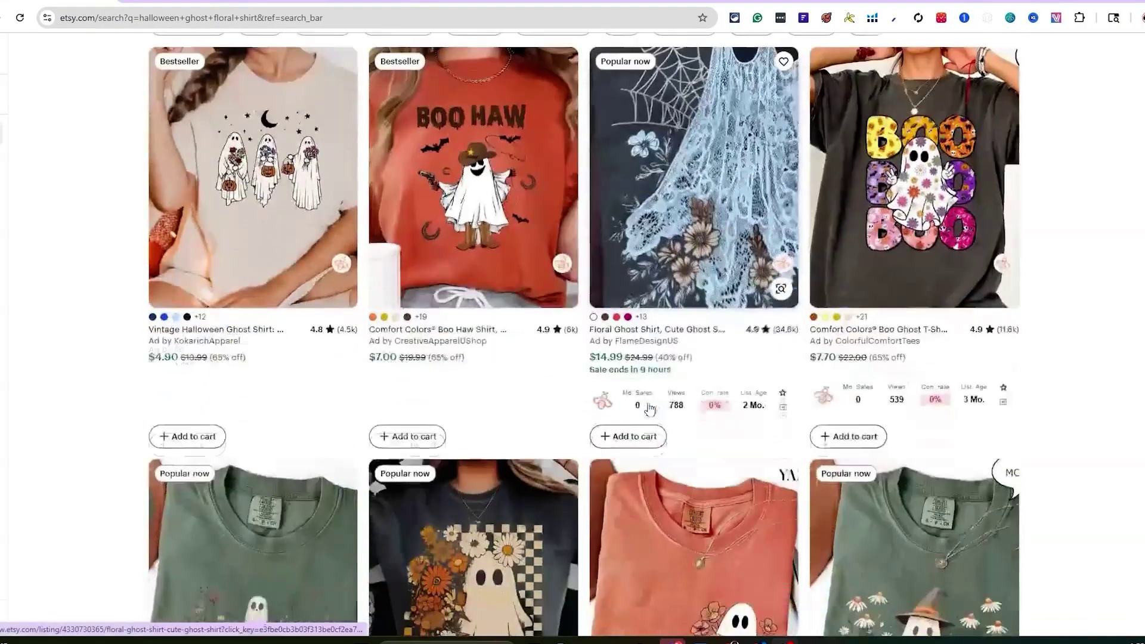
scroll(663, 409, down, 2)
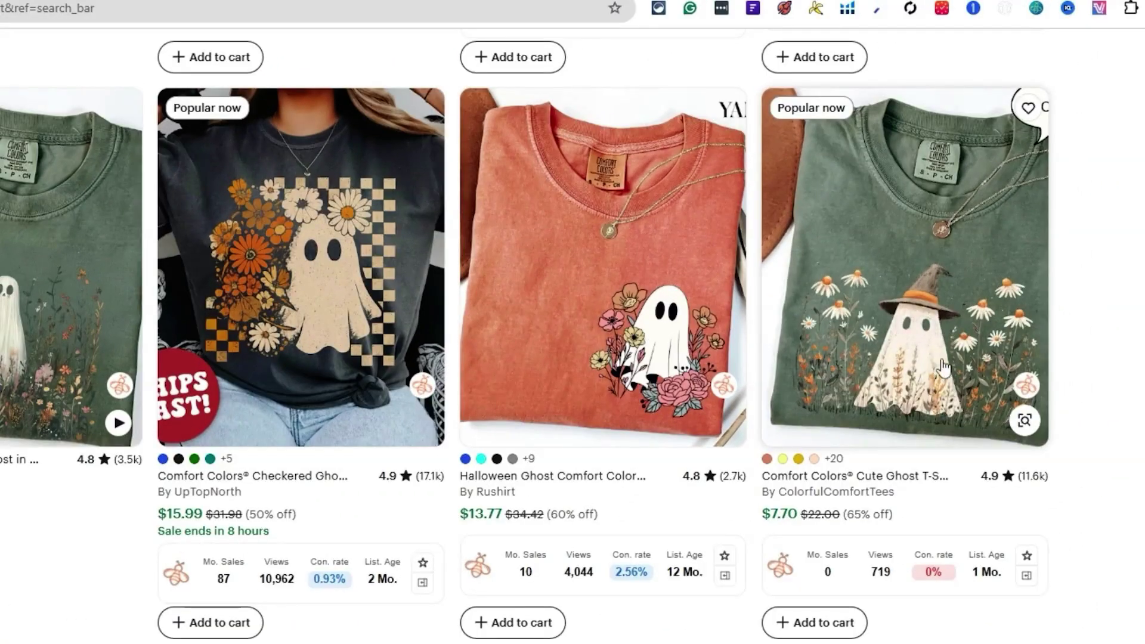
scroll(906, 369, down, 2)
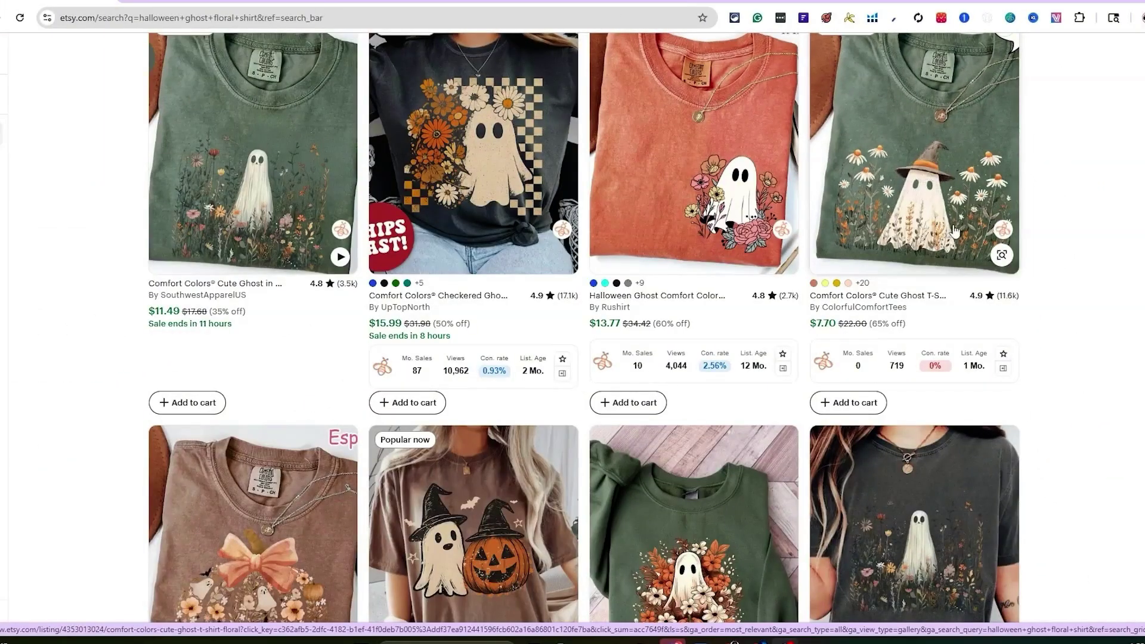
scroll(525, 306, down, 5)
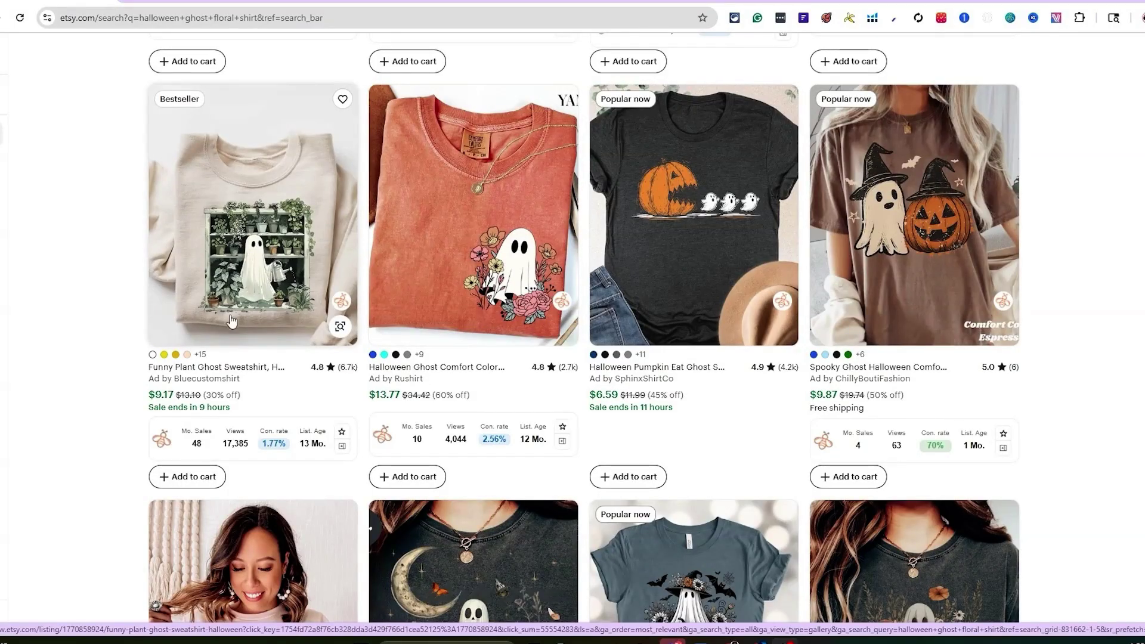
scroll(285, 290, down, 10)
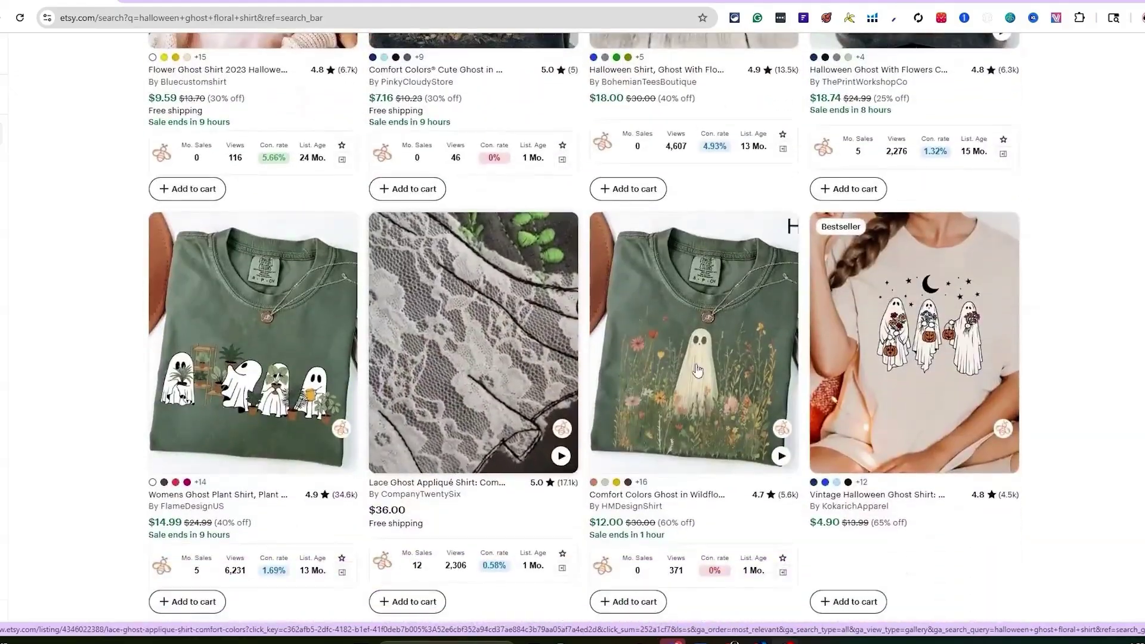
scroll(573, 334, up, 15)
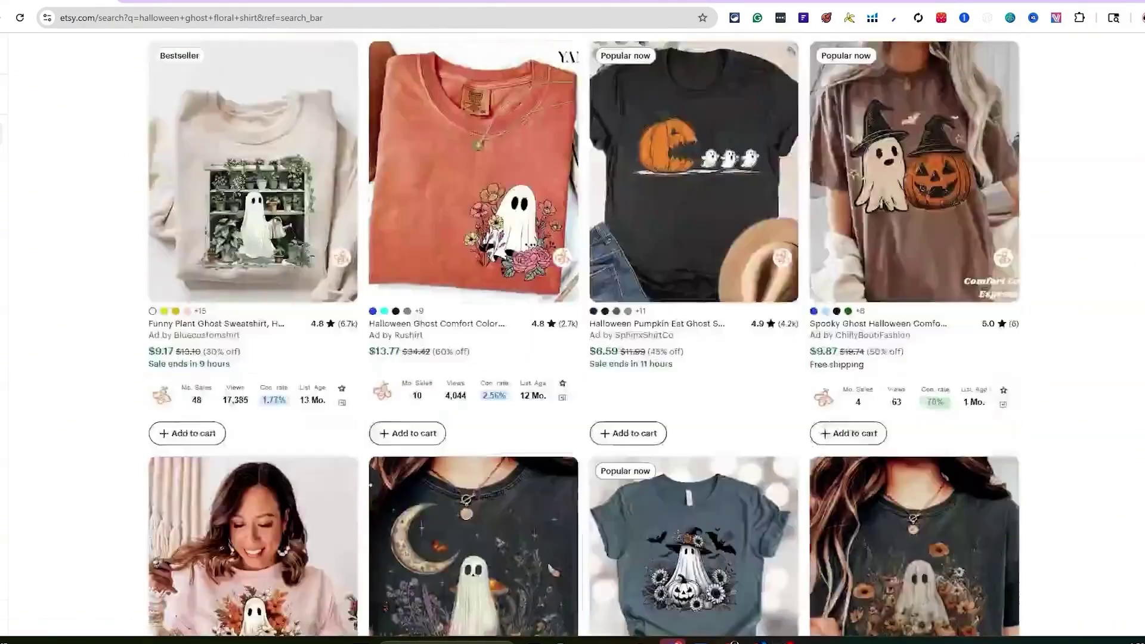
scroll(573, 334, down, 5)
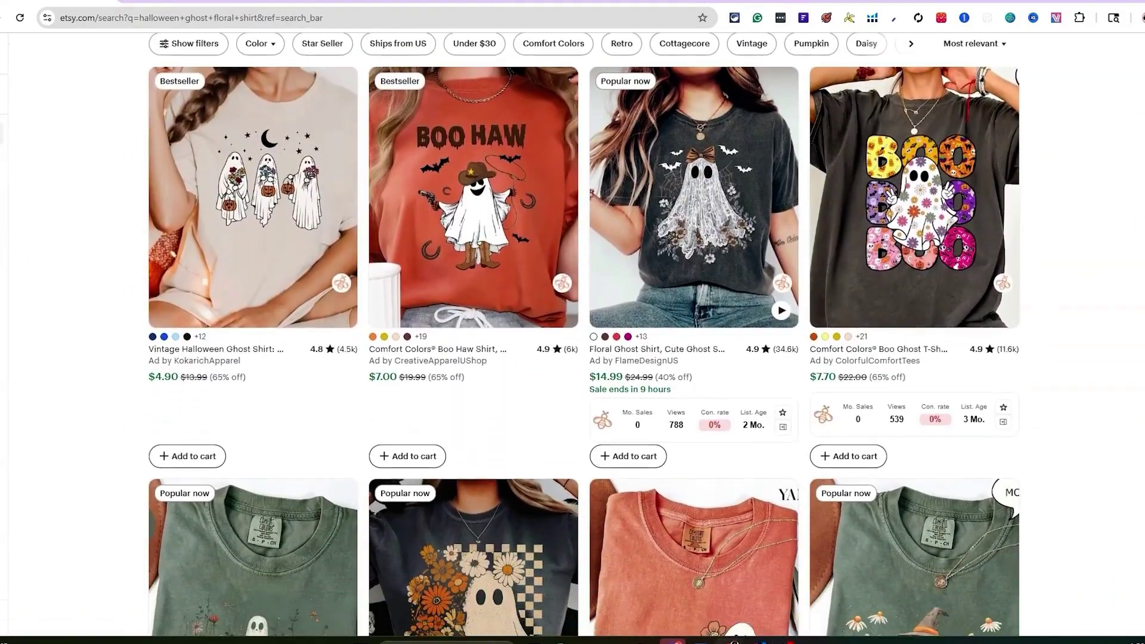
scroll(572, 334, down, 1)
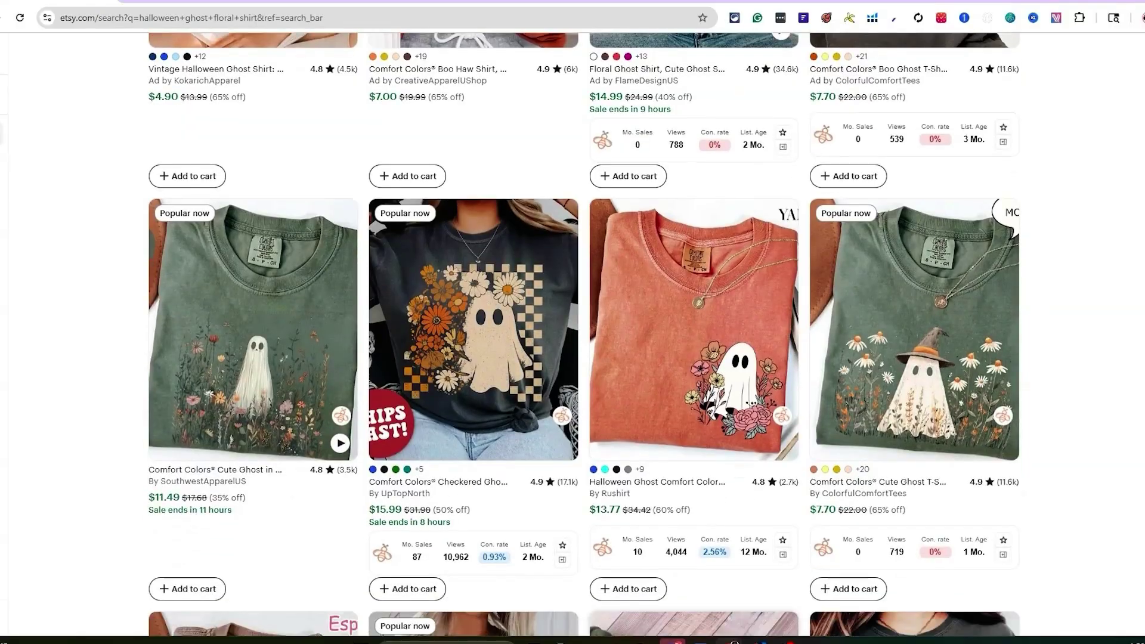
scroll(573, 334, down, 1)
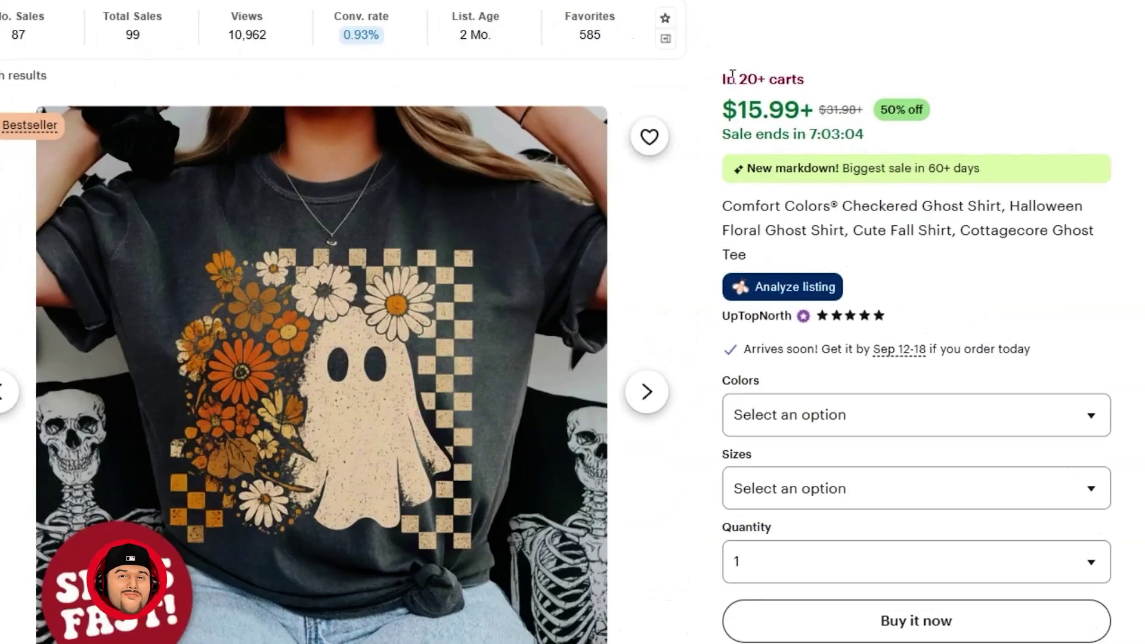
- Highlight the 'In 20+ carts' demand note on the checkered ghost listing and review the page
drag(726, 88, 782, 72)
click(749, 82)
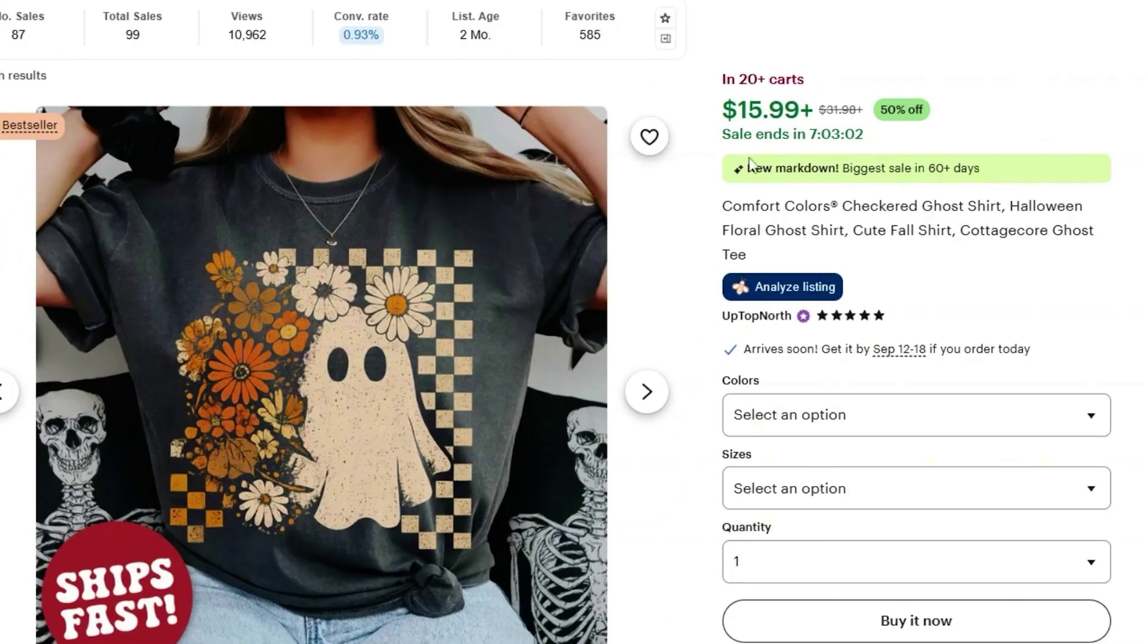
scroll(688, 197, down, 3)
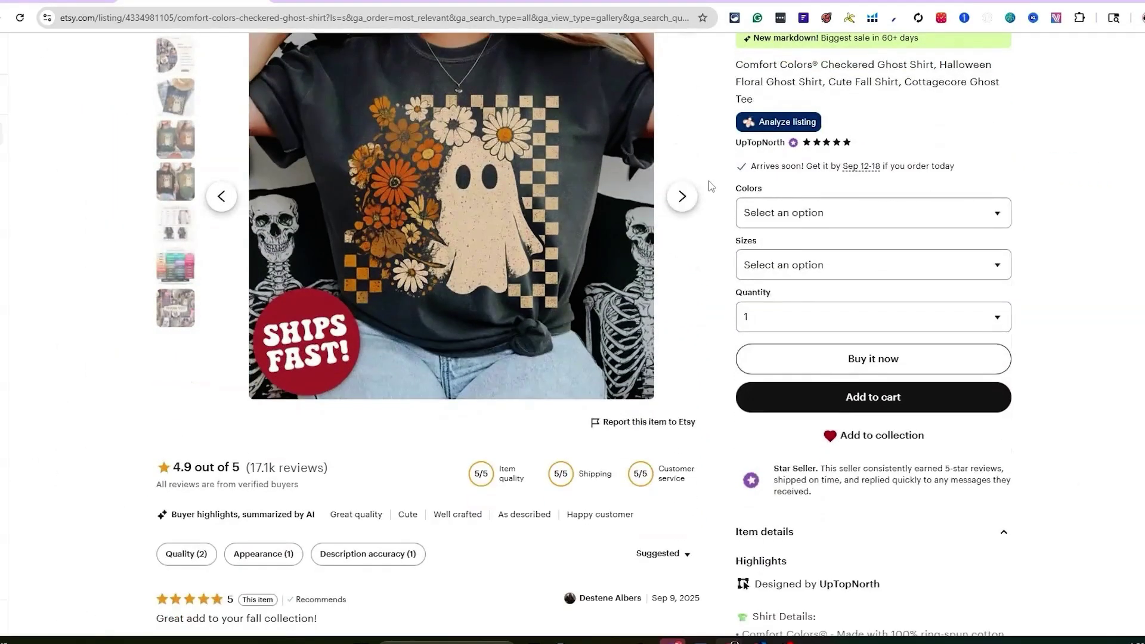
scroll(708, 183, up, 1)
scroll(708, 183, down, 4)
scroll(708, 183, up, 4)
scroll(710, 401, down, 3)
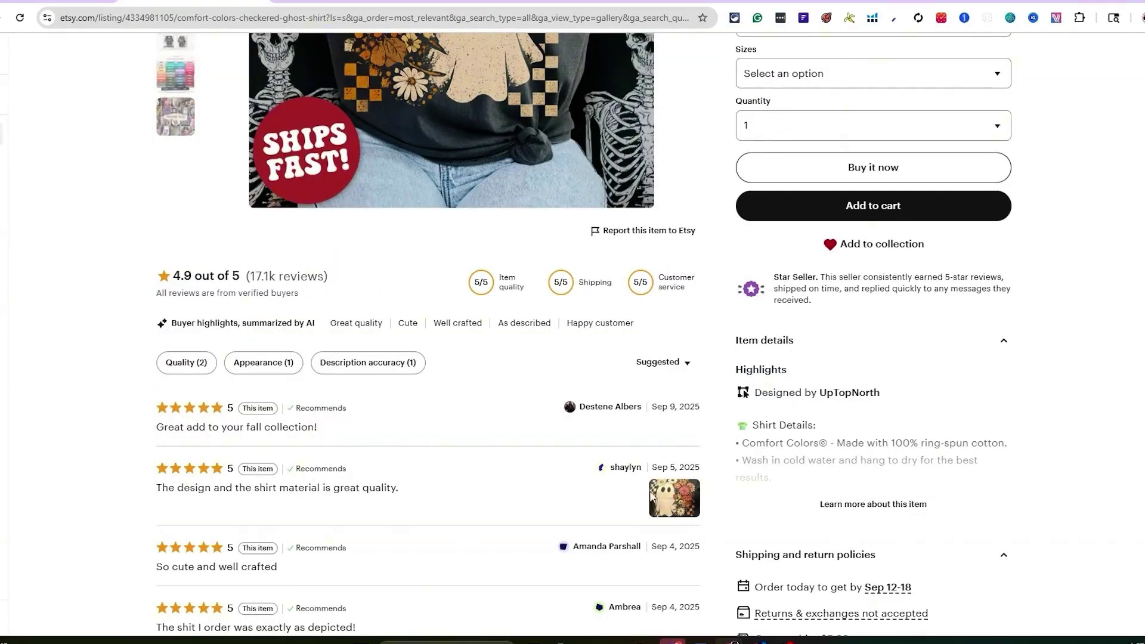
scroll(639, 499, up, 3)
- On the orange floral ghost listing, select Unisex T-Shirt - L in White to see its price
key(ctrl+Tab)
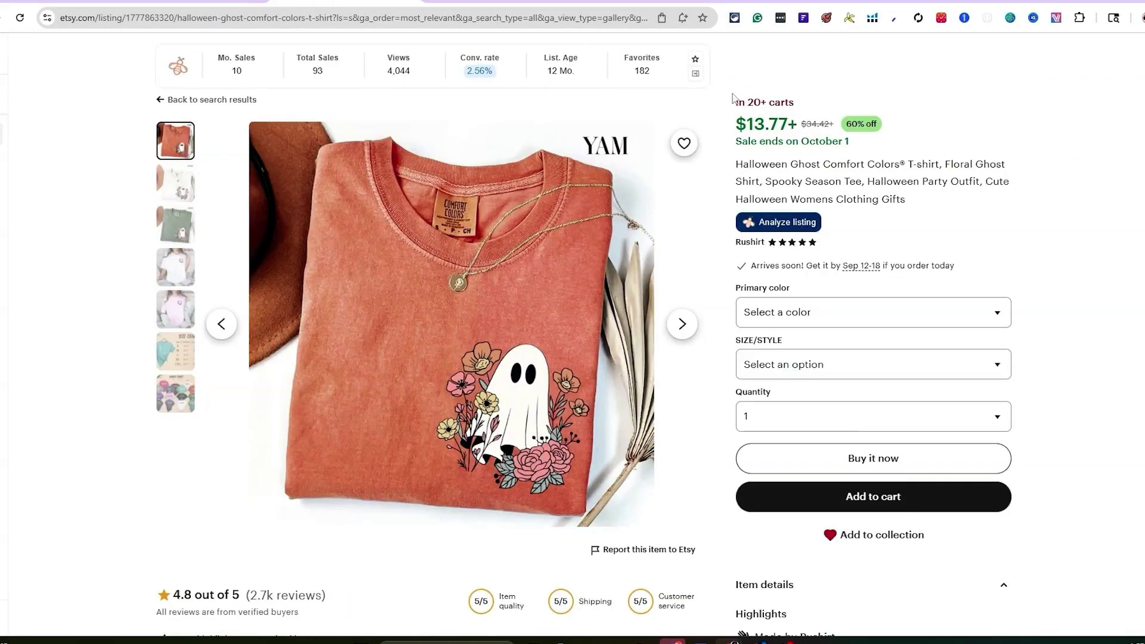
drag(734, 107, 790, 107)
click(993, 117)
click(848, 366)
click(832, 438)
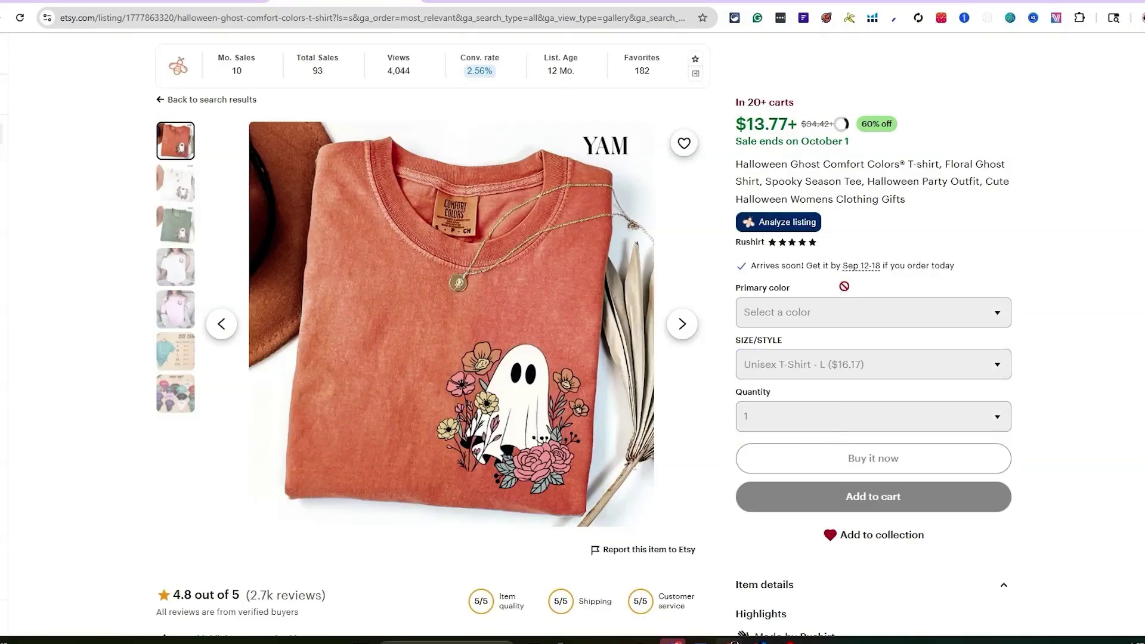
click(804, 319)
click(779, 371)
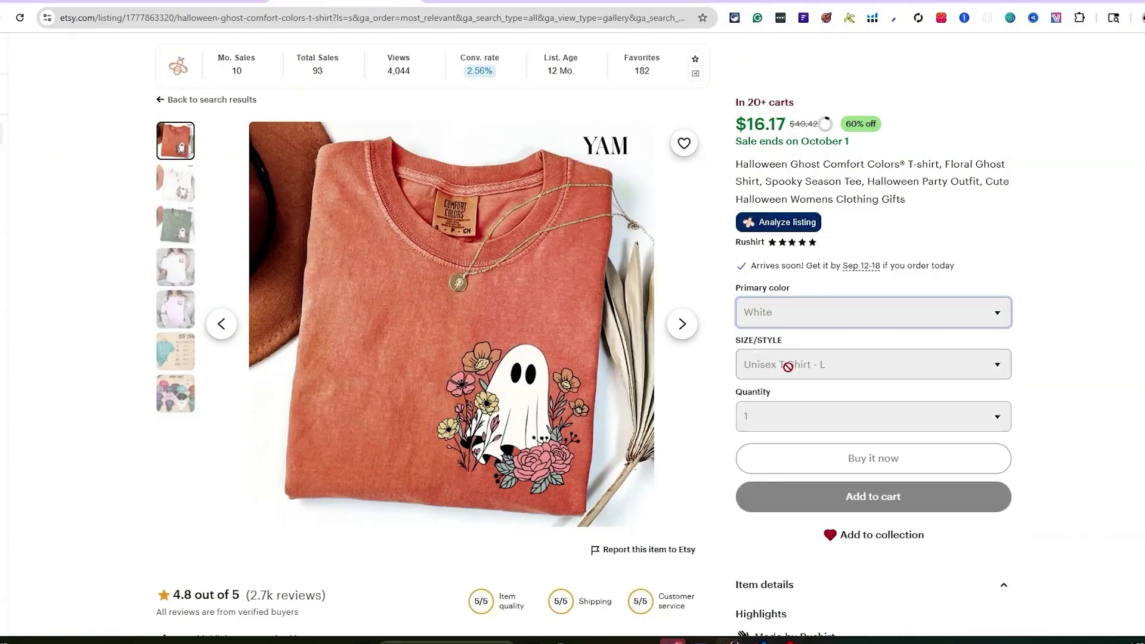
- Review the orange ghost listing details, then move on to the green cute ghost listing
scroll(869, 243, down, 8)
scroll(821, 422, up, 10)
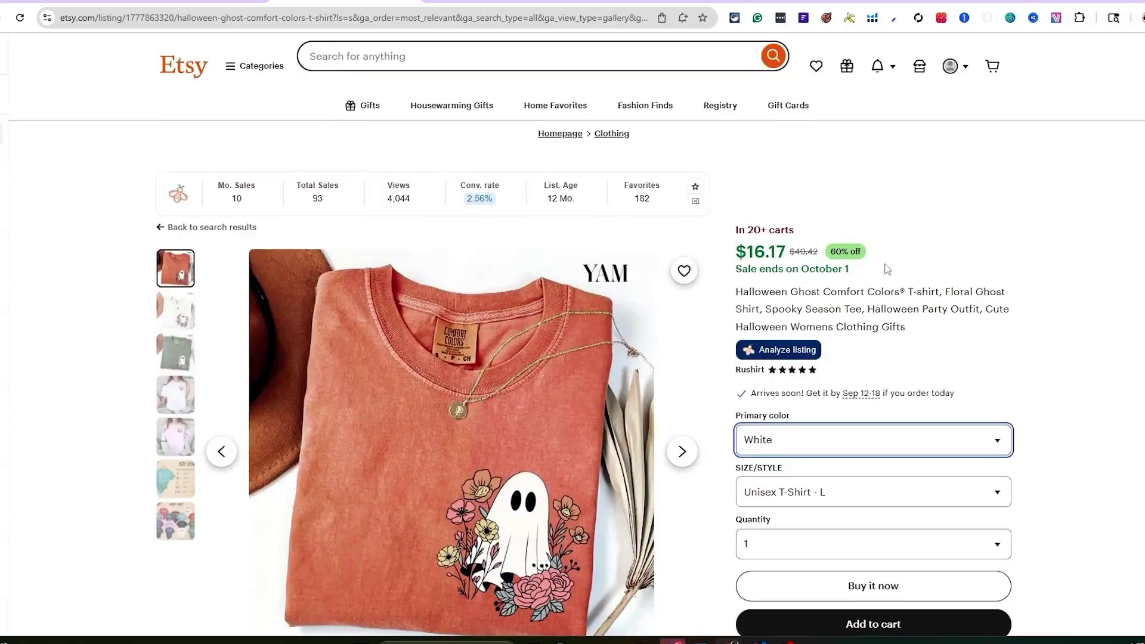
scroll(883, 265, down, 8)
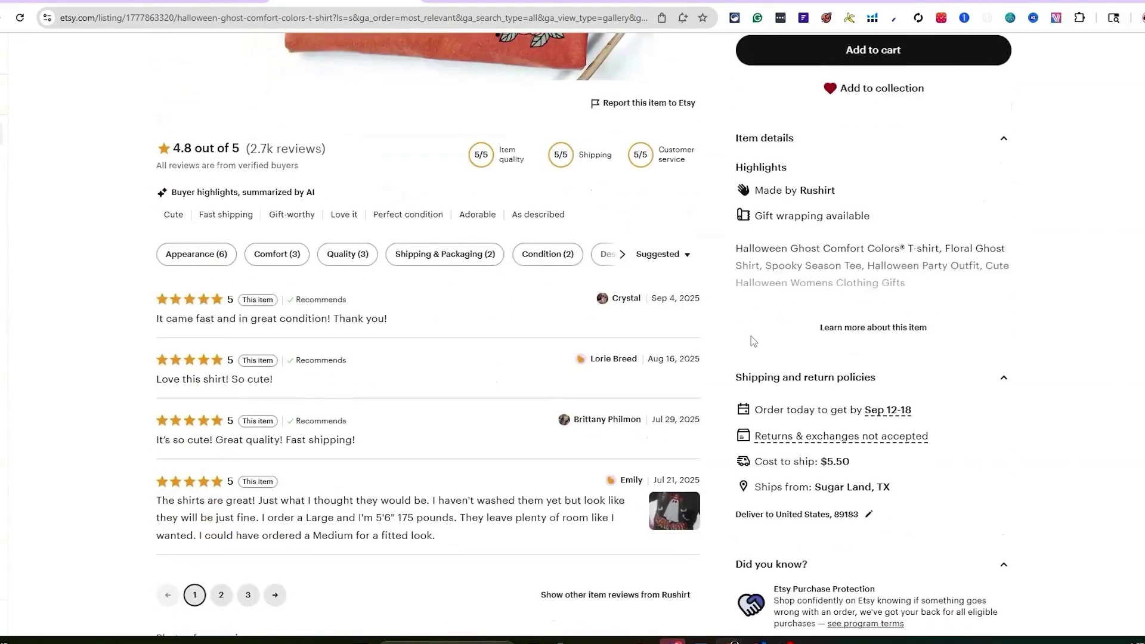
scroll(707, 508, up, 1)
scroll(517, 447, up, 7)
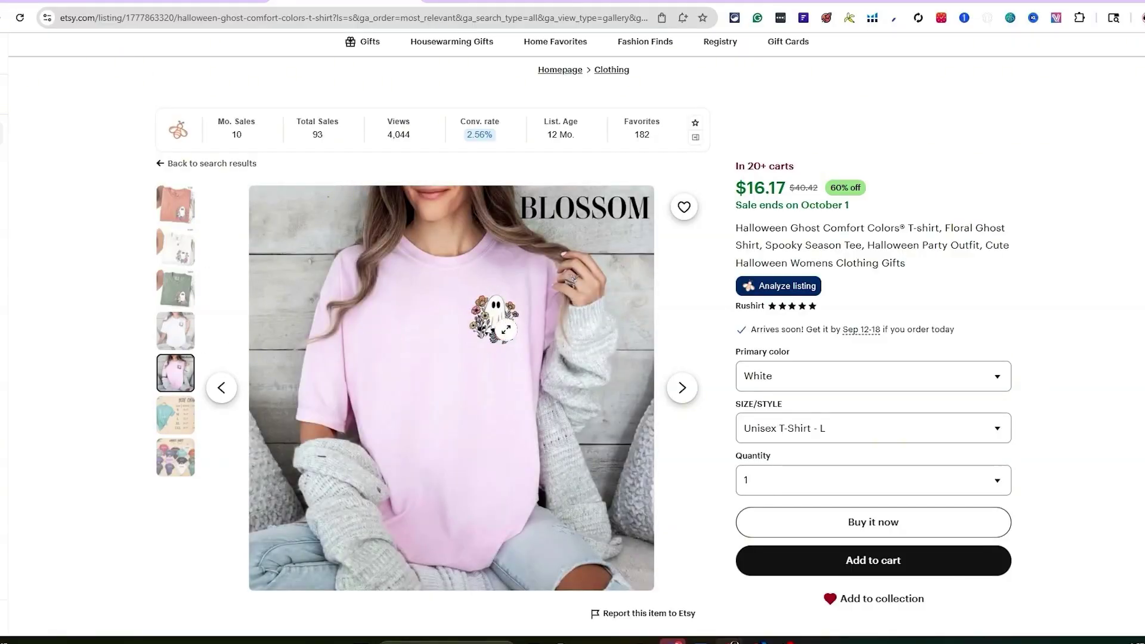
key(ctrl+Tab)
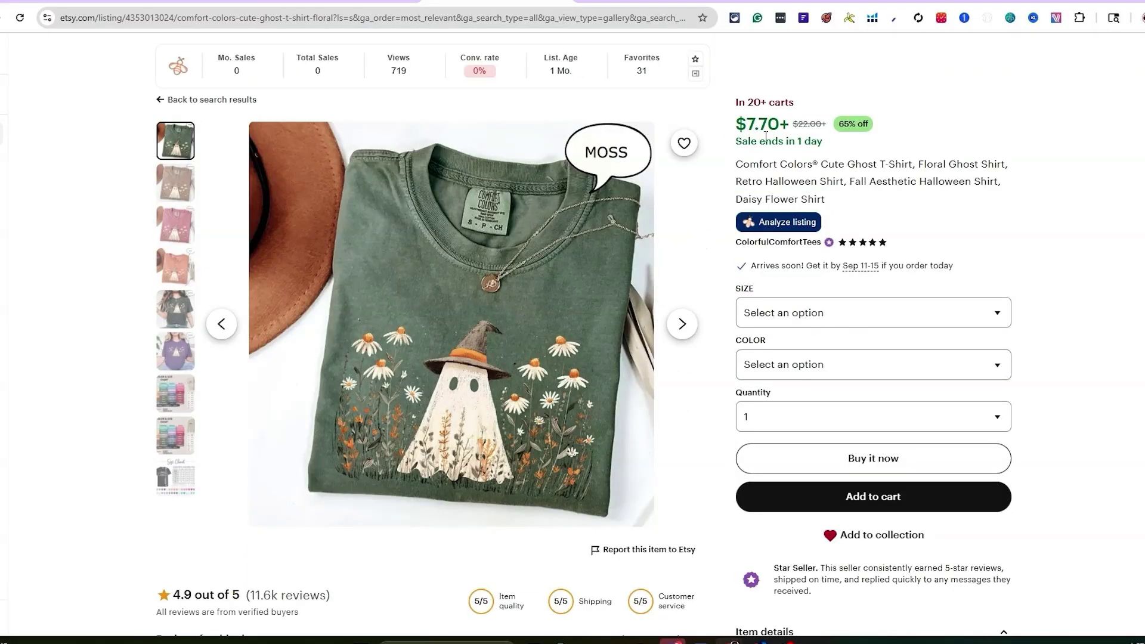
- Set the cute ghost shirt's size to Medium(Short Sleeve) to see its price
click(862, 364)
click(844, 316)
click(799, 371)
click(875, 311)
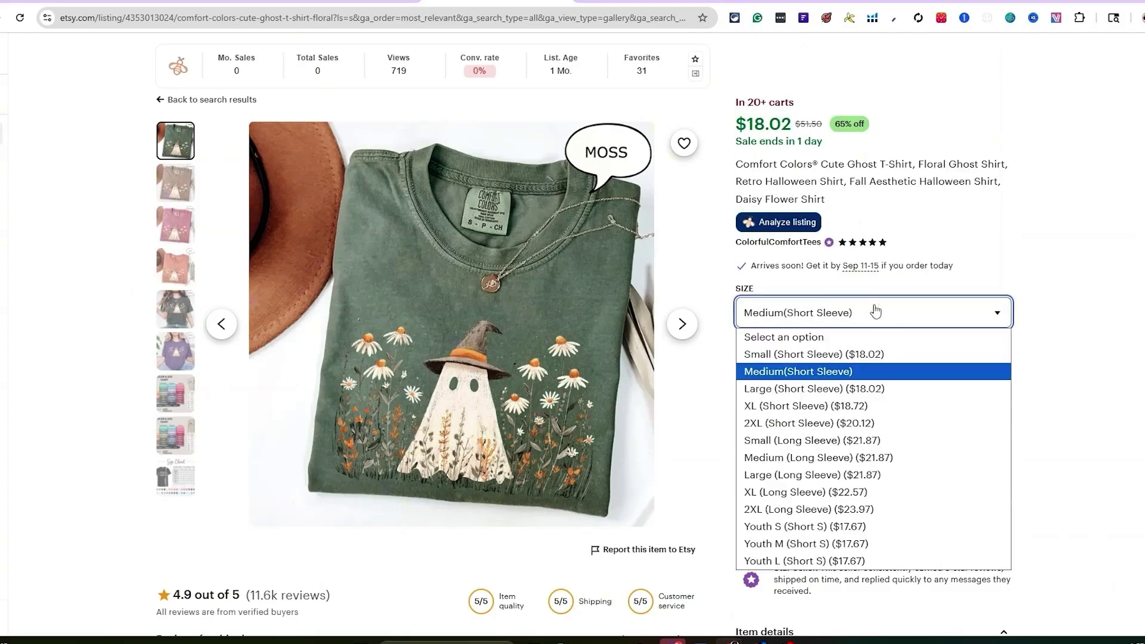
click(1069, 274)
scroll(733, 549, down, 10)
scroll(734, 550, up, 10)
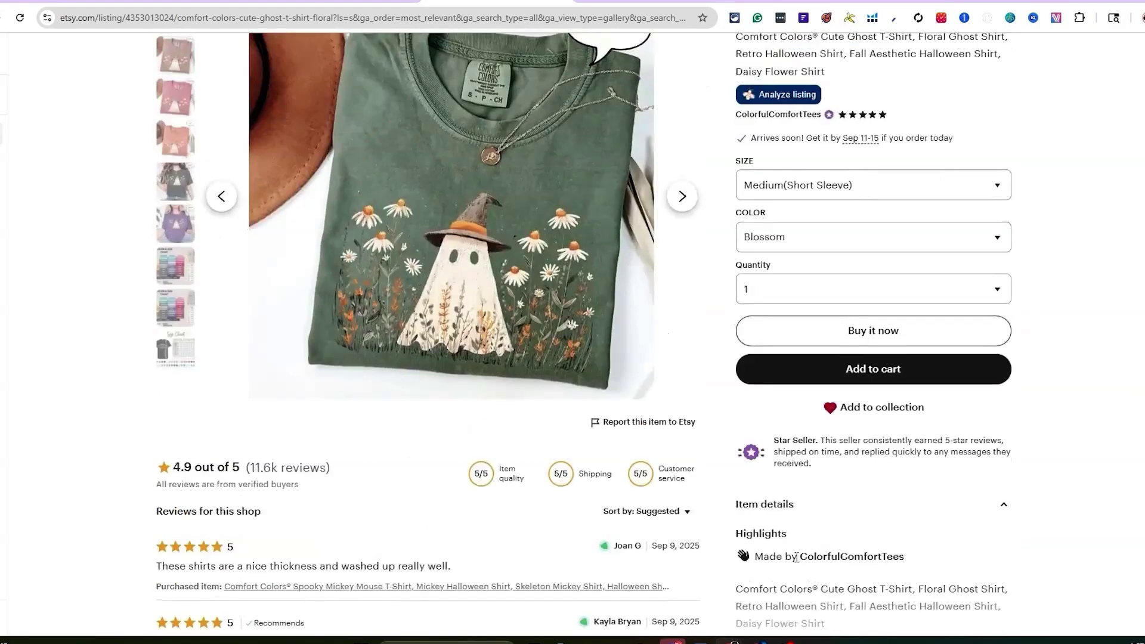
- On the floral ghost sweatshirt listing, highlight the whole 'In demand' sales line
key(ctrl+Tab)
drag(743, 99, 995, 103)
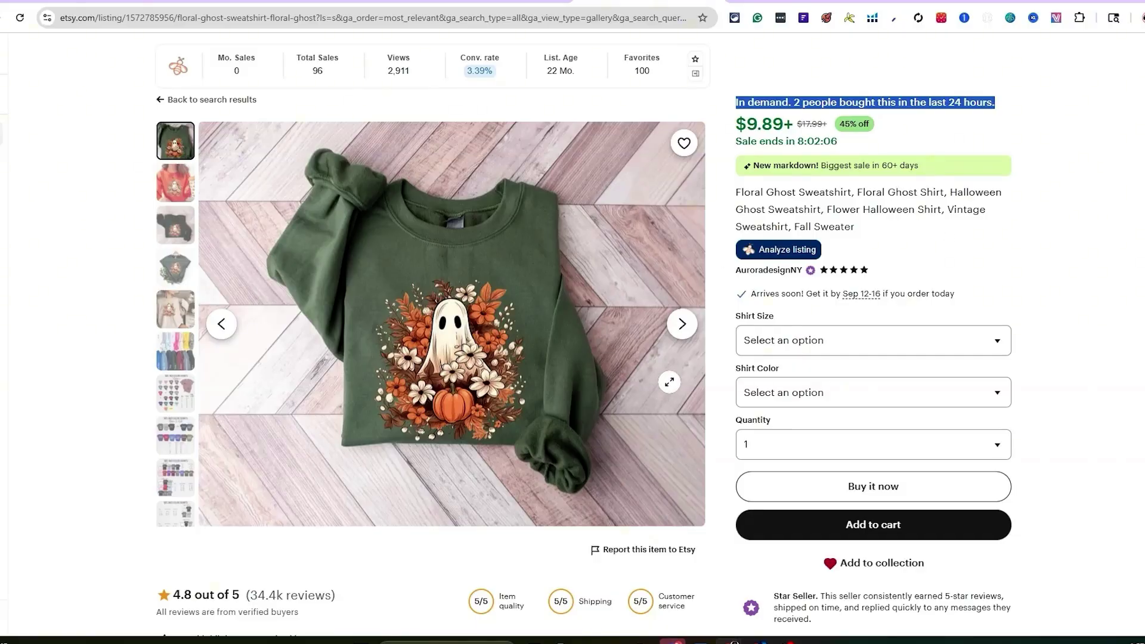
scroll(669, 382, down, 1)
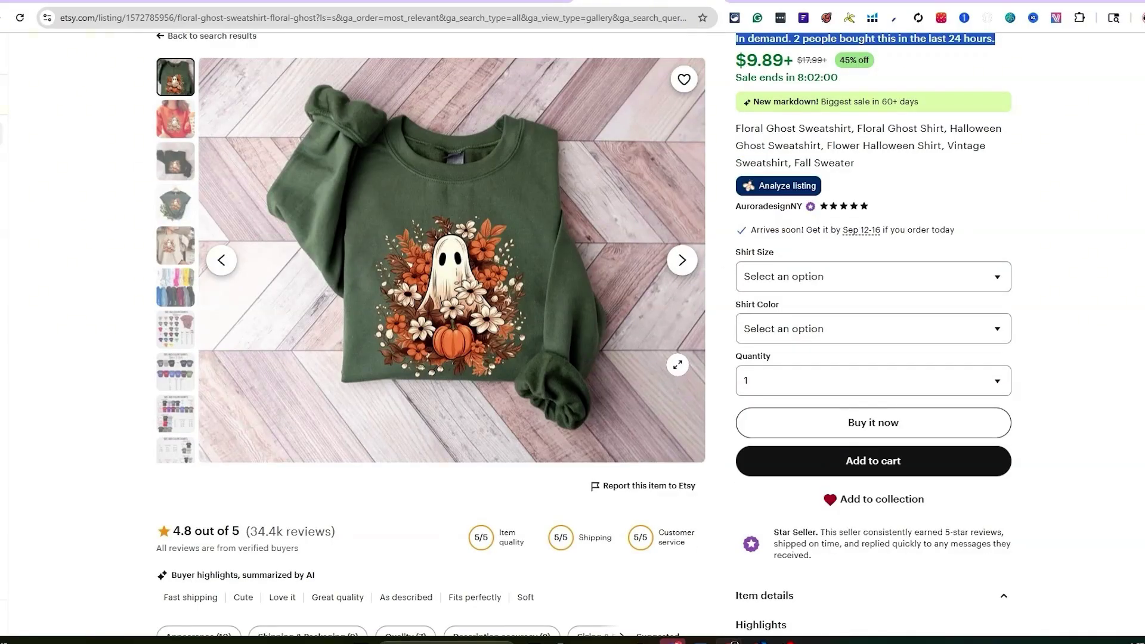
scroll(678, 365, up, 2)
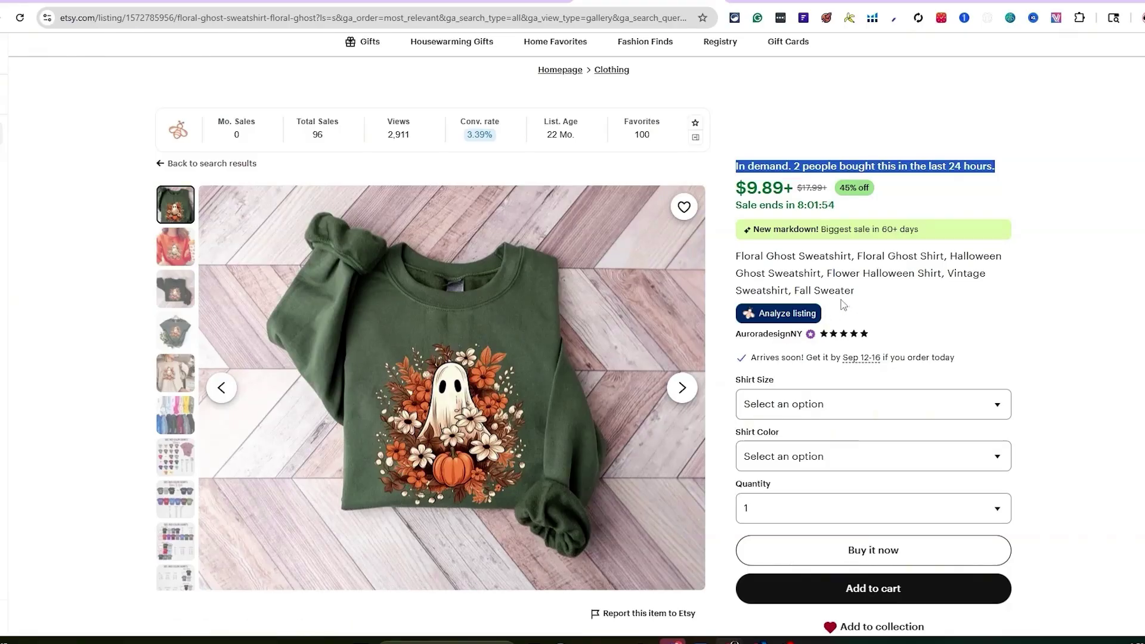
triple_click(766, 165)
scroll(729, 351, down, 2)
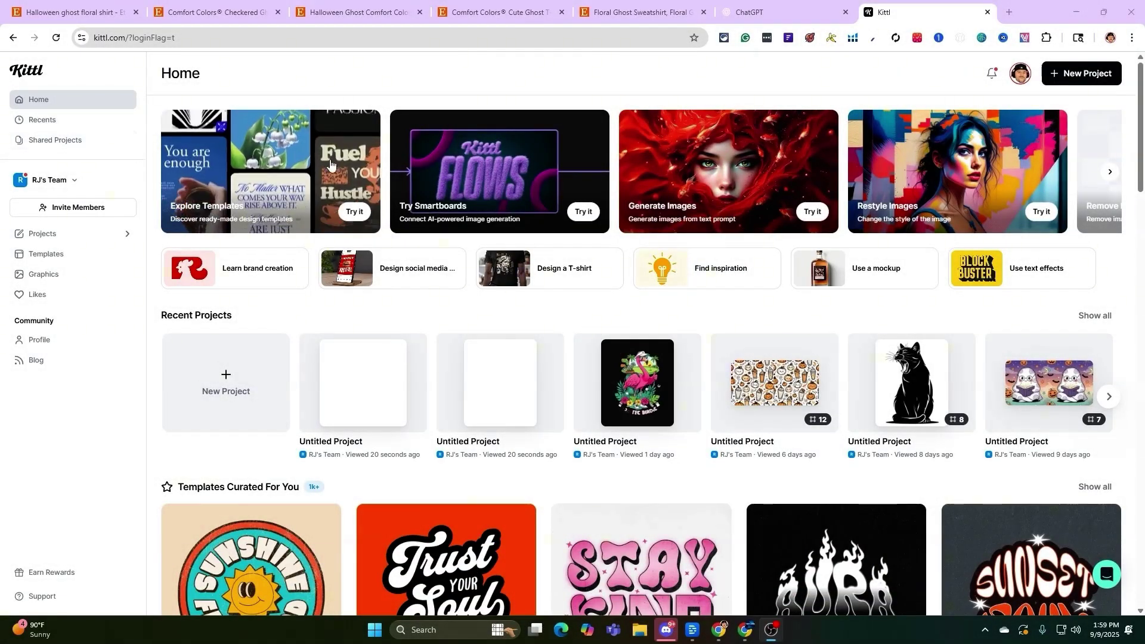
- Search Kittl's design templates for 'ghost'
click(56, 256)
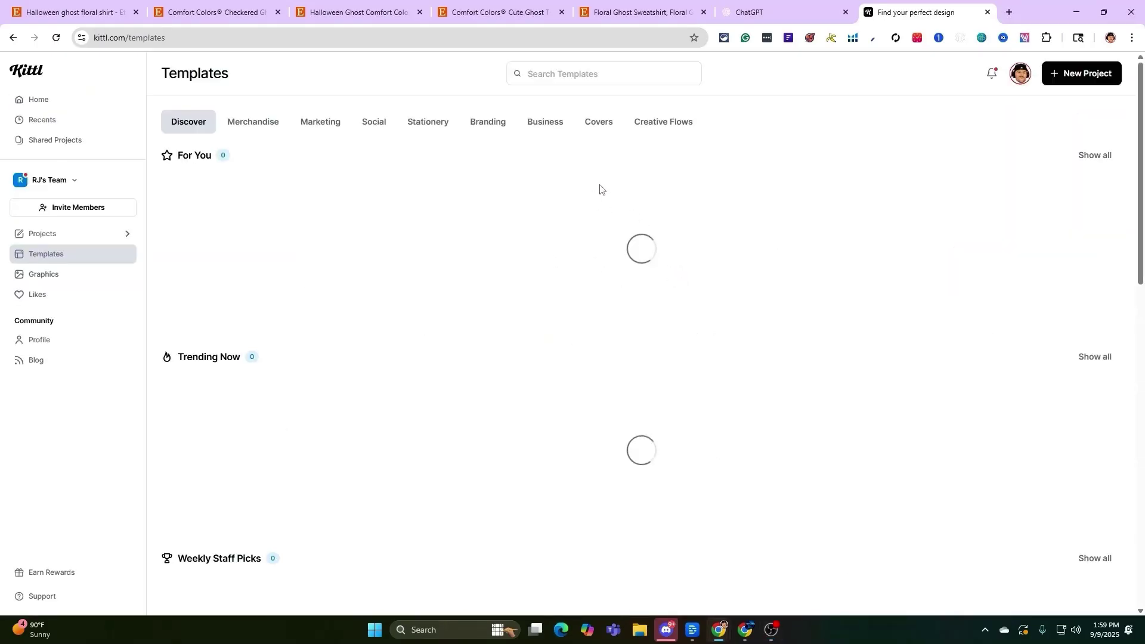
click(565, 74)
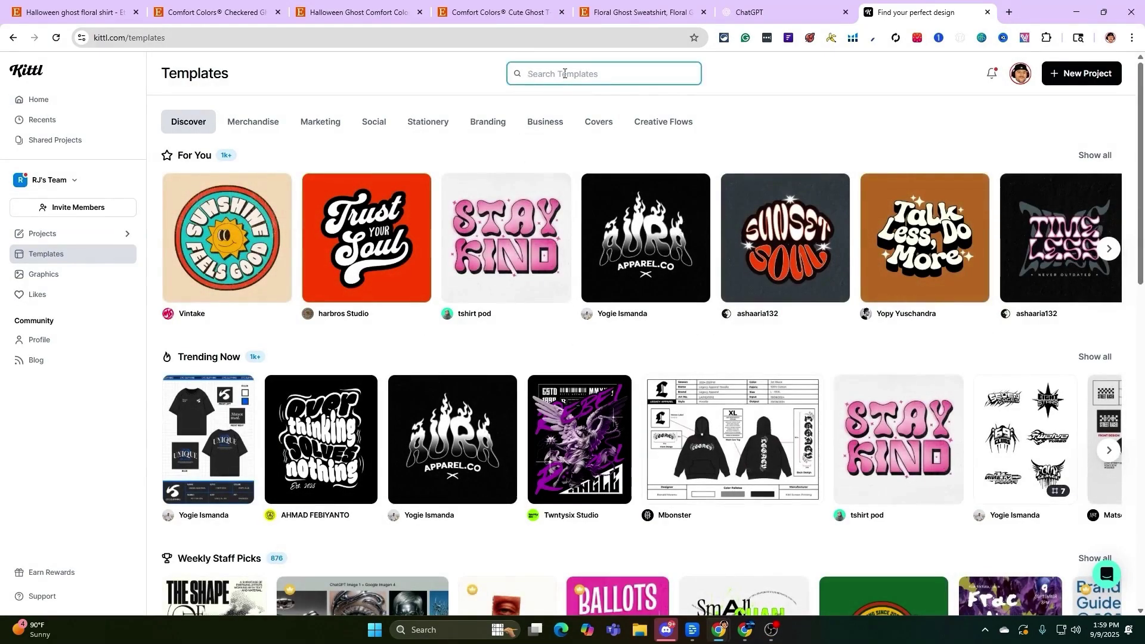
text(ghost)
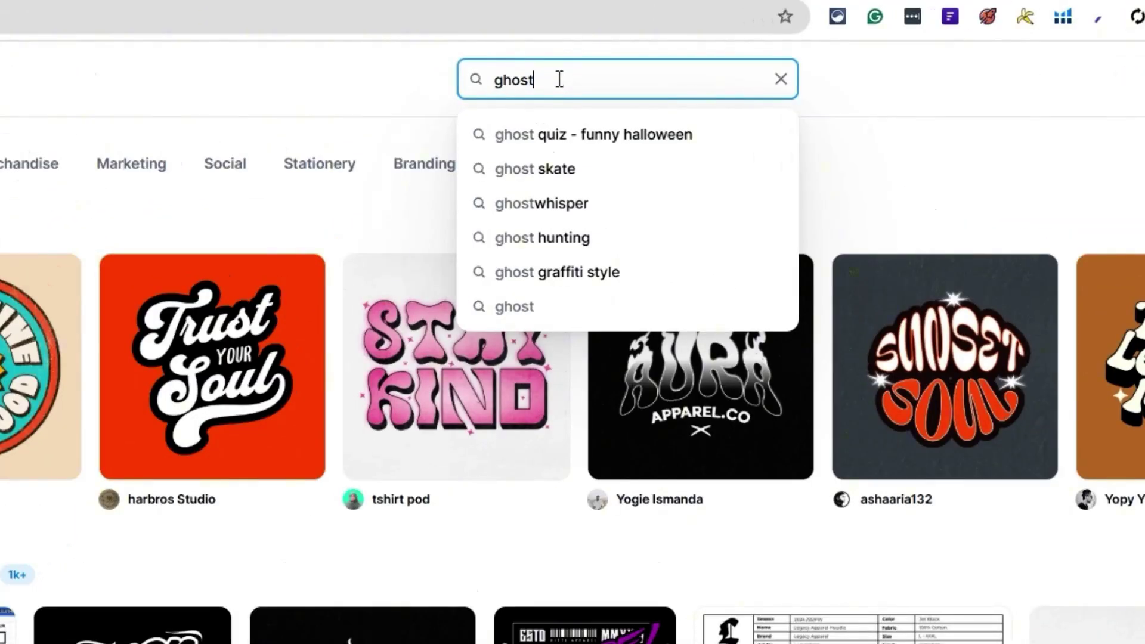
key(Return)
- Scroll through the ghost template results, then return to the top of the page
scroll(534, 576, down, 5)
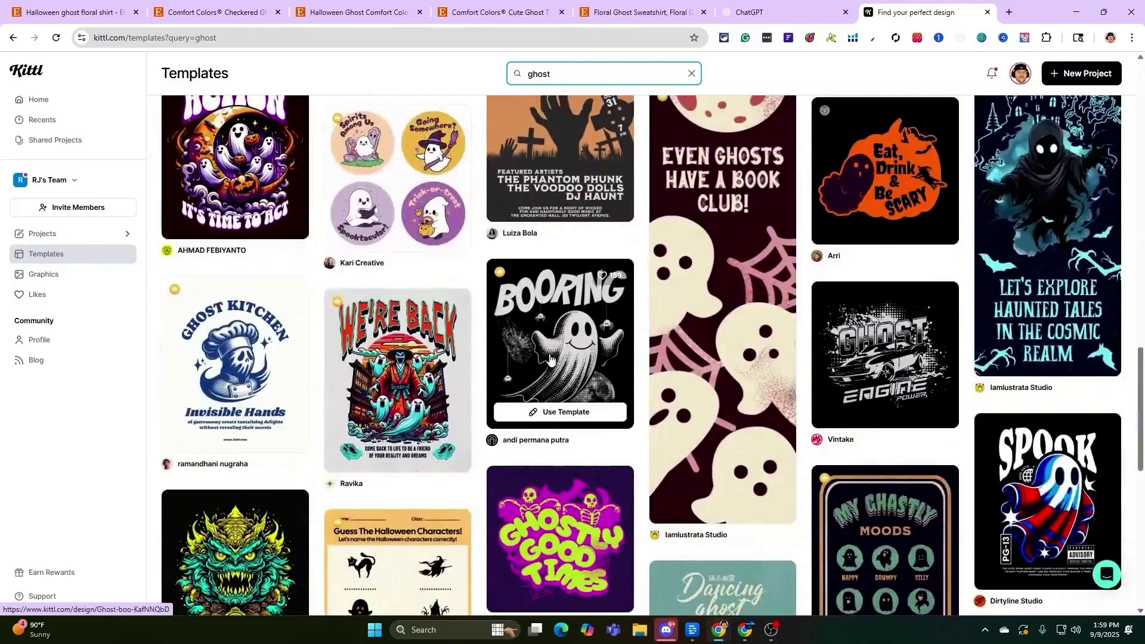
scroll(549, 359, down, 2)
scroll(251, 298, down, 10)
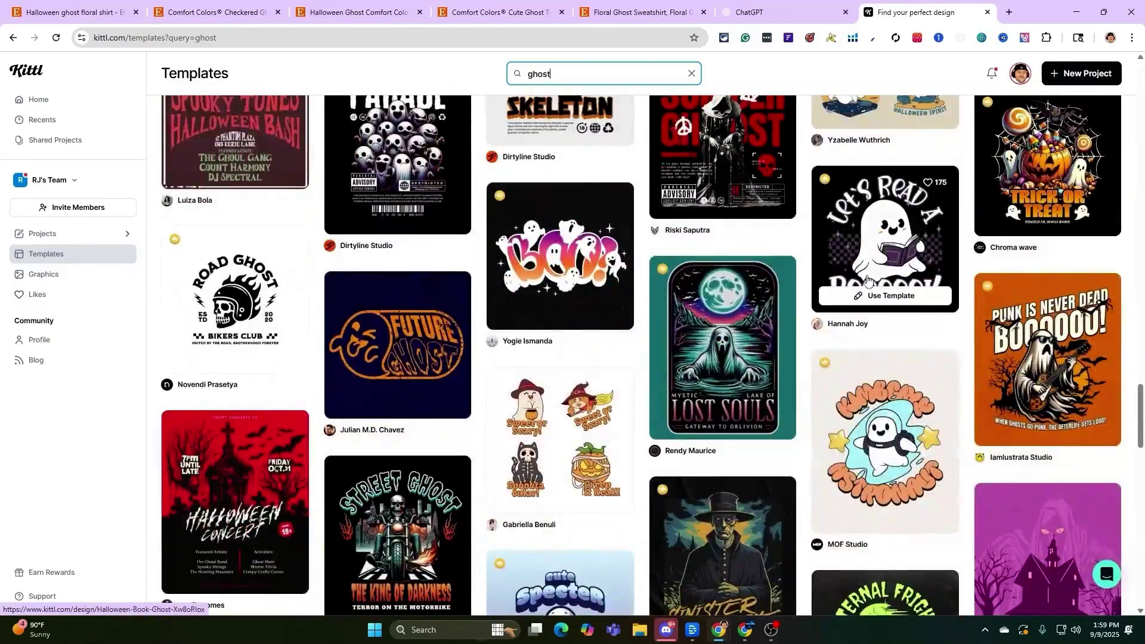
scroll(869, 280, down, 8)
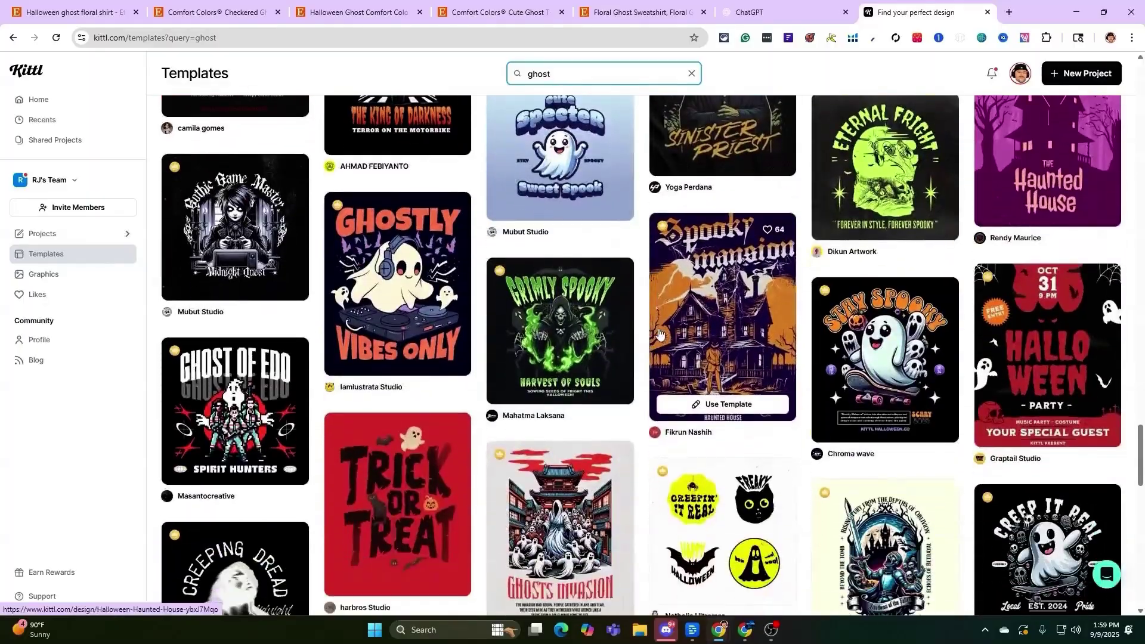
scroll(660, 334, down, 7)
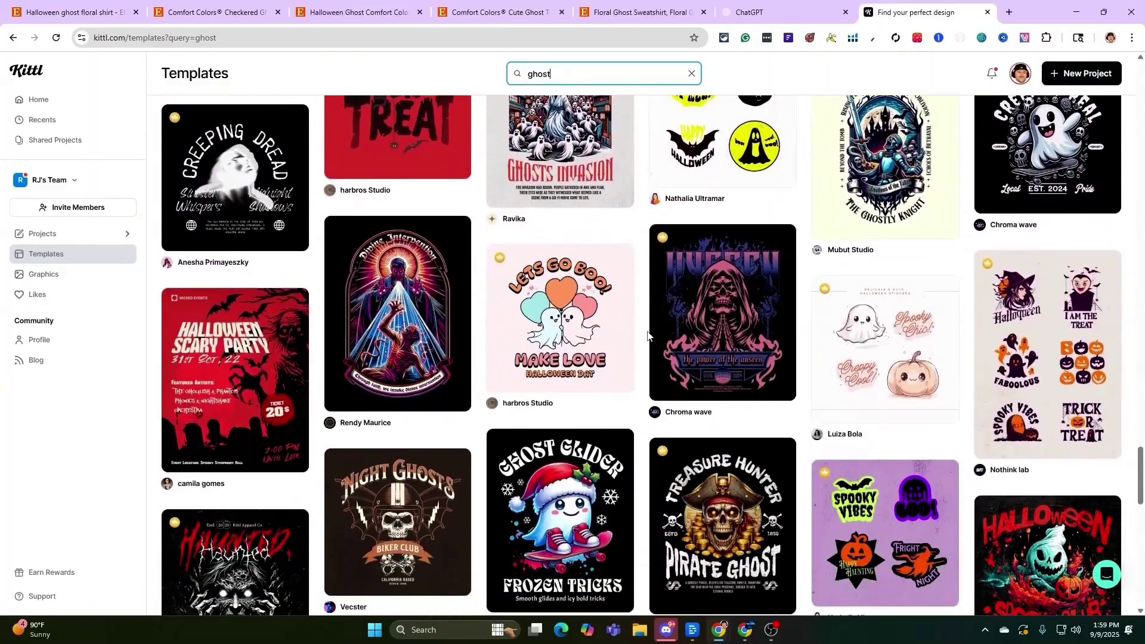
scroll(647, 337, down, 13)
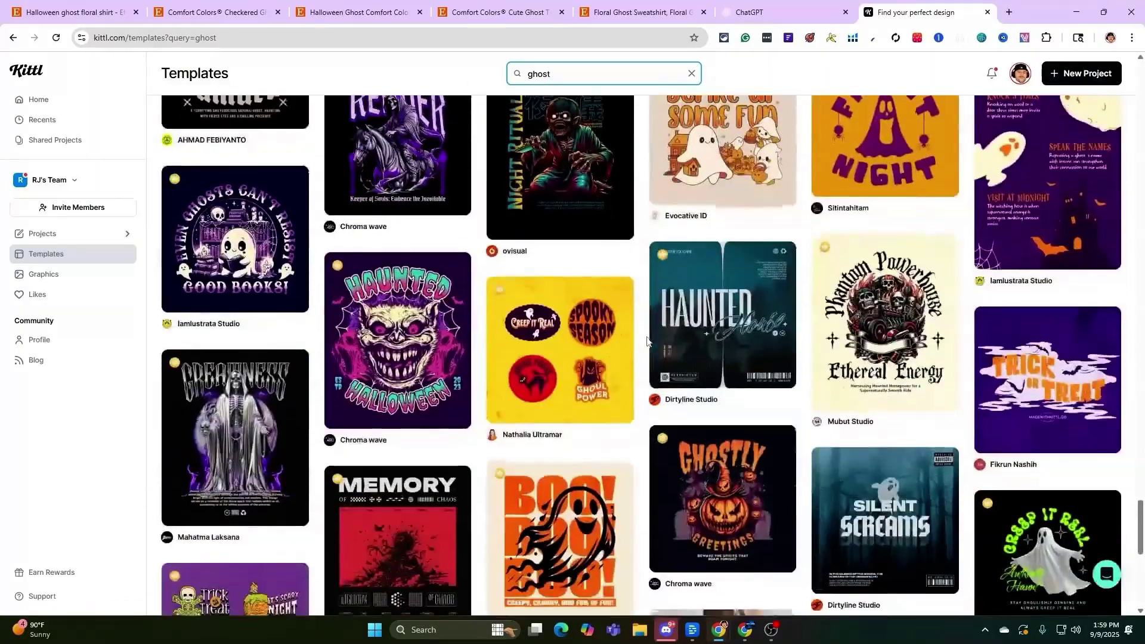
scroll(647, 340, down, 6)
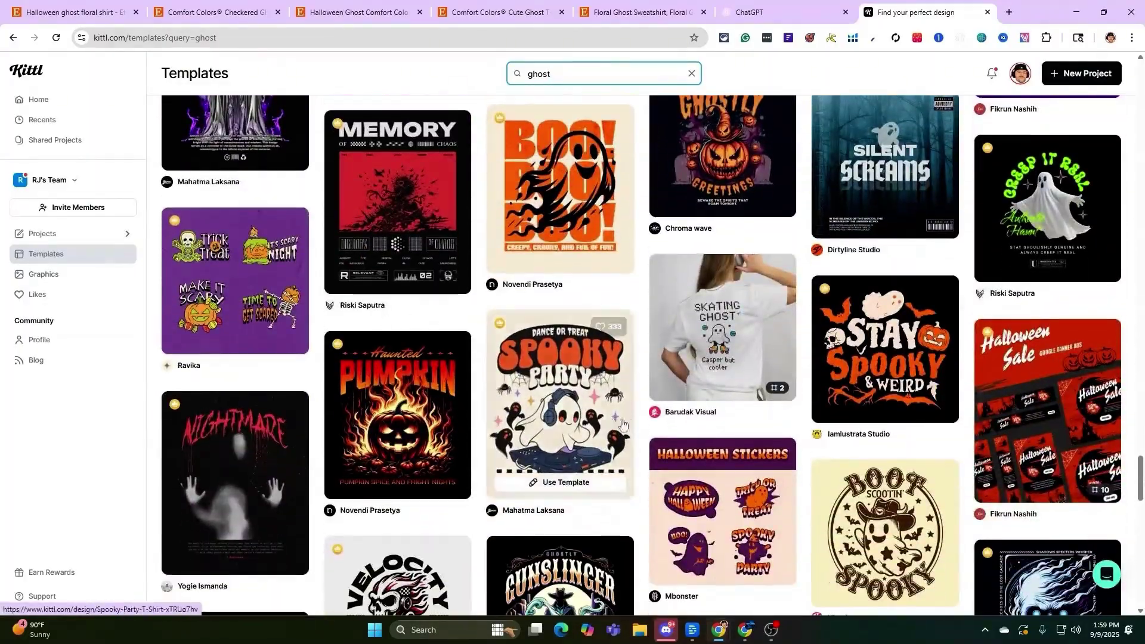
key(Return)
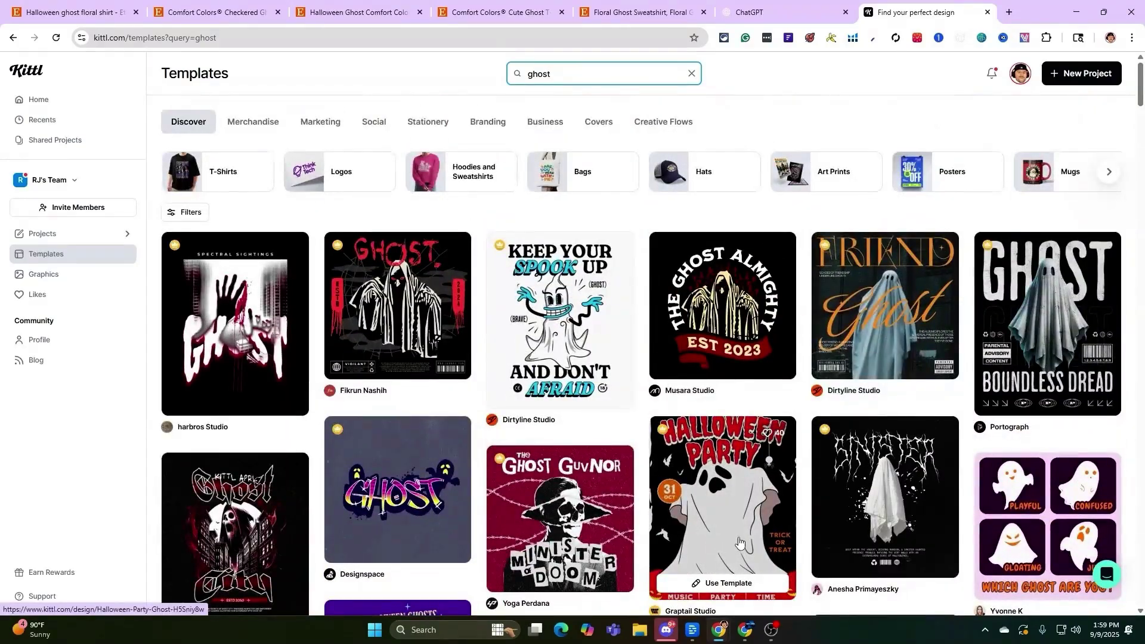
- Create a new project using the Print on Demand preset Merch by Amazon T-Shirt, 4500 × 5400 px
click(1068, 74)
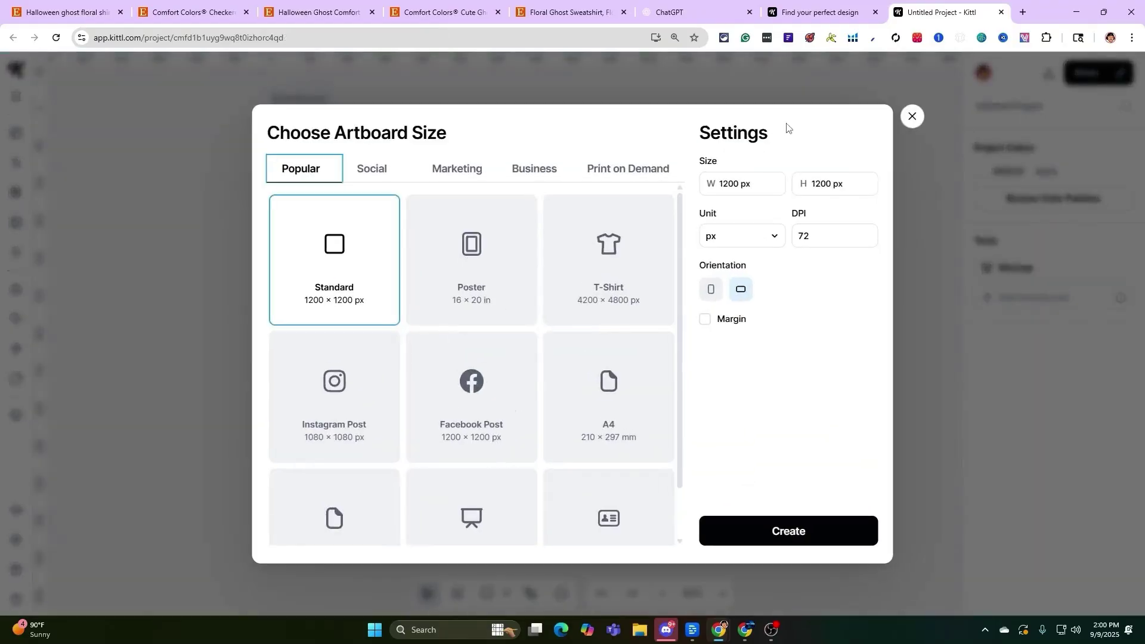
click(772, 184)
key(Tab)
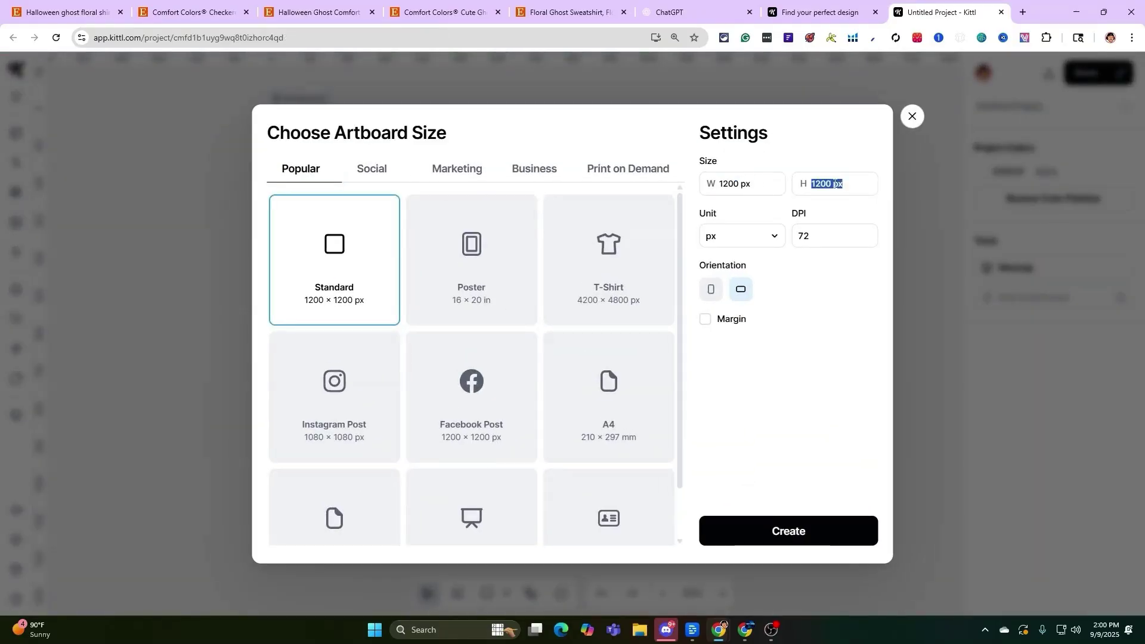
click(372, 169)
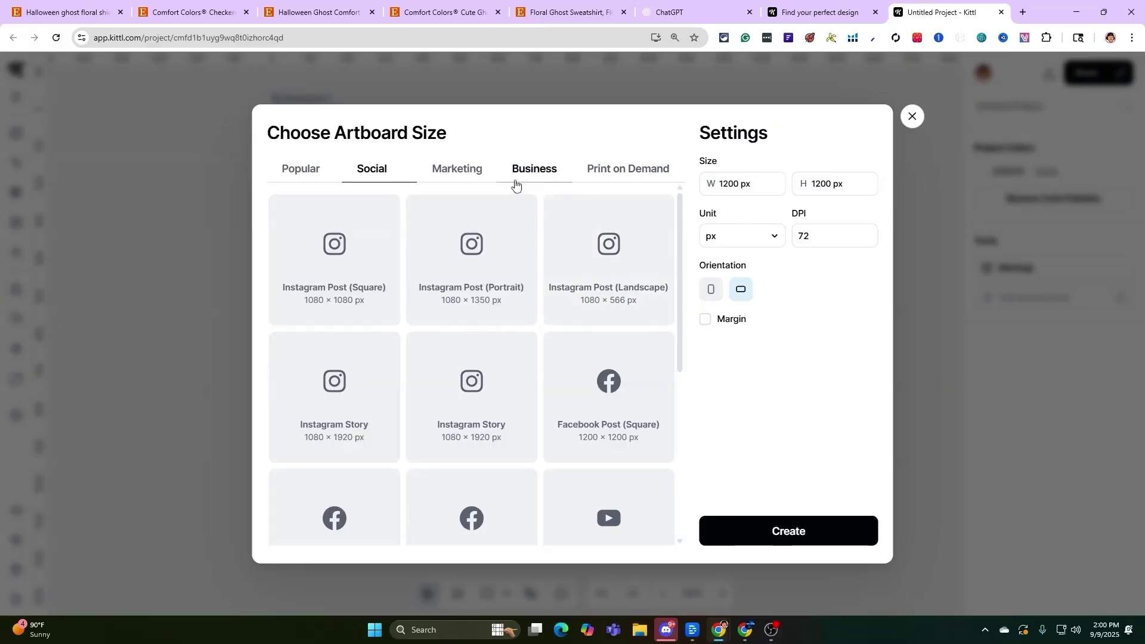
click(615, 169)
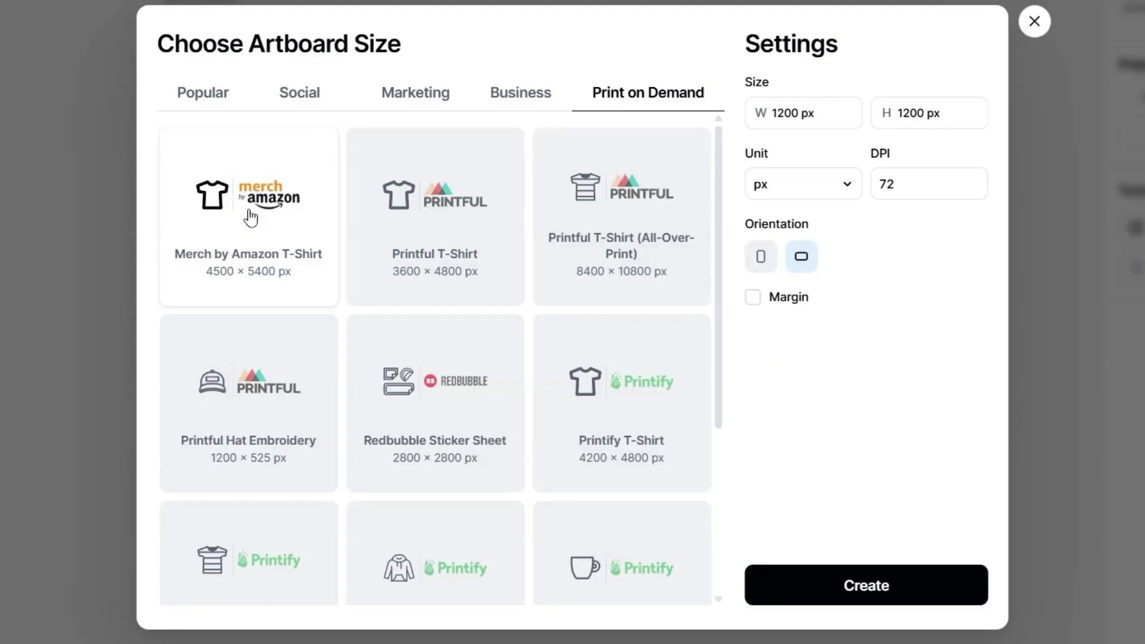
click(251, 219)
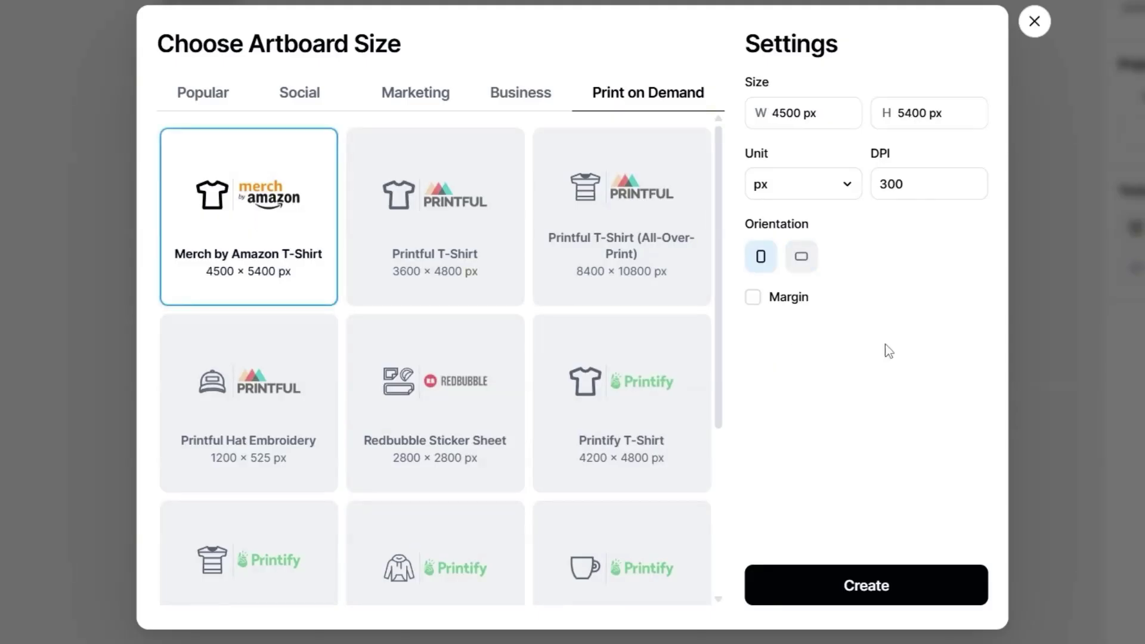
click(877, 590)
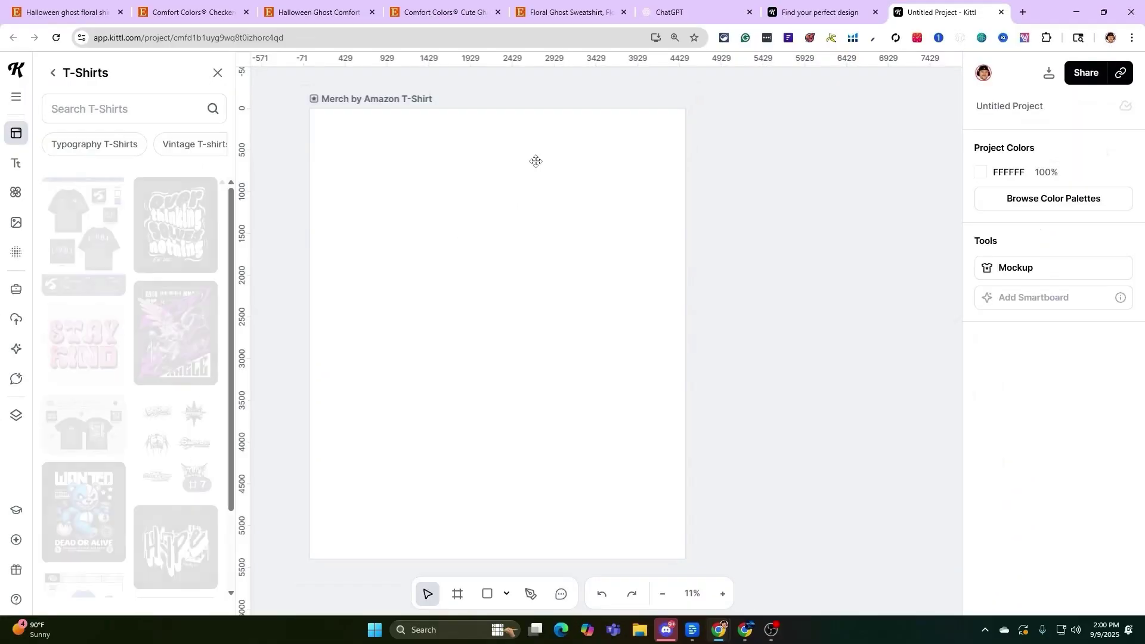
- Open the Kittl AI image generator, review the model list, and keep Ideogram 3 Quality
scroll(104, 285, down, 1)
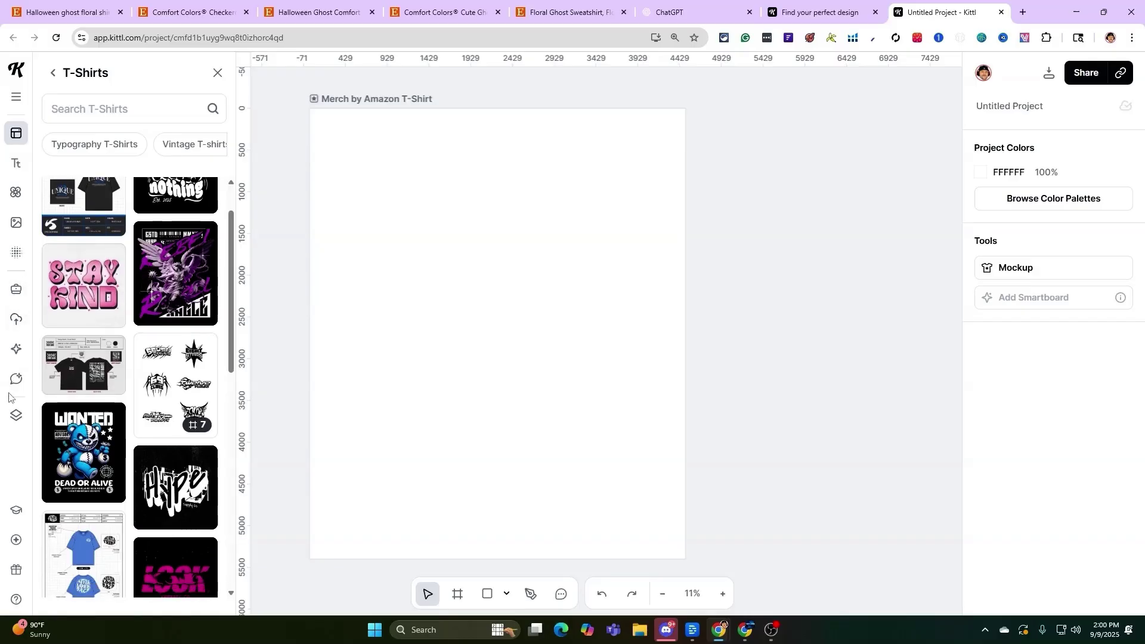
click(16, 349)
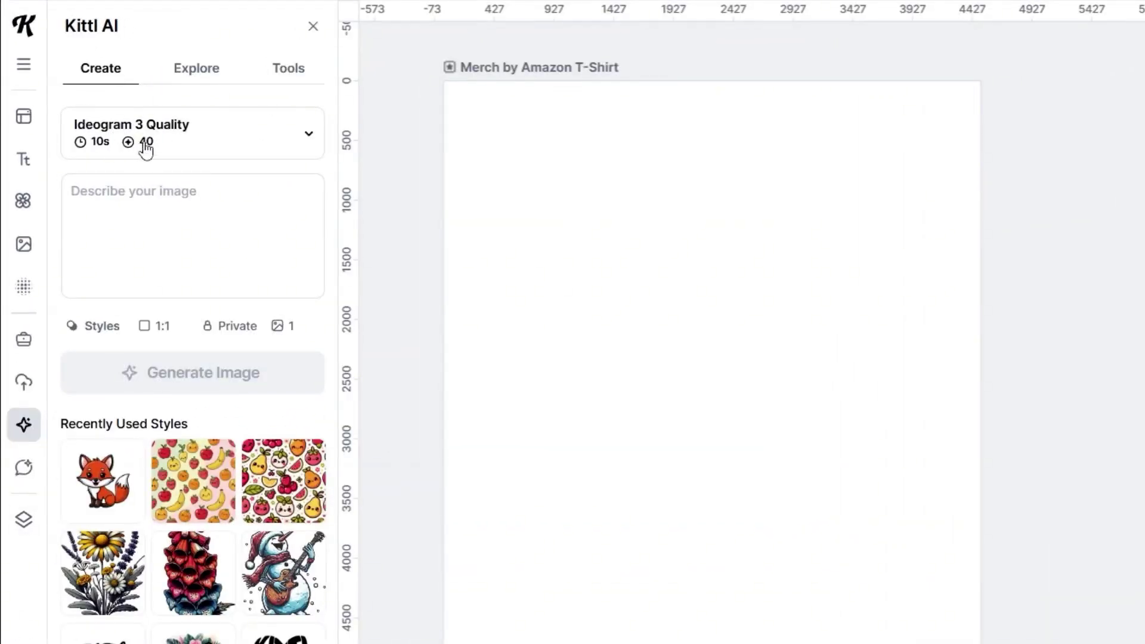
click(232, 133)
scroll(195, 609, down, 7)
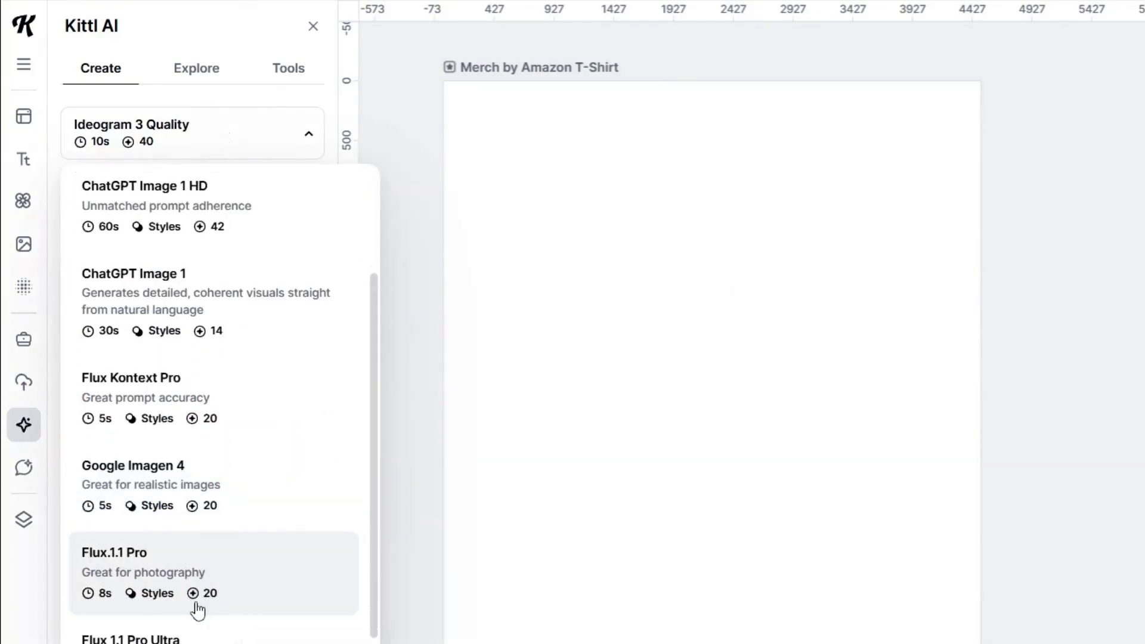
scroll(205, 609, up, 7)
click(244, 321)
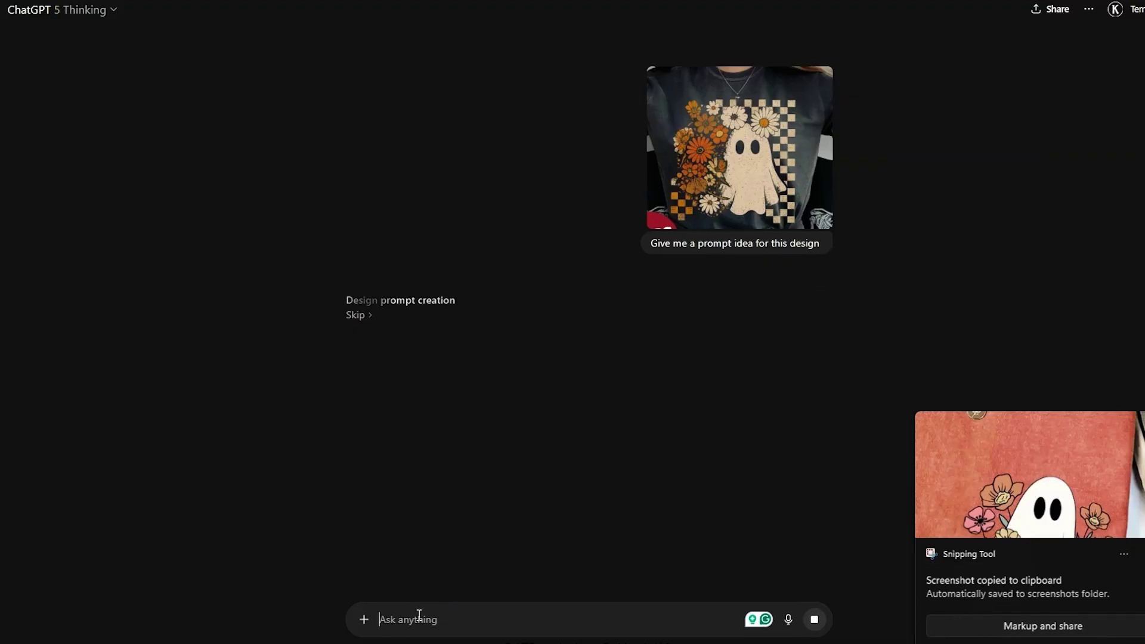
- Ask ChatGPT 'Give me a prompt idea for this design' with the shirt screenshot, then snip another shirt
key(ctrl+v)
text(Give me a prompt idea for this design)
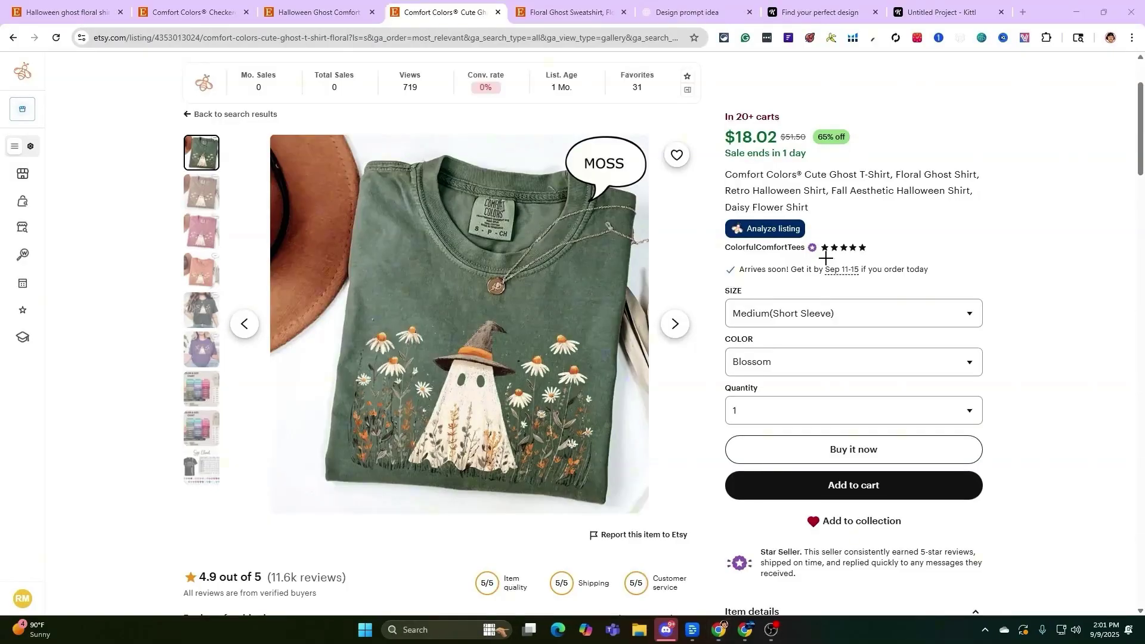
key(super+shift+s)
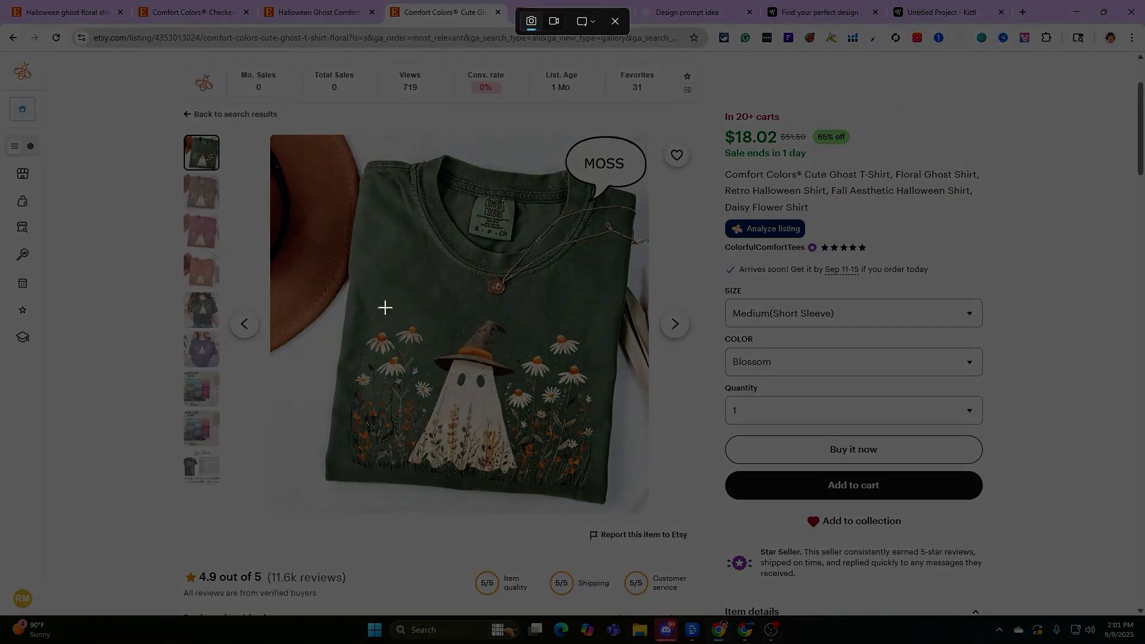
drag(330, 283, 649, 519)
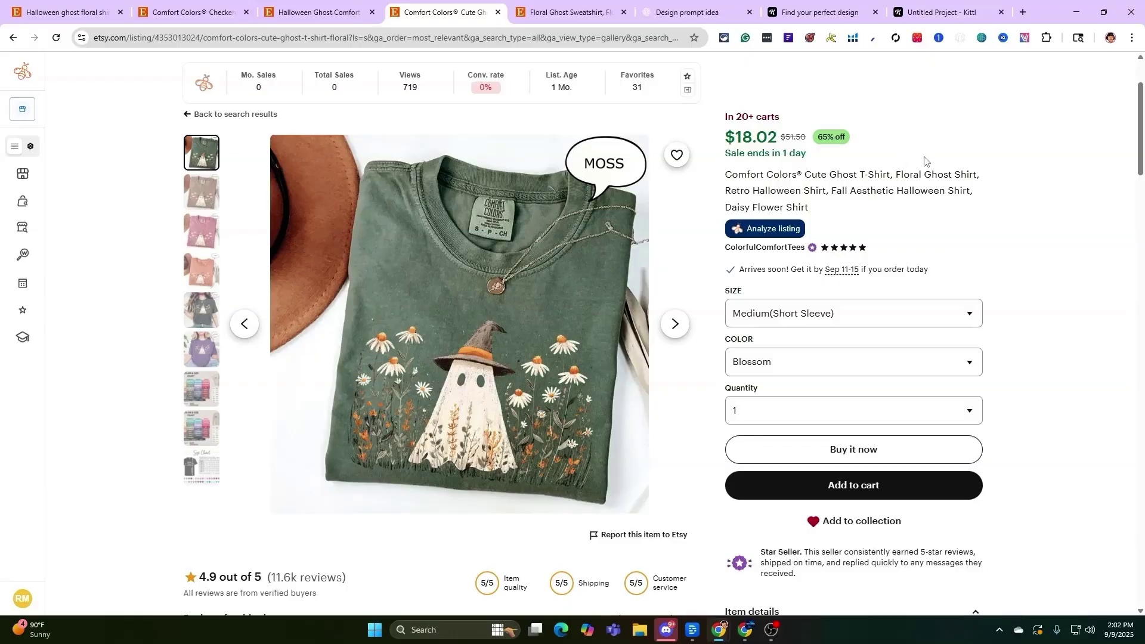
click(666, 23)
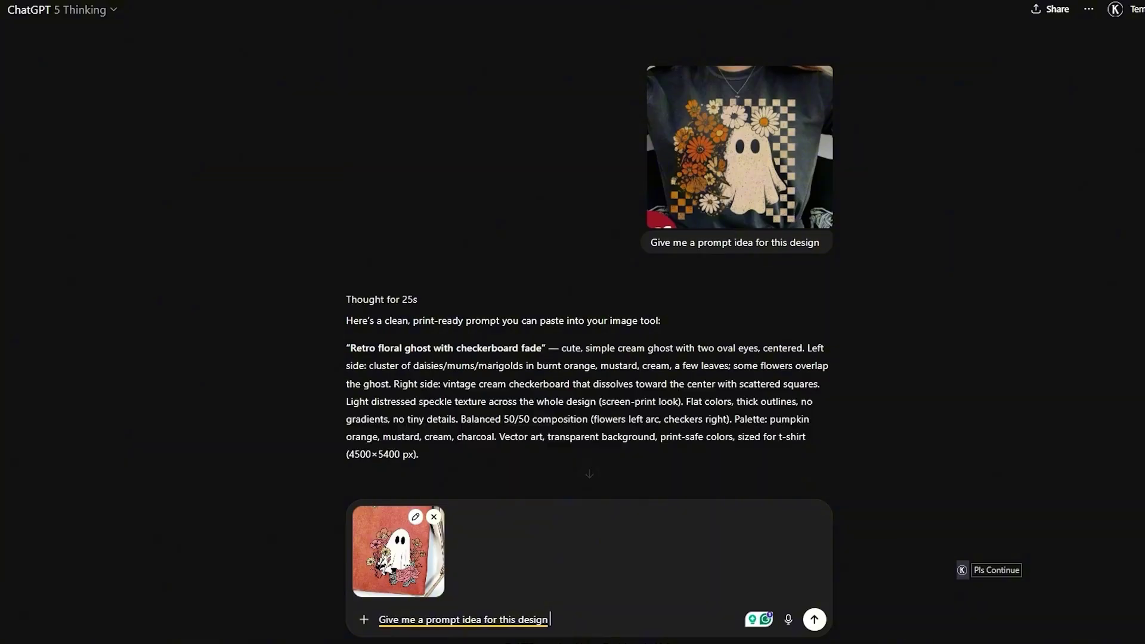
key(ctrl+shift+Tab)
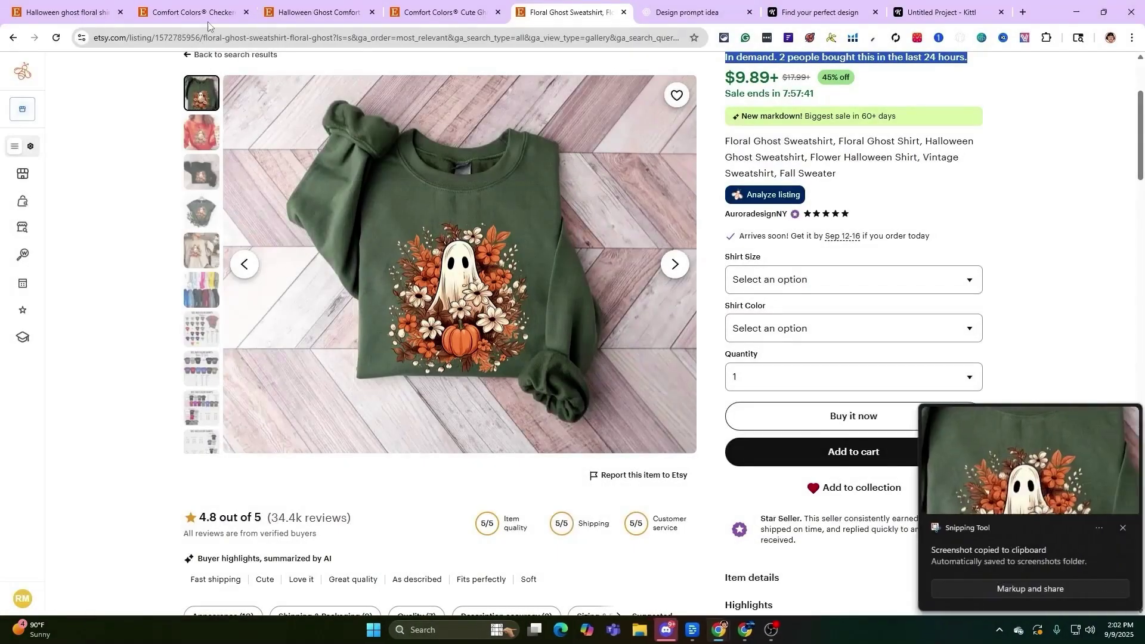
- Look over the checkered and coral ghost listings, ending on the floral ghost sweatshirt
click(192, 12)
click(318, 12)
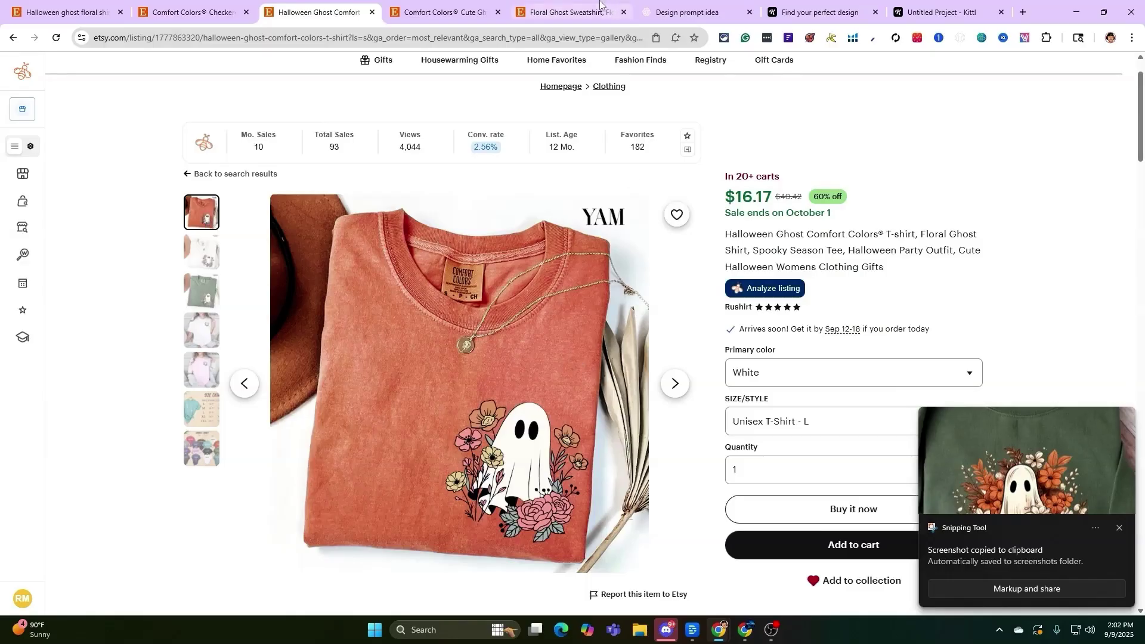
key(ctrl+Tab)
key(ctrl+Tab)
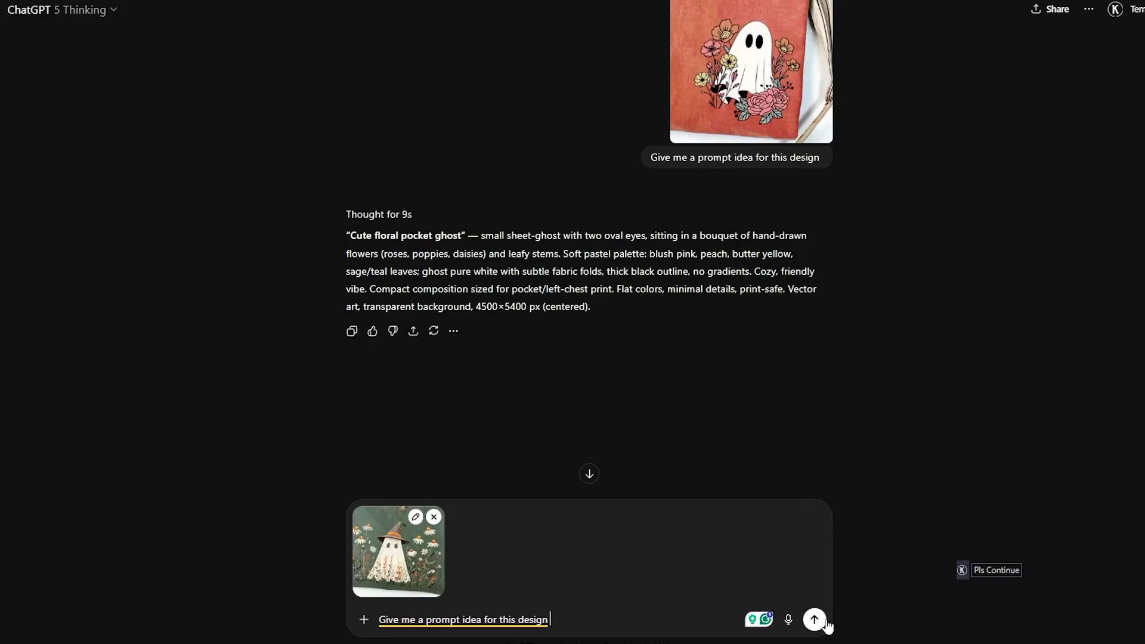
- Send the sweatshirt screenshot to ChatGPT and copy its retro floral ghost prompt
key(Return)
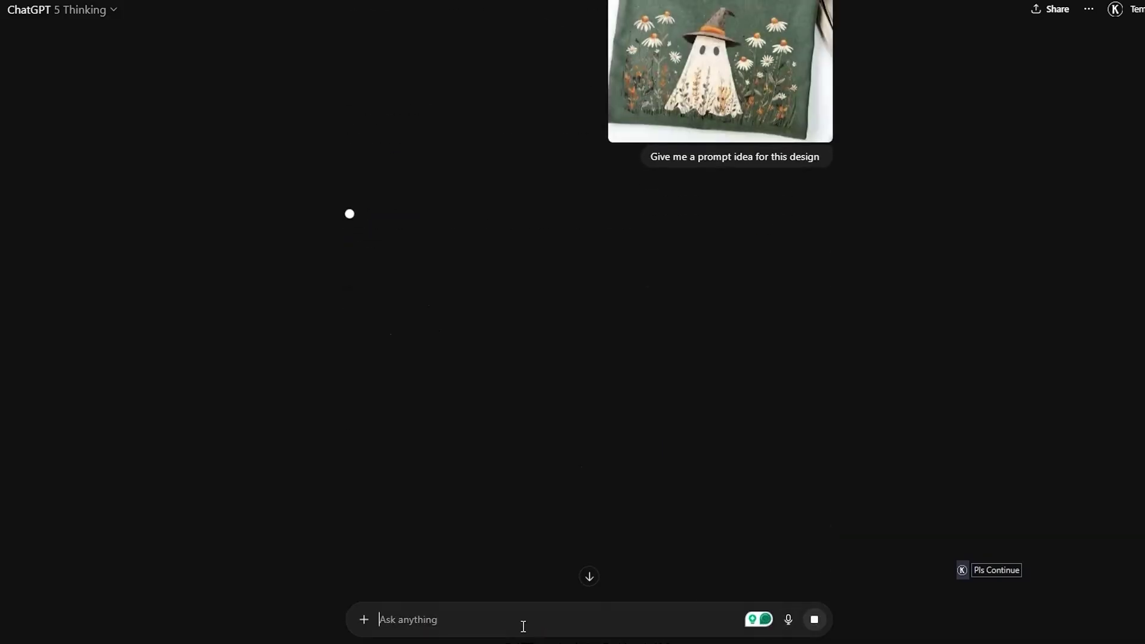
key(ctrl+v)
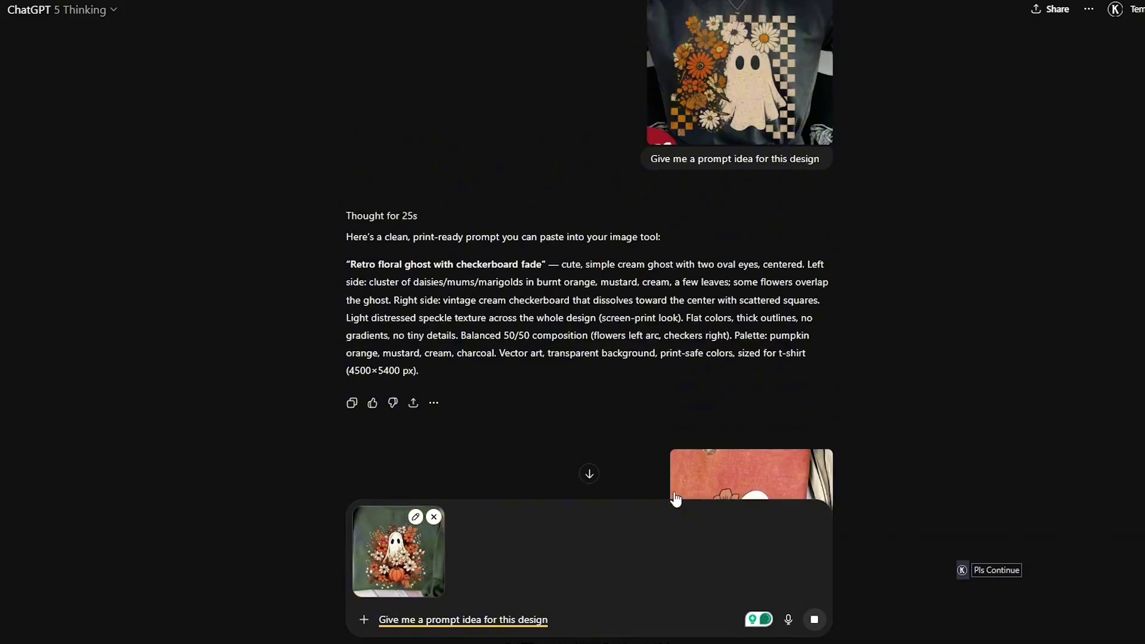
scroll(838, 331, up, 1)
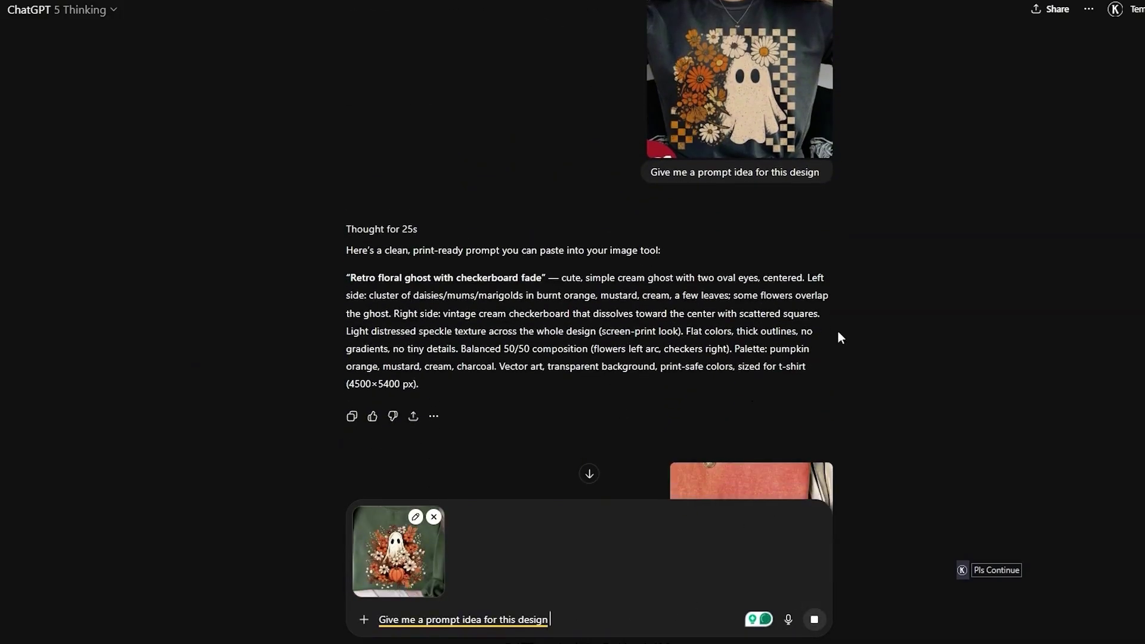
click(352, 417)
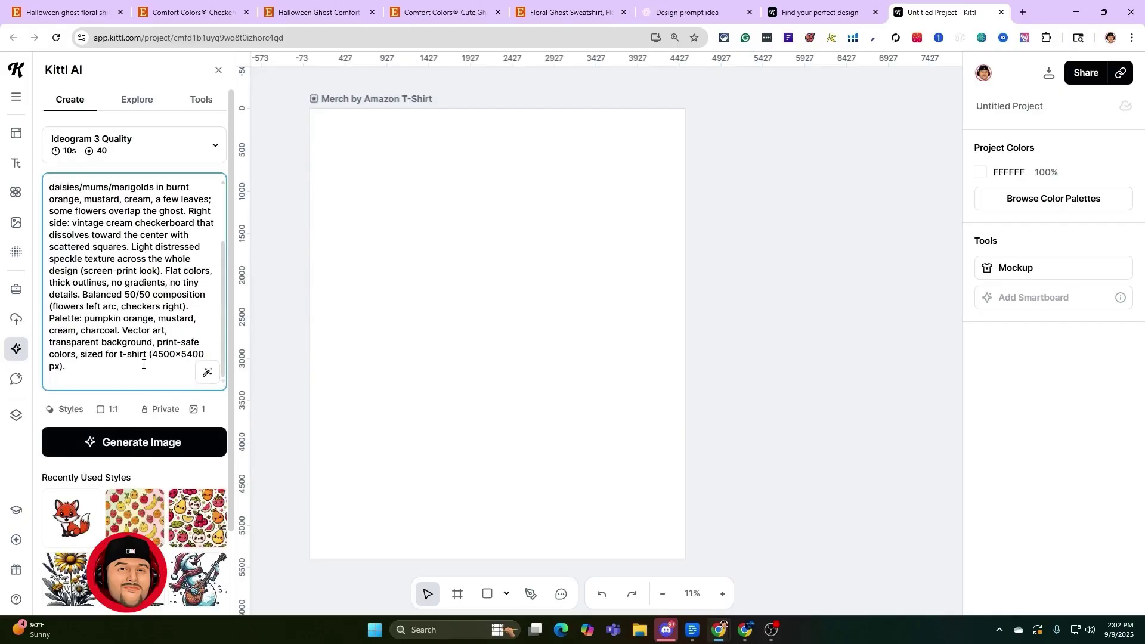
- Generate the retro checkerboard ghost image and move it beside the artboard
click(119, 445)
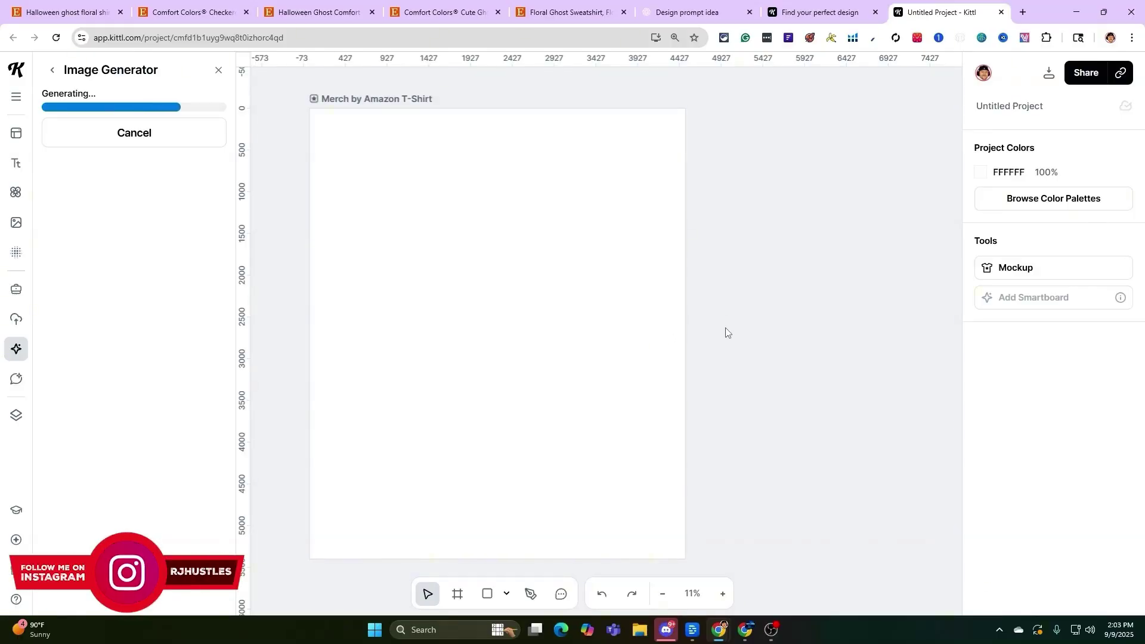
drag(531, 325, 847, 200)
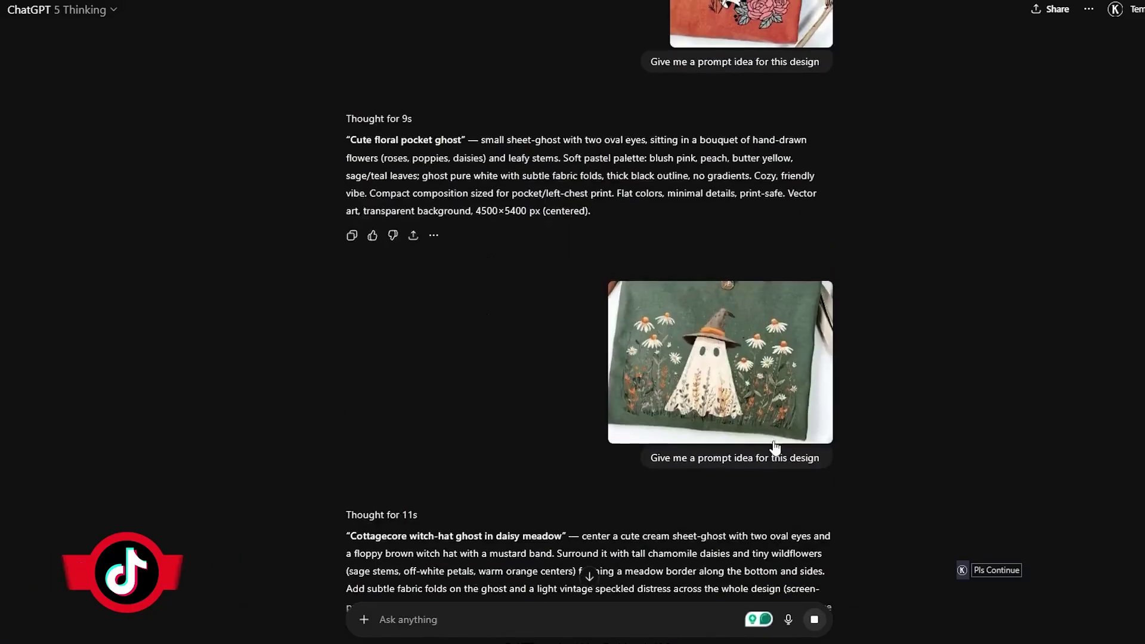
scroll(767, 440, up, 10)
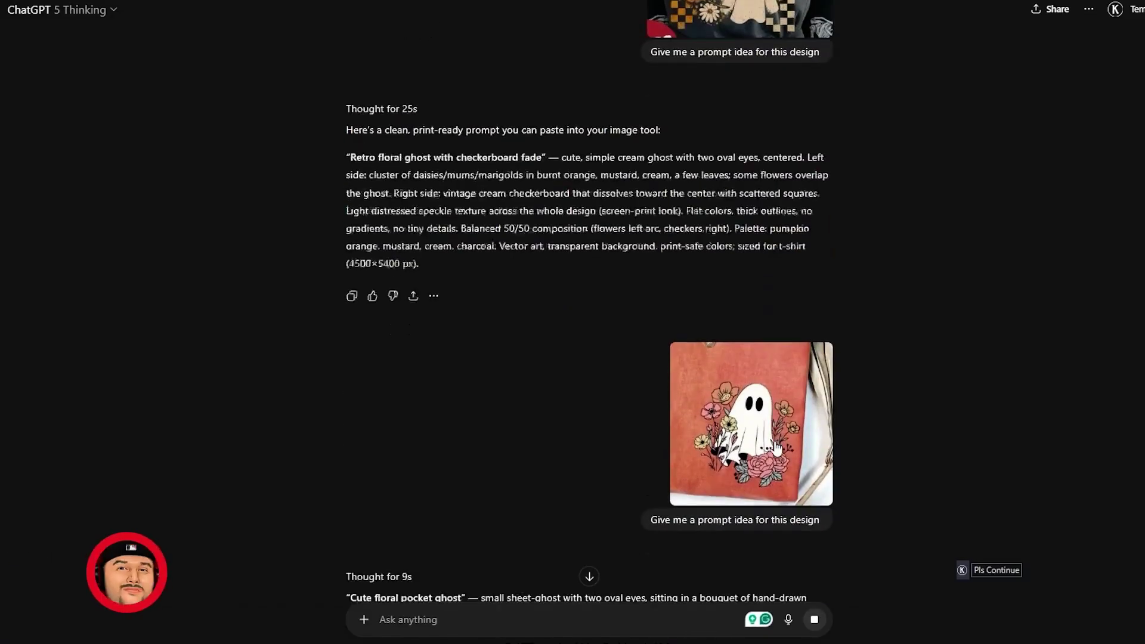
scroll(767, 440, down, 6)
drag(350, 437, 591, 508)
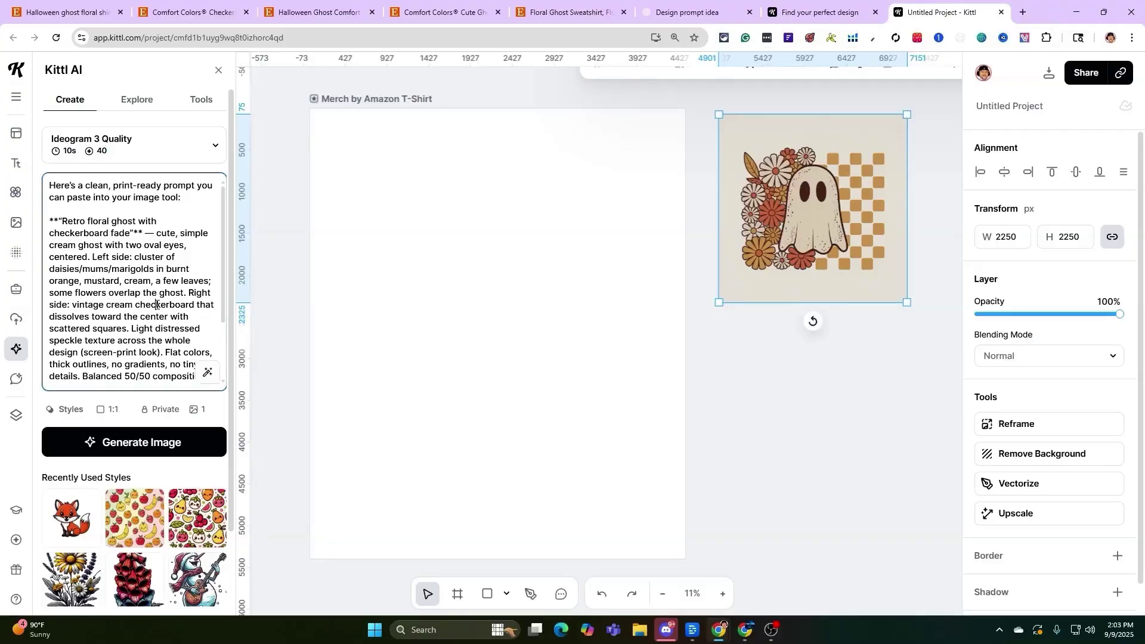
- Replace the prompt with the Cute floral pocket ghost prompt and generate two images
right_click(152, 302)
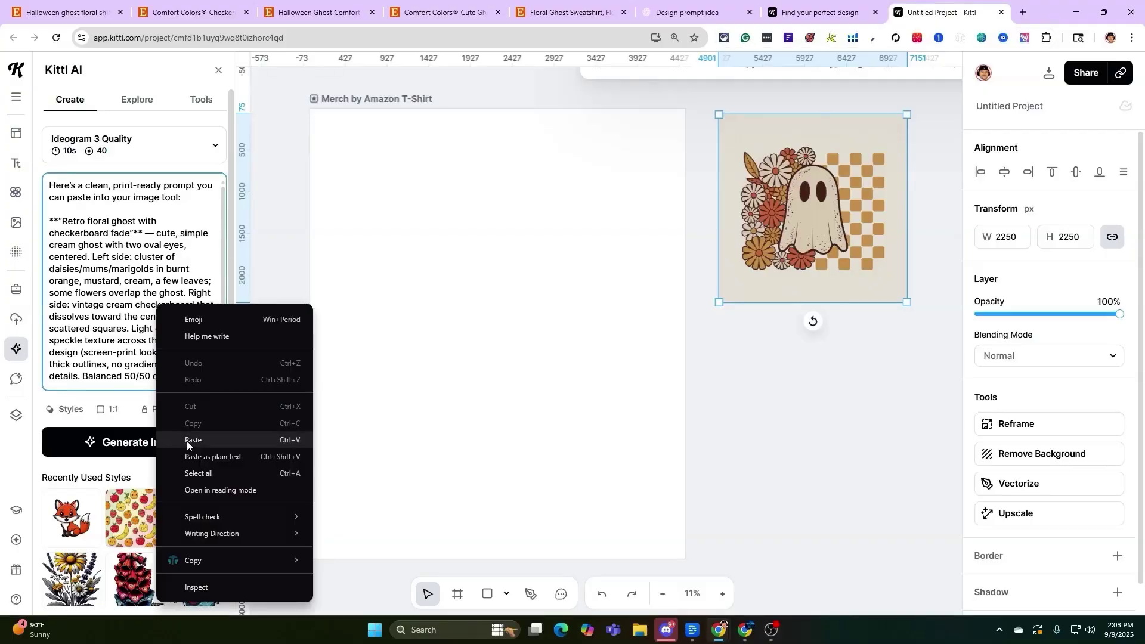
click(186, 441)
key(ctrl+a)
key(BackSpace)
key(ctrl+v)
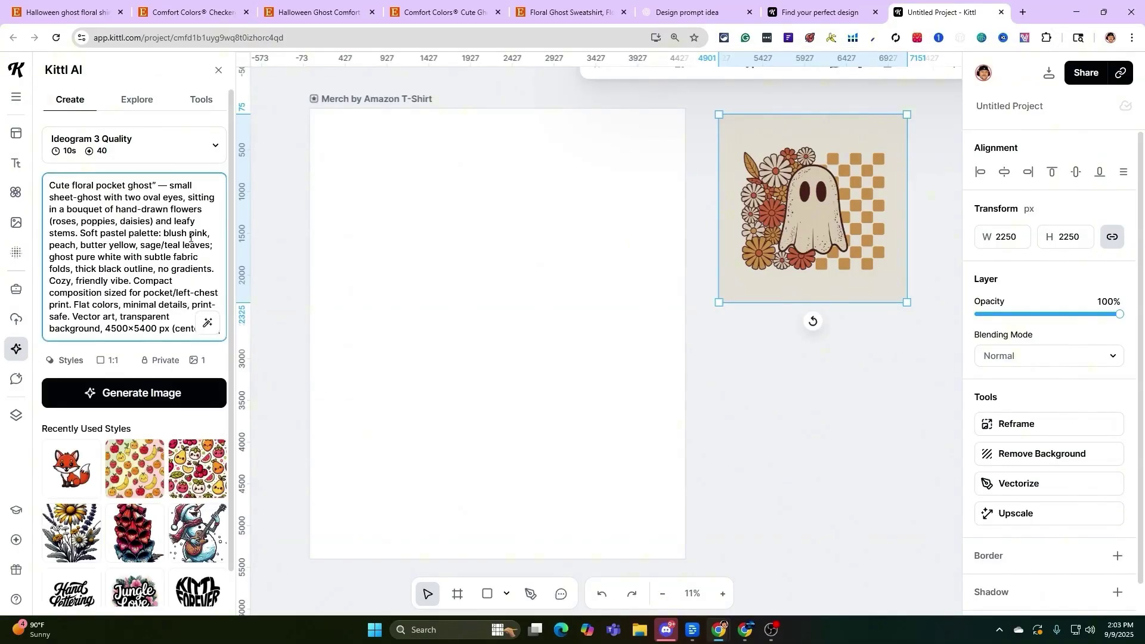
click(176, 395)
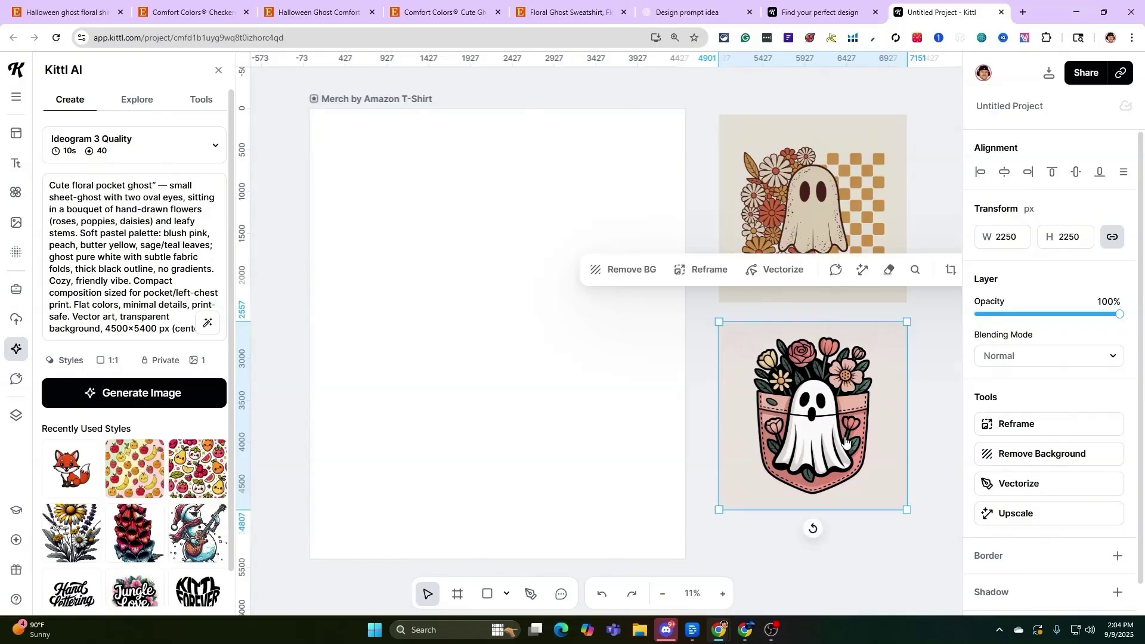
click(155, 407)
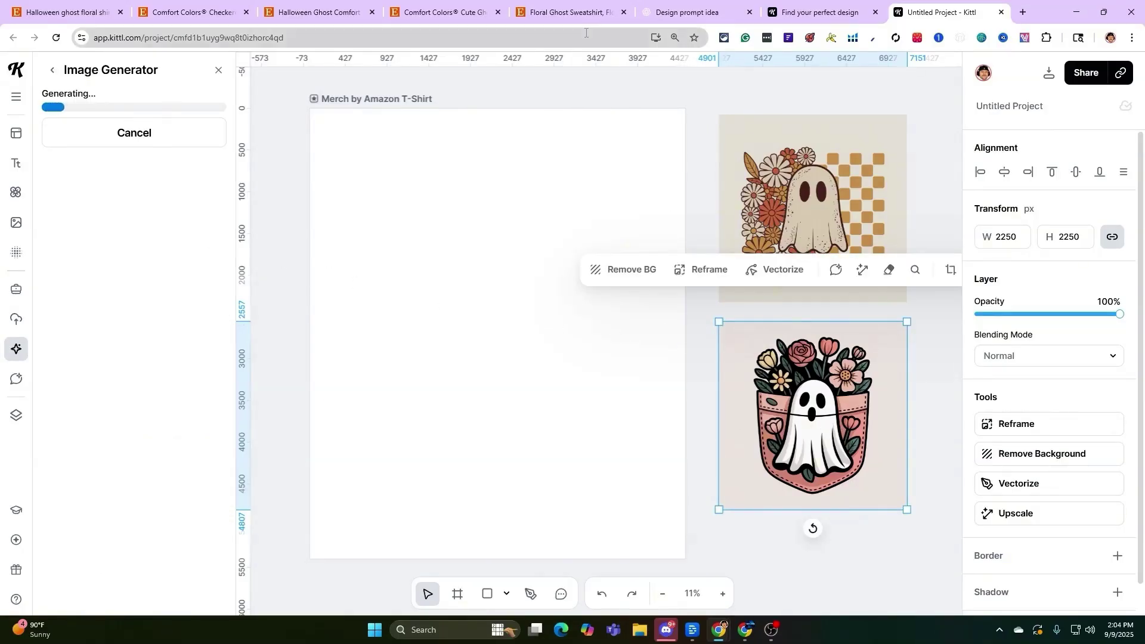
click(316, 12)
scroll(519, 361, down, 1)
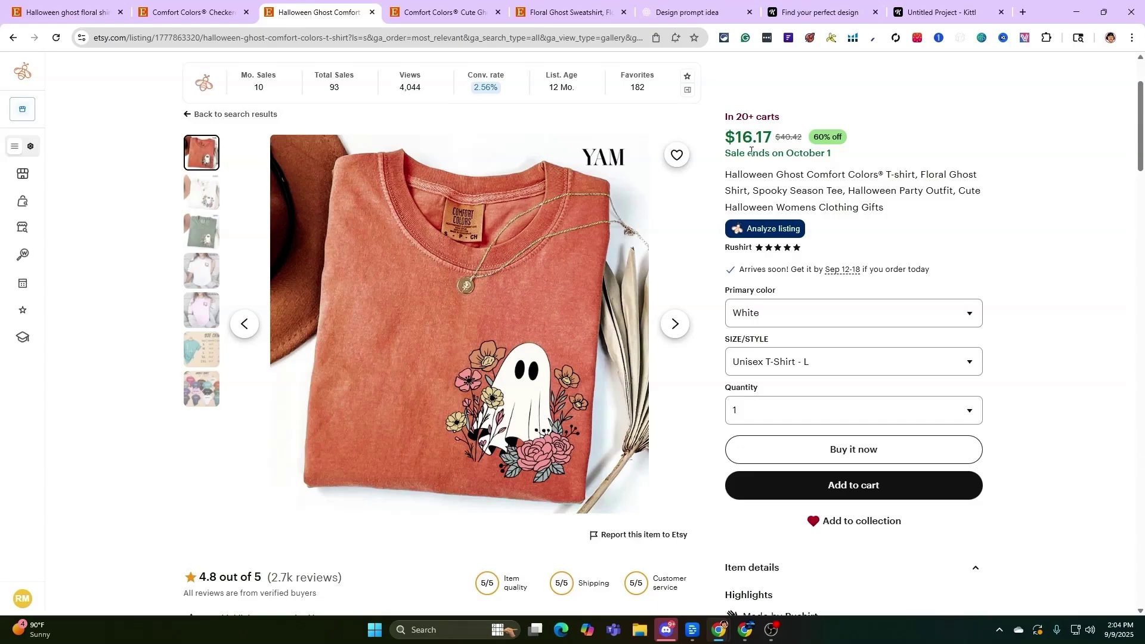
- Arrange the pocket ghost image under the checkerboard ghost on the Kittl canvas
click(954, 9)
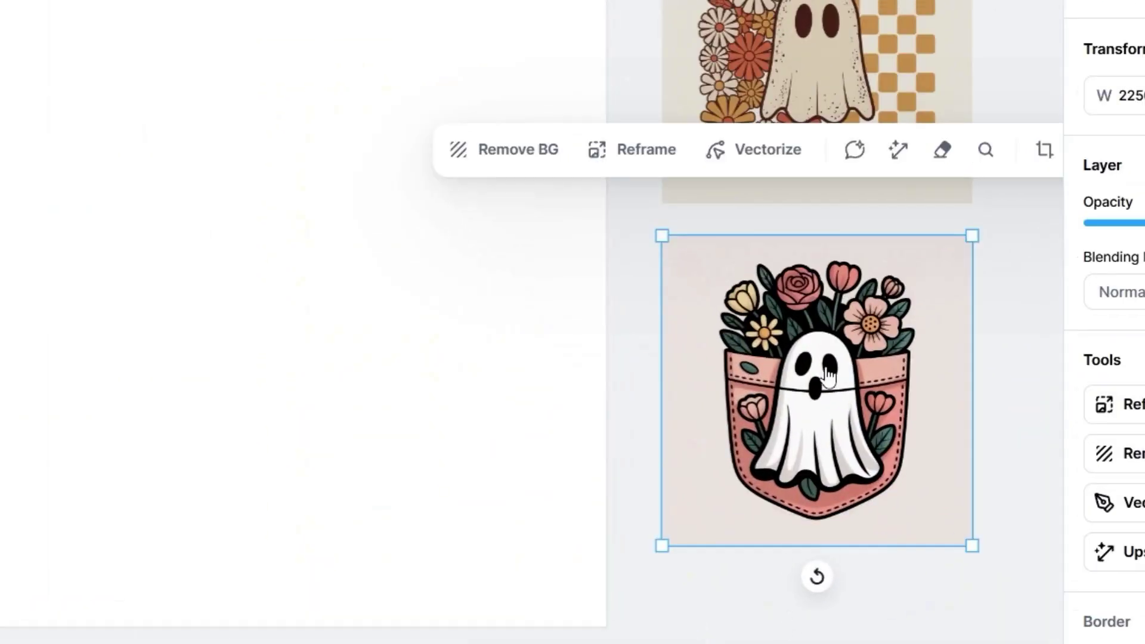
drag(812, 382, 822, 345)
click(869, 38)
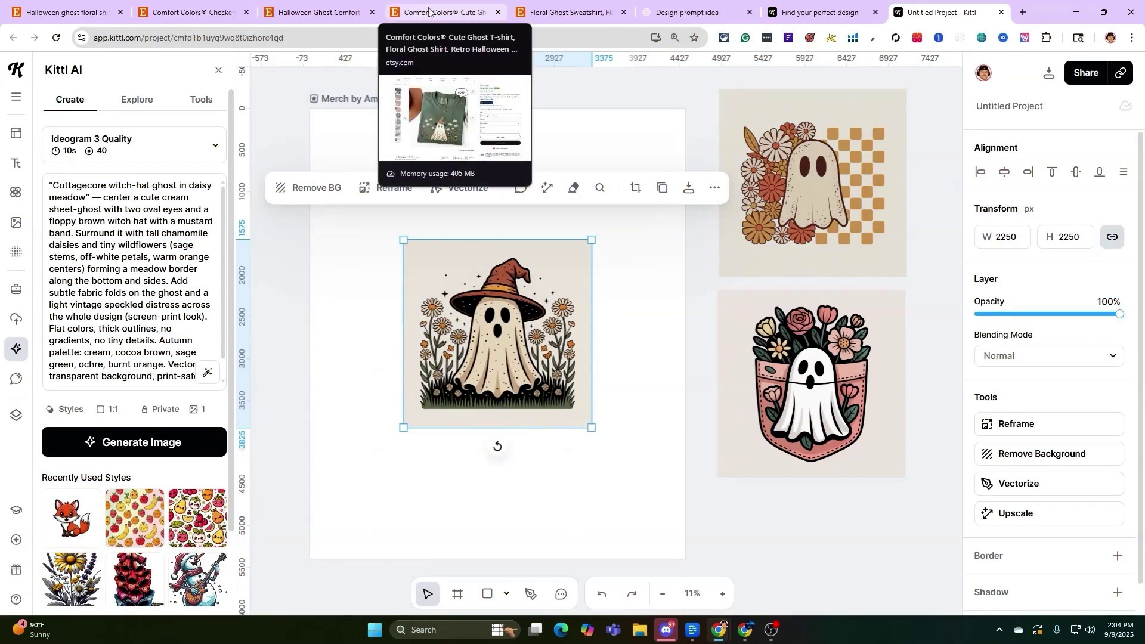
click(431, 12)
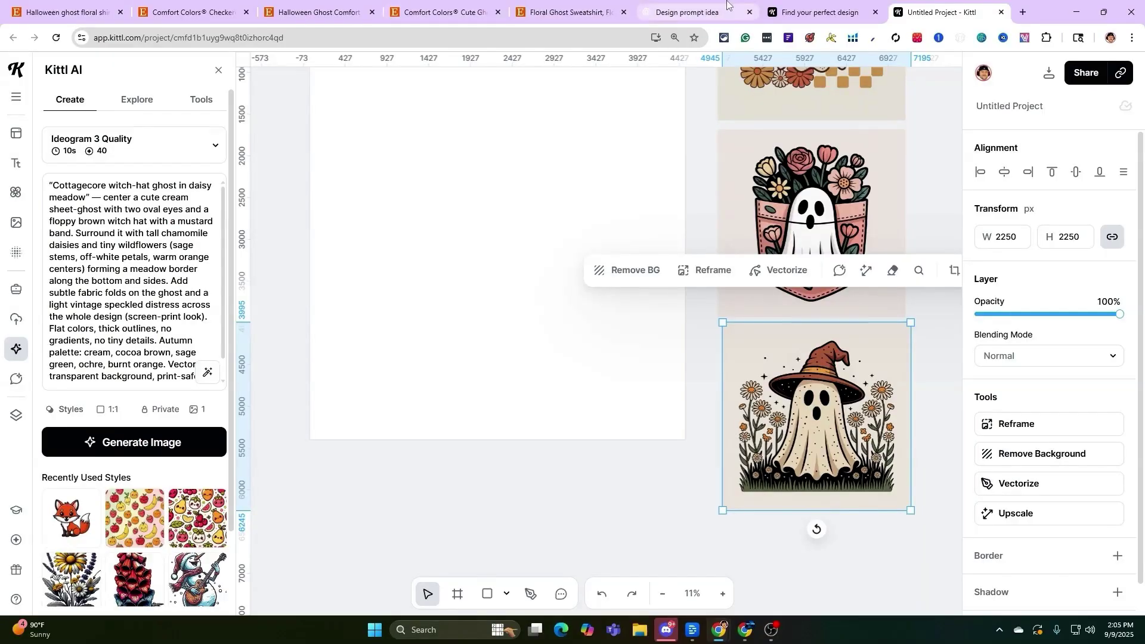
- Place the pumpkin ghost below the witch-hat ghost and ask ChatGPT to add a witch hat to the prompt
click(686, 12)
drag(621, 459, 347, 366)
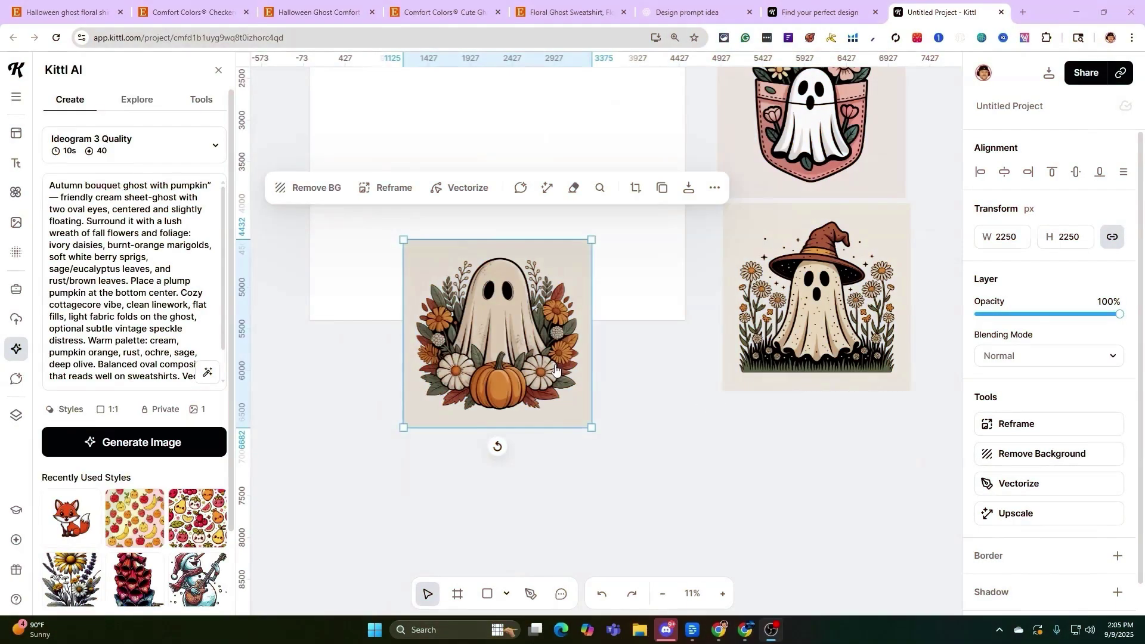
drag(555, 368, 883, 532)
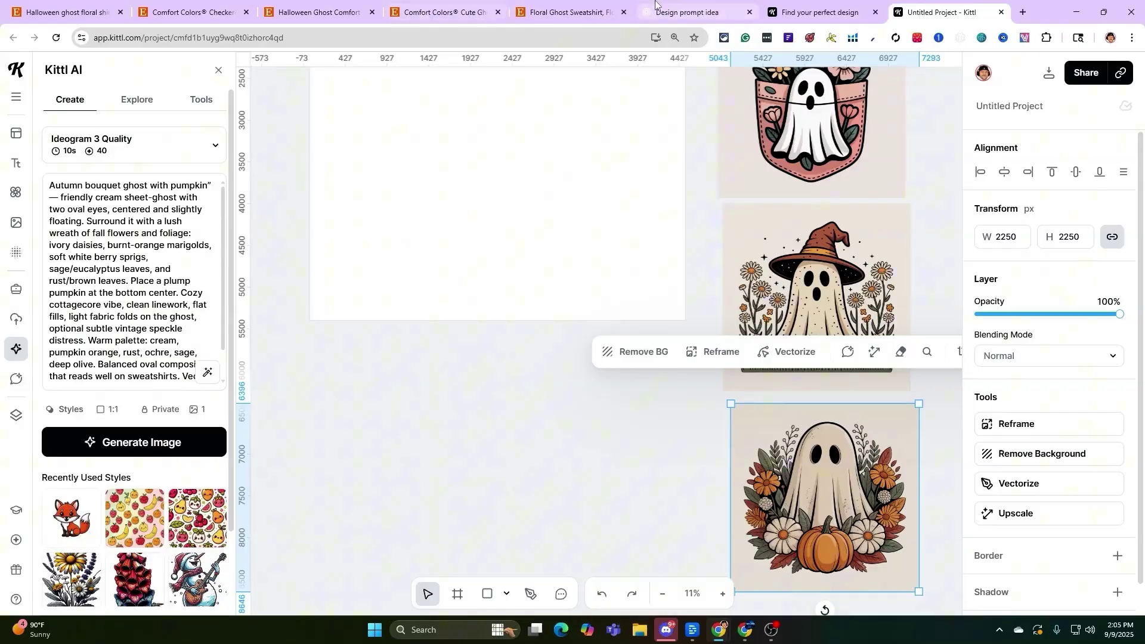
click(655, 5)
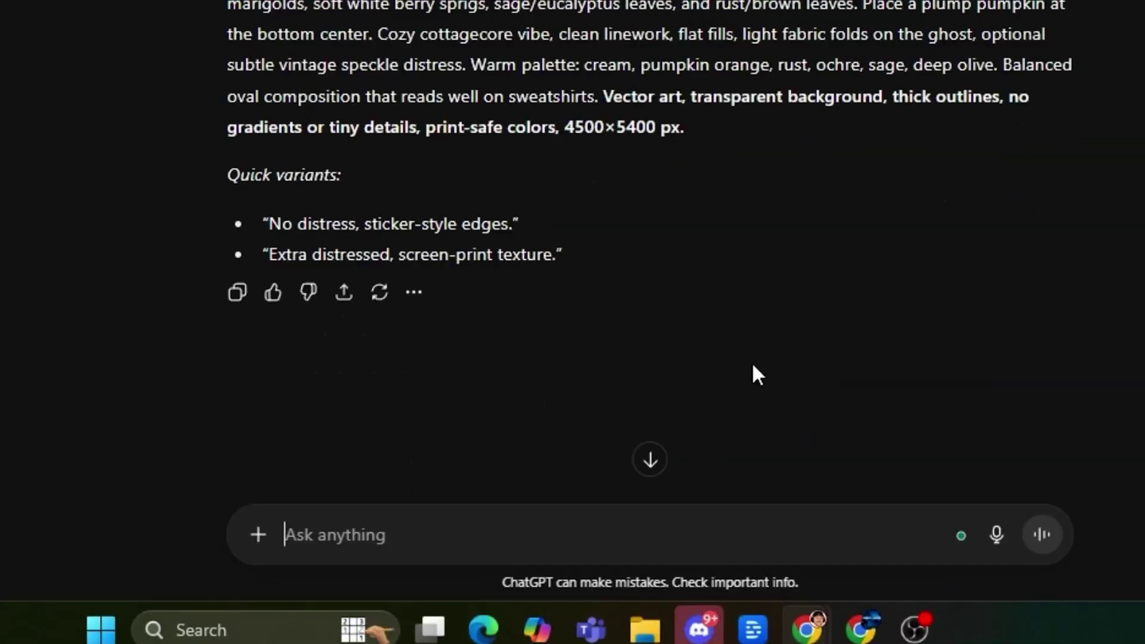
text(Add a ghost wearing a witches jat to this prompt)
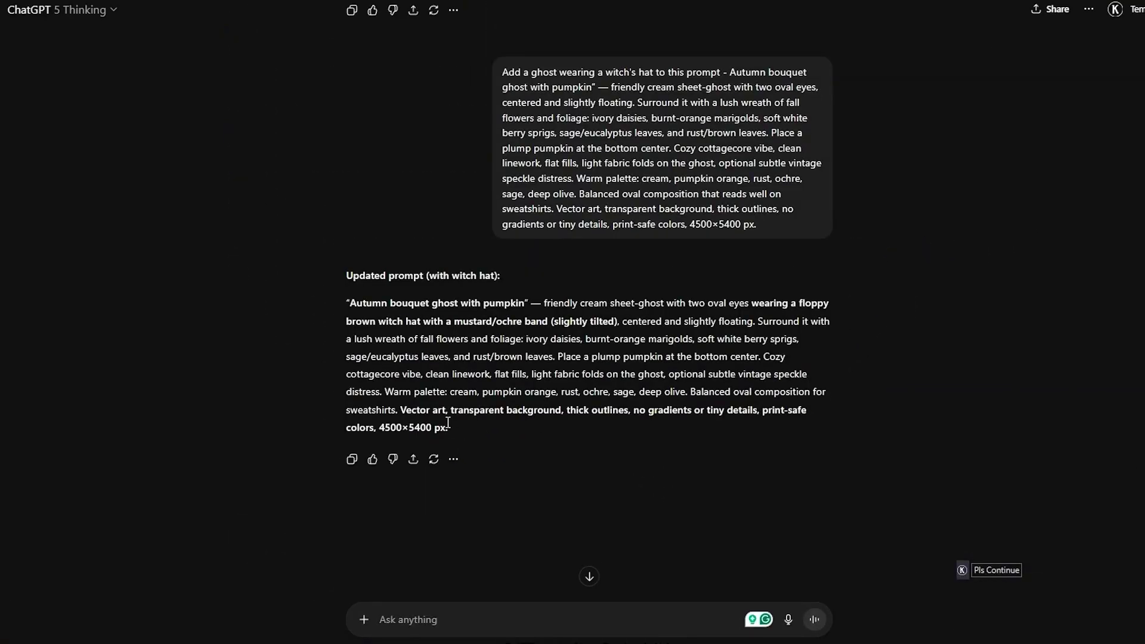
- Paste ChatGPT's updated witch-hat prompt into Kittl's AI prompt and generate the witch-hat ghost image
drag(448, 427, 350, 305)
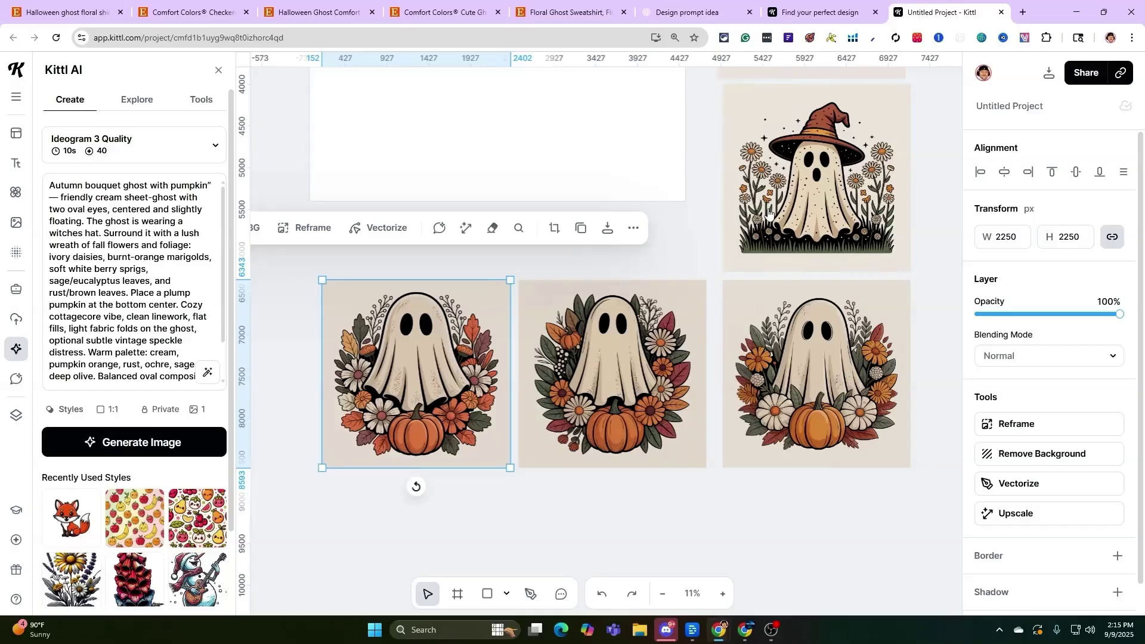
scroll(655, 276, up, 4)
click(188, 298)
key(ctrl+a)
text(Autumn bouquet ghost with pumpkin" — friendly cream sheet-ghost with two oval eyes, centered and slightly floating. Surround it with a lush wreath of fall flowers and foliage: ivory daisies, burnt-orange marigolds, soft white berry sprigs, sage/eucalyptus leaves, and rust/brown leaves. Place a plump pumpkin at the bottom center. Cozy cottagecore vibe, clean linework, flat fills, light fabric folds on the ghost, optional subtle vintage speckle distress. Warm palette: cream, pumpkin orange, rust, ochre, sage, deep olive. Balanced oval composition for sweatshirts. Vector art, transparent background, thick outlines, no gradients or tiny details, print-safe colors, 4500×5400 px.)
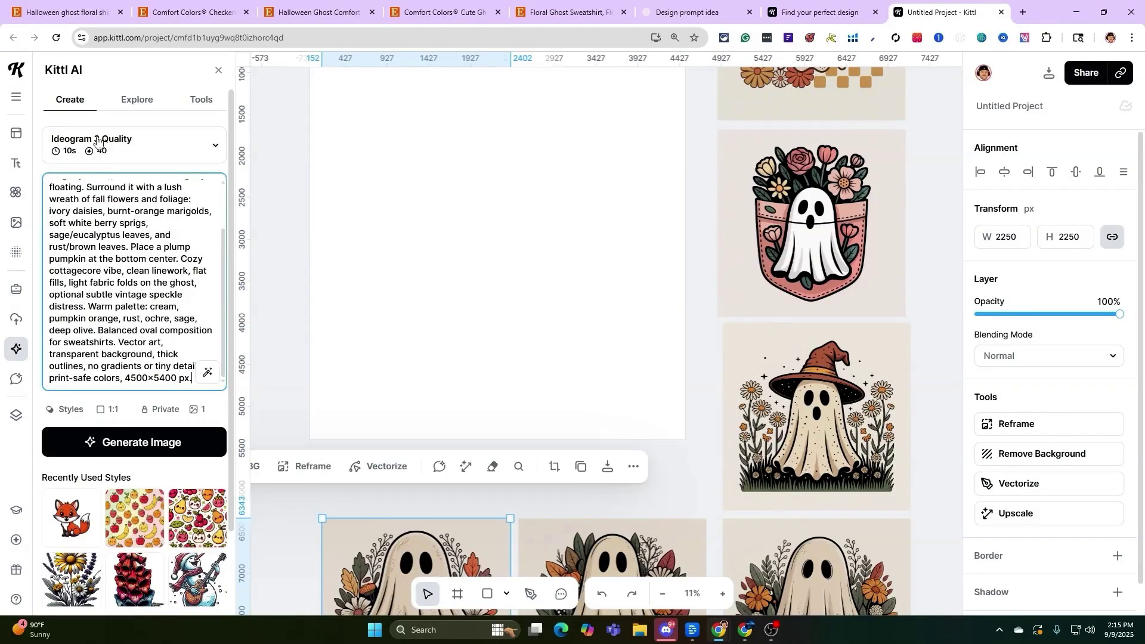
click(141, 445)
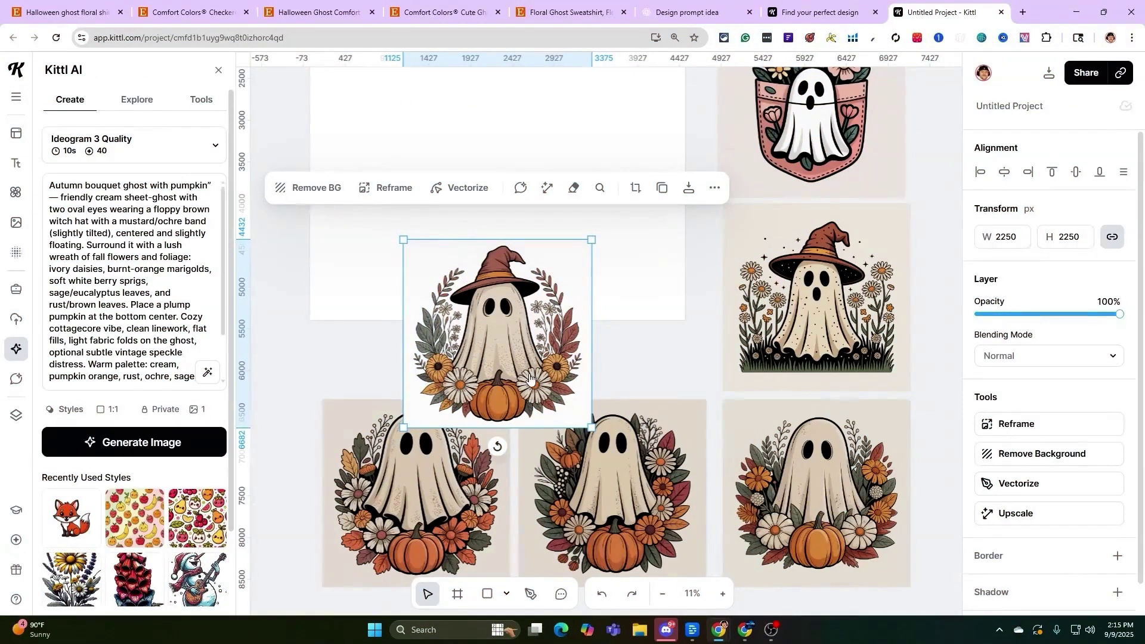
- Line up the witch-hat ghost with the pumpkin ghosts in one bottom row, moving one onto the T-shirt artboard
drag(539, 386, 445, 444)
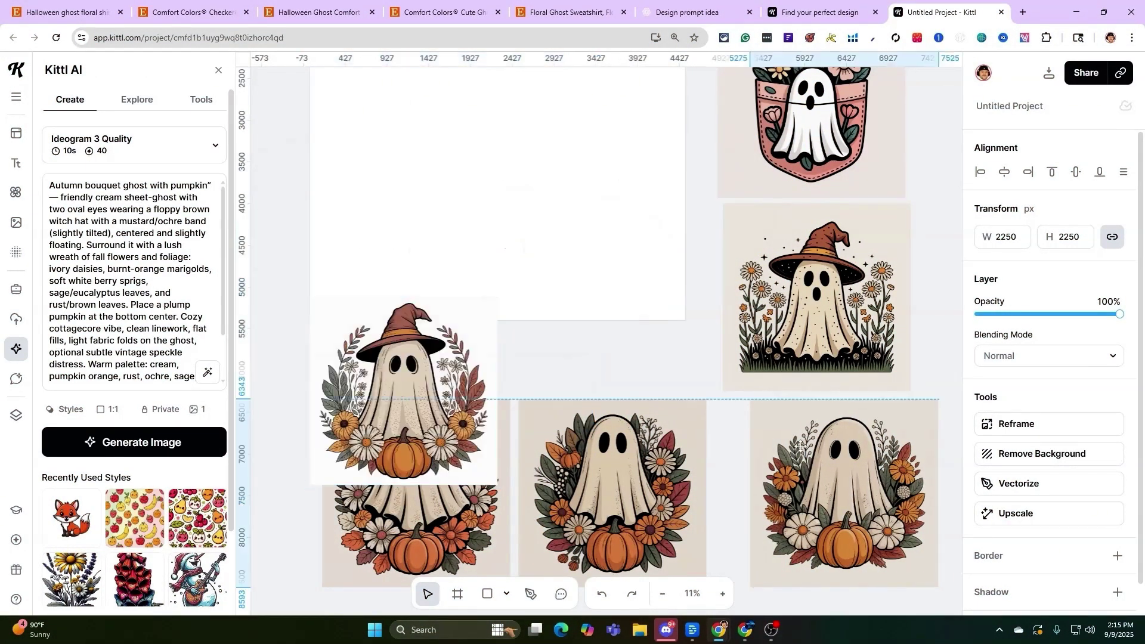
drag(835, 477, 877, 477)
drag(658, 441, 709, 441)
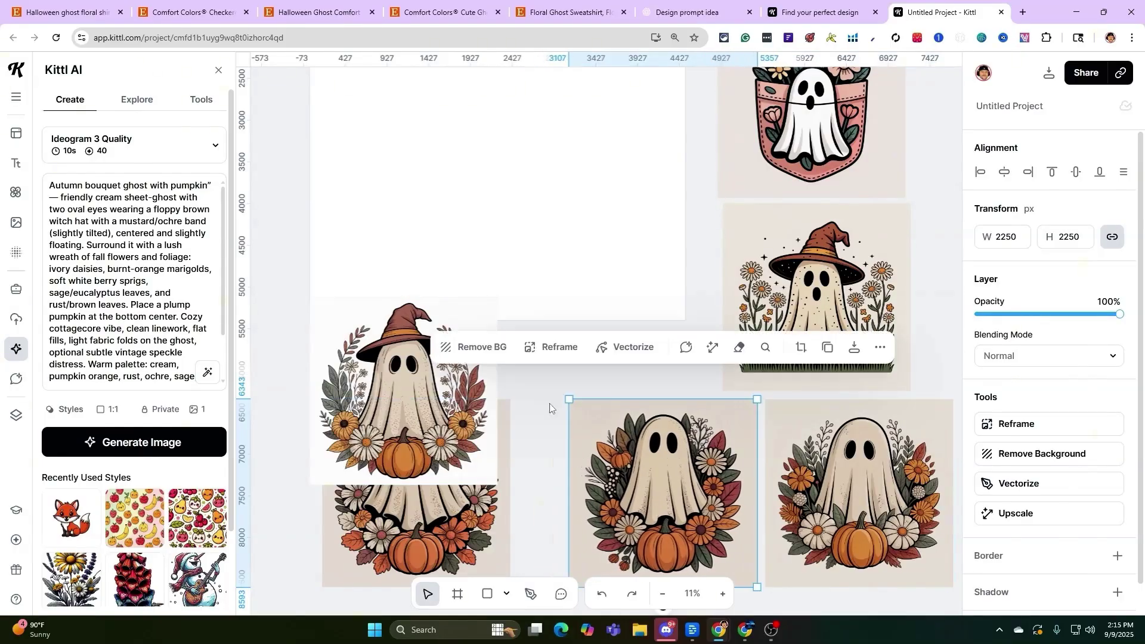
drag(424, 380, 388, 380)
drag(480, 470, 535, 469)
drag(416, 396, 320, 498)
click(859, 496)
key(ctrl+minus)
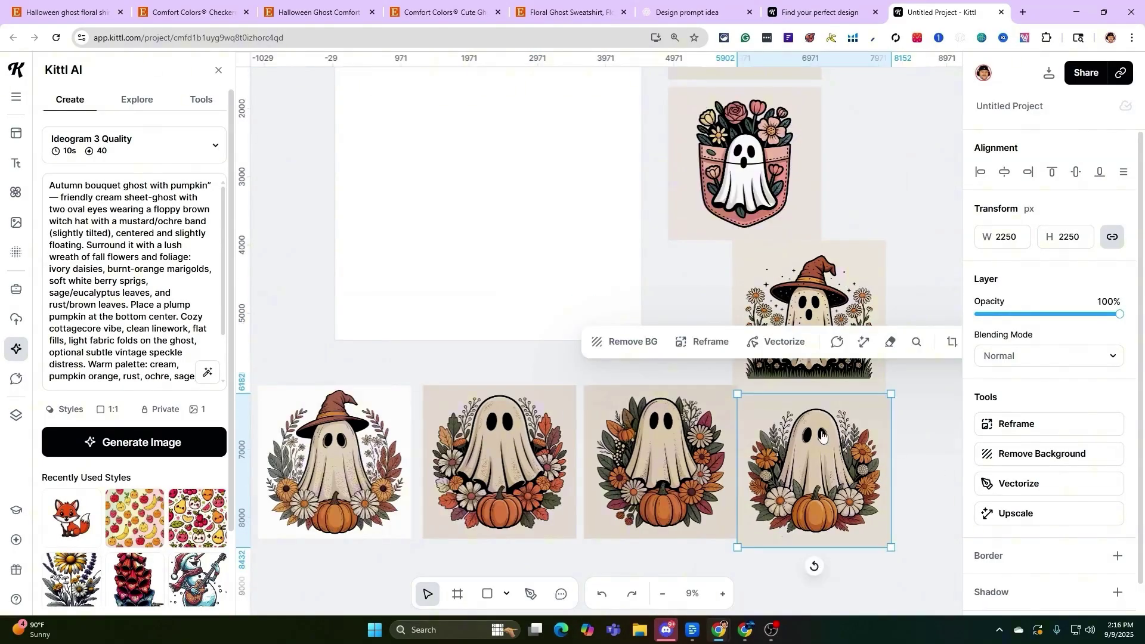
drag(823, 438, 497, 196)
scroll(726, 336, up, 2)
scroll(557, 324, down, 1)
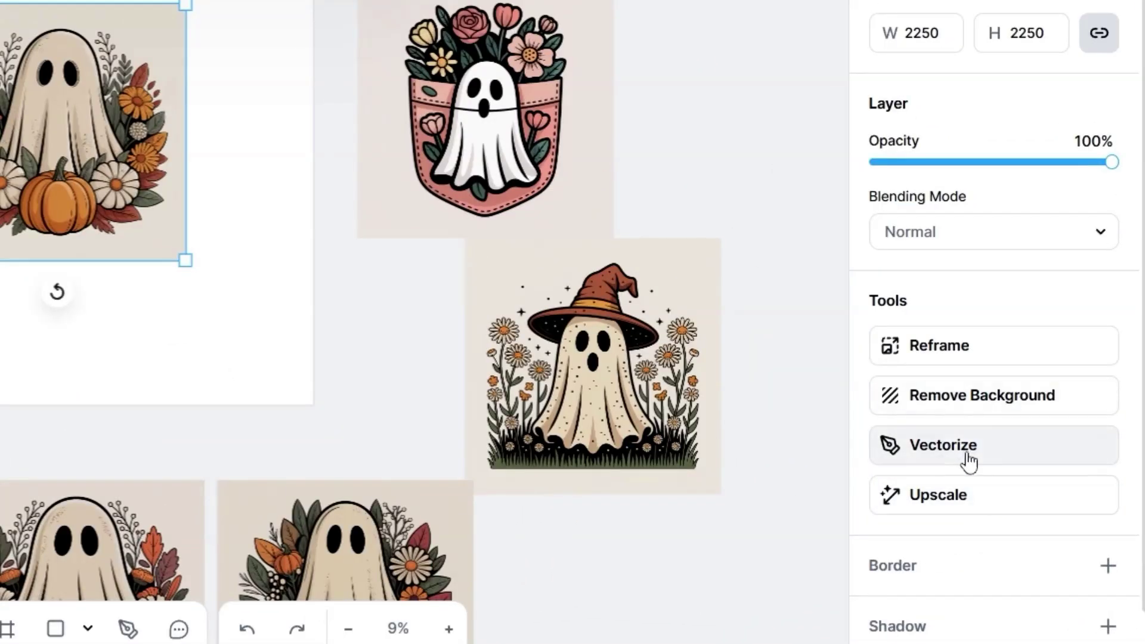
- Upscale the pumpkin ghost and remove the backgrounds of the pumpkin and witch-hat ghosts, checking the Floral Ghost Sweatshirt Etsy listing
click(948, 496)
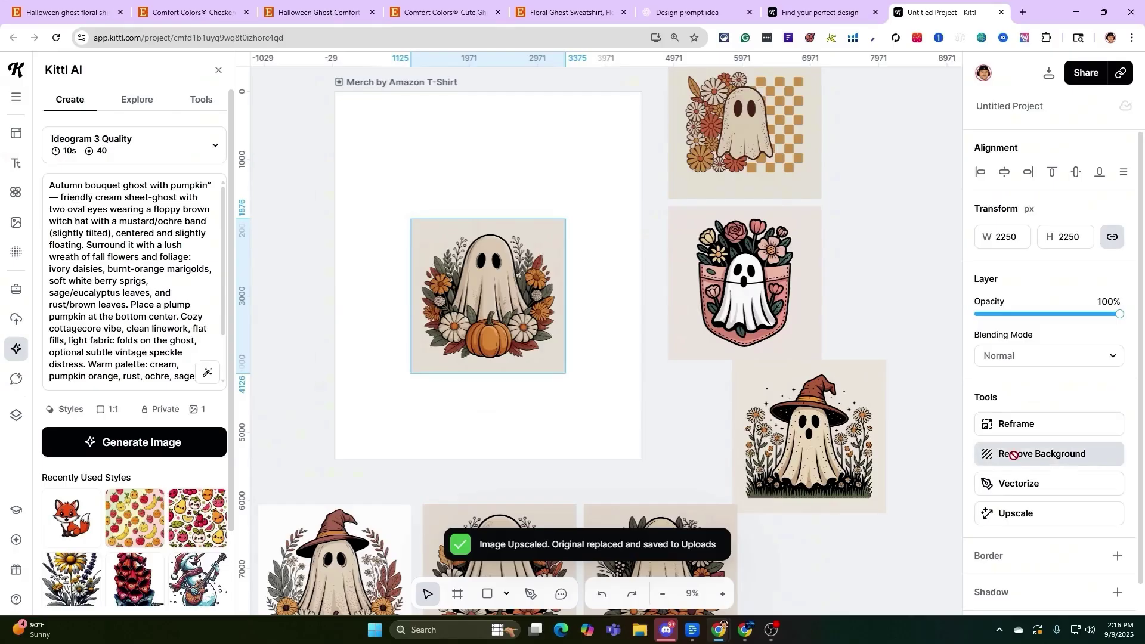
click(927, 395)
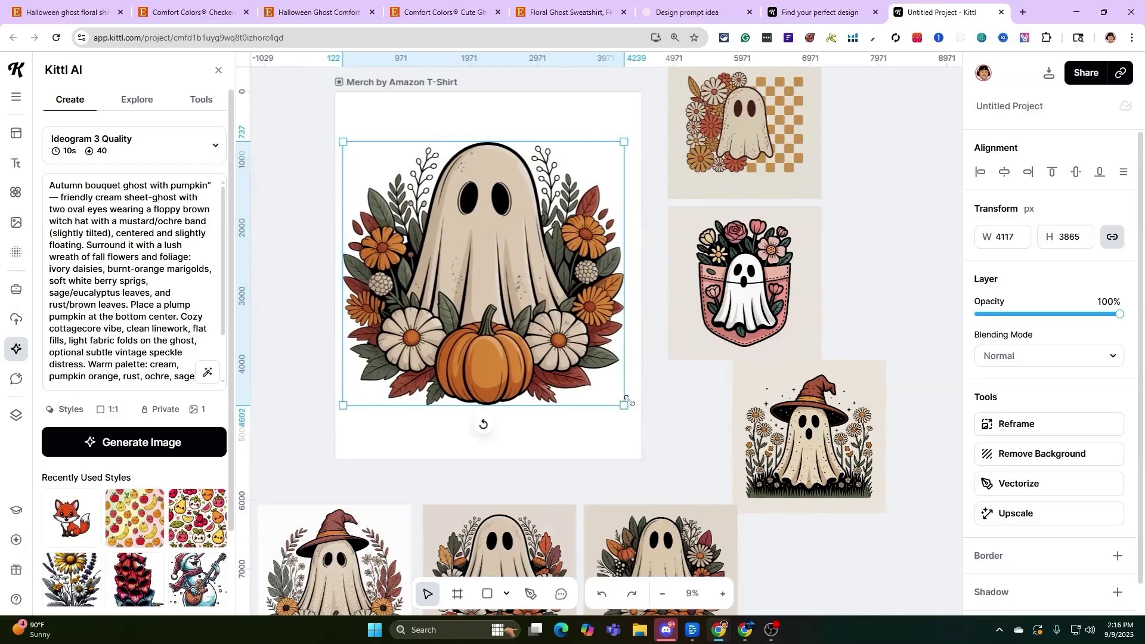
click(597, 13)
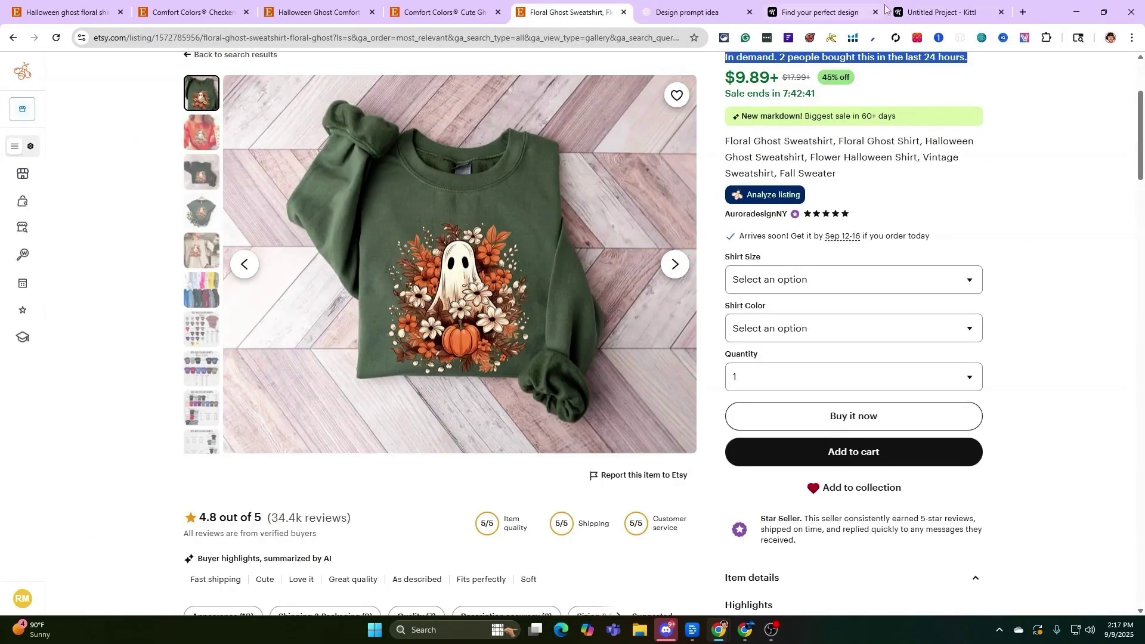
click(951, 11)
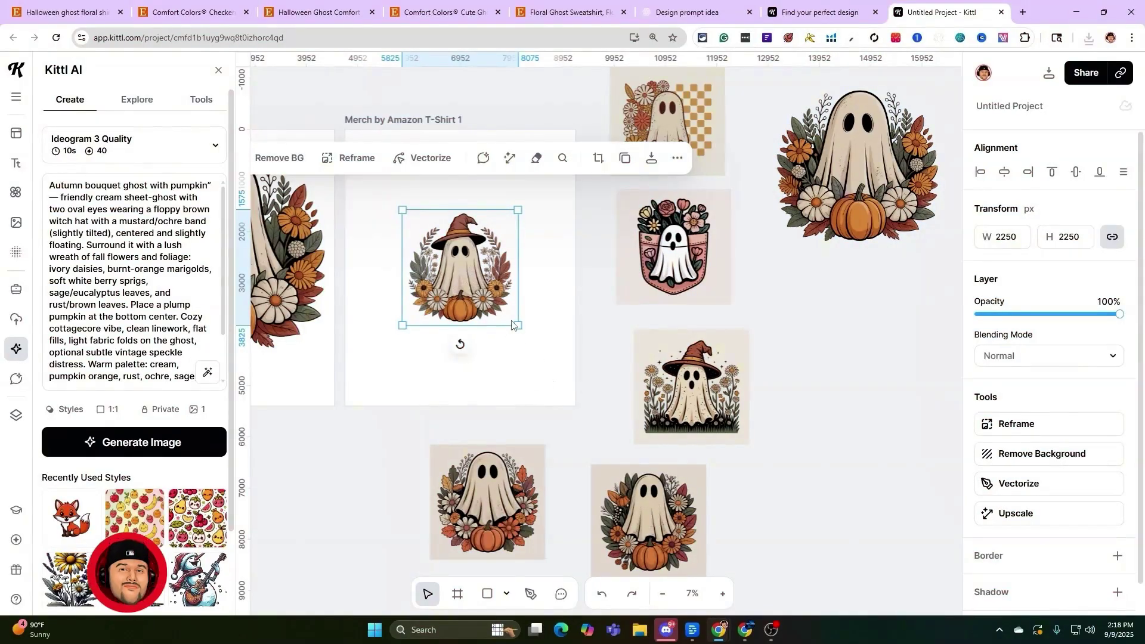
click(1032, 454)
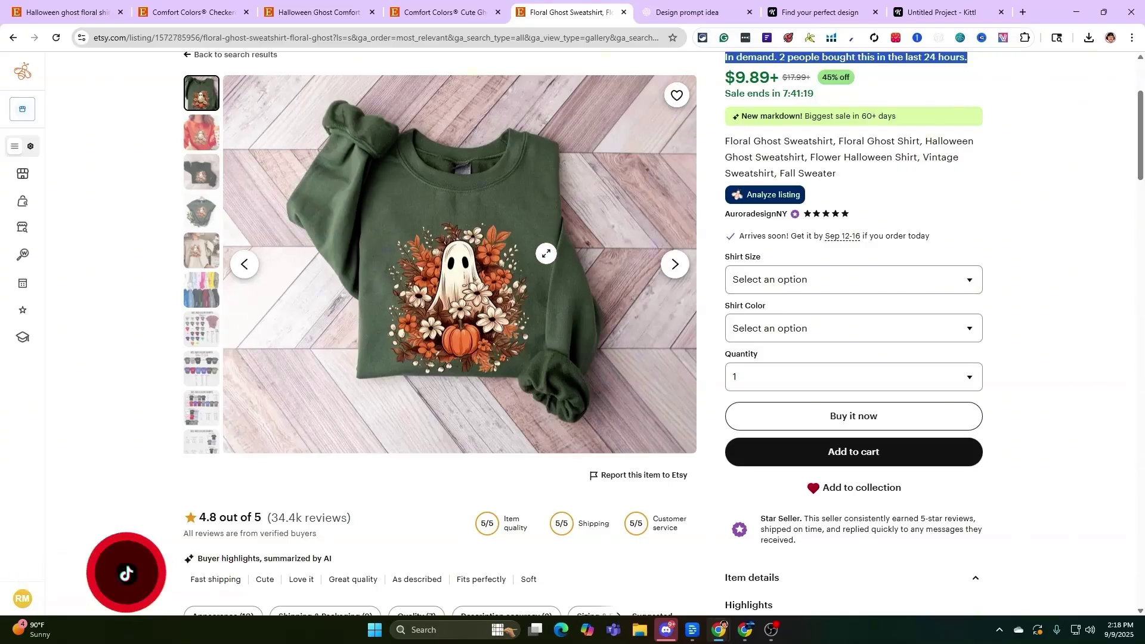
scroll(520, 296, up, 1)
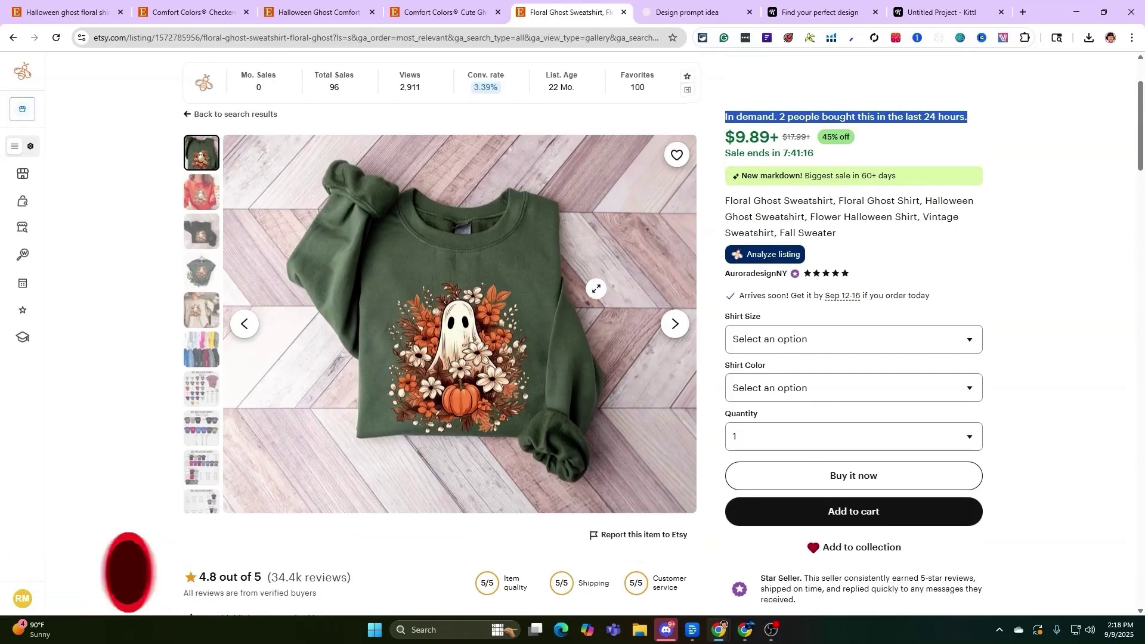
click(898, 128)
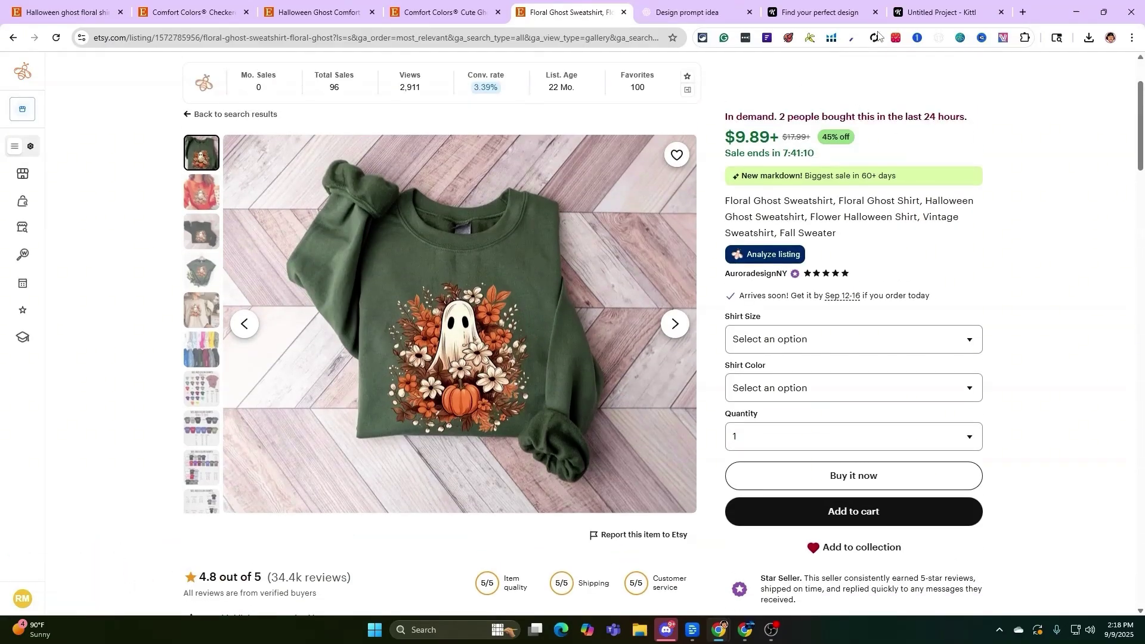
click(922, 7)
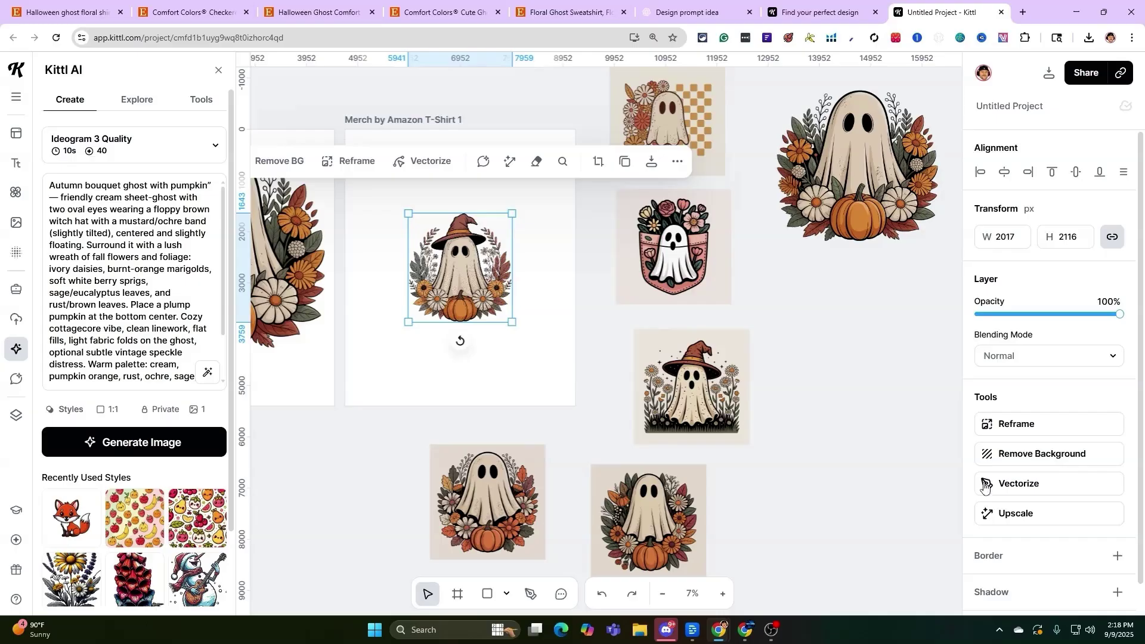
- Undo the 3008 by 3156 resize, then enlarge the ghost image and center it on the T-shirt artboard
click(558, 281)
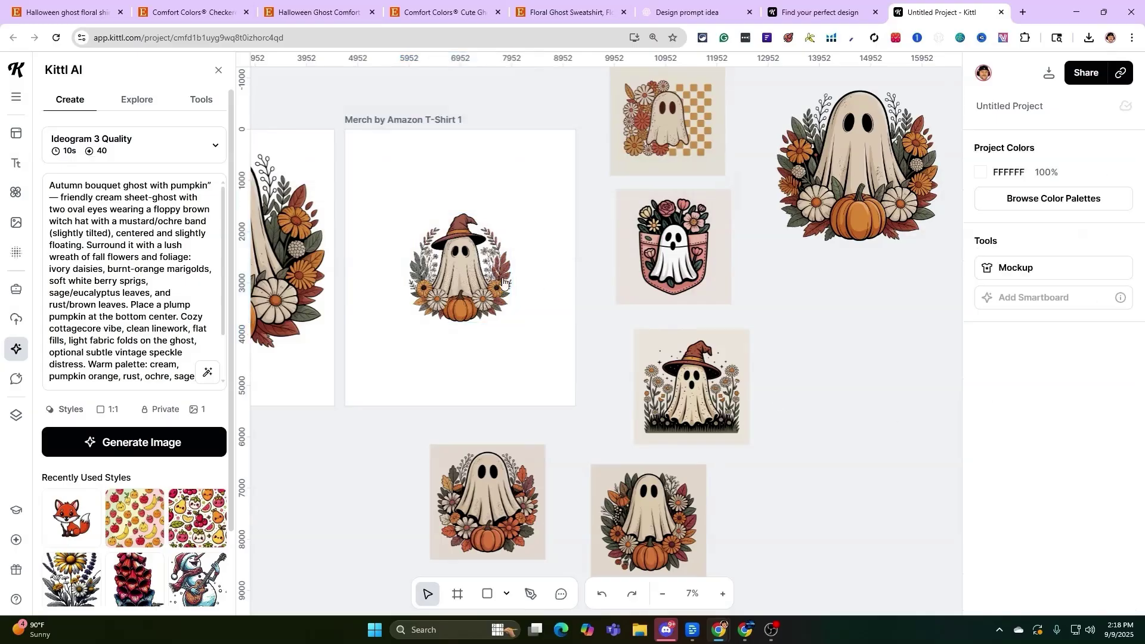
click(477, 297)
scroll(476, 297, up, 2)
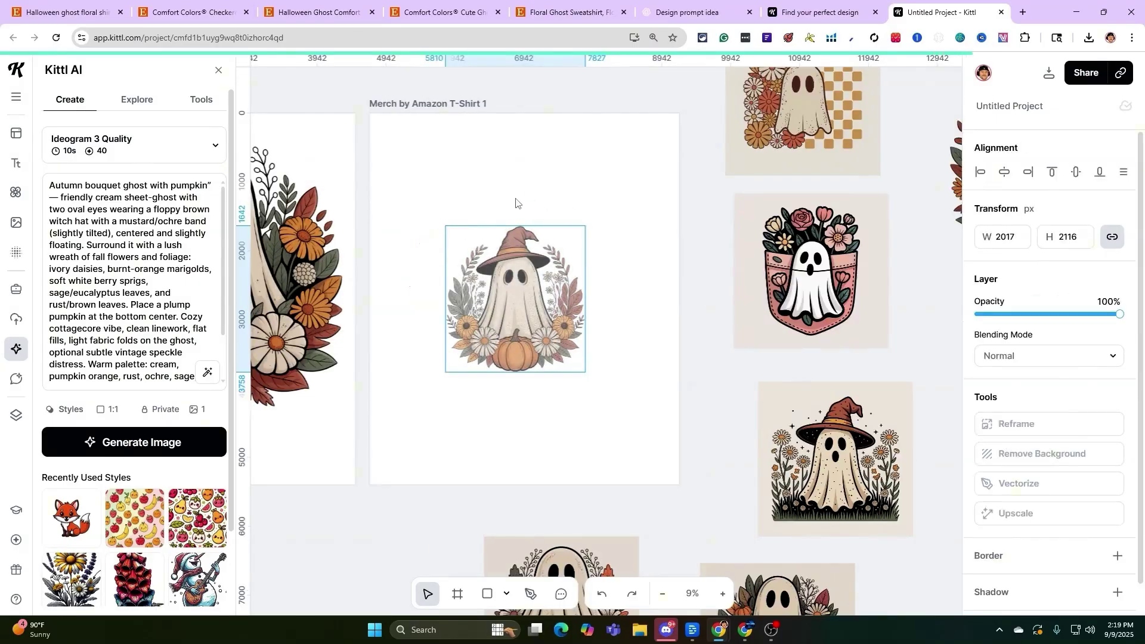
drag(445, 226, 401, 160)
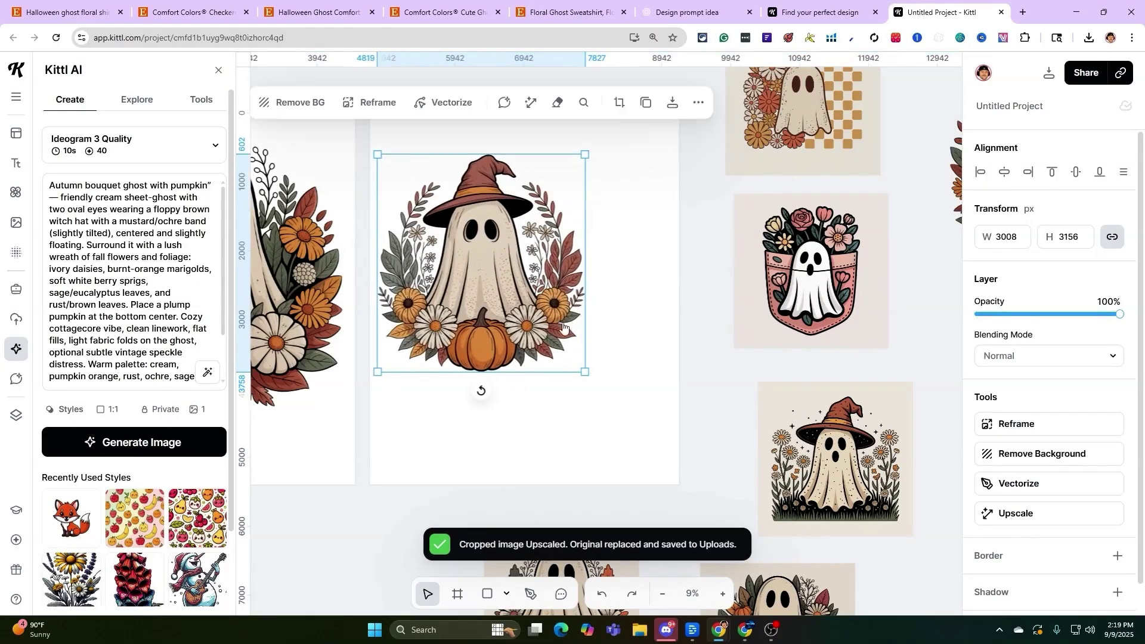
key(ctrl+z)
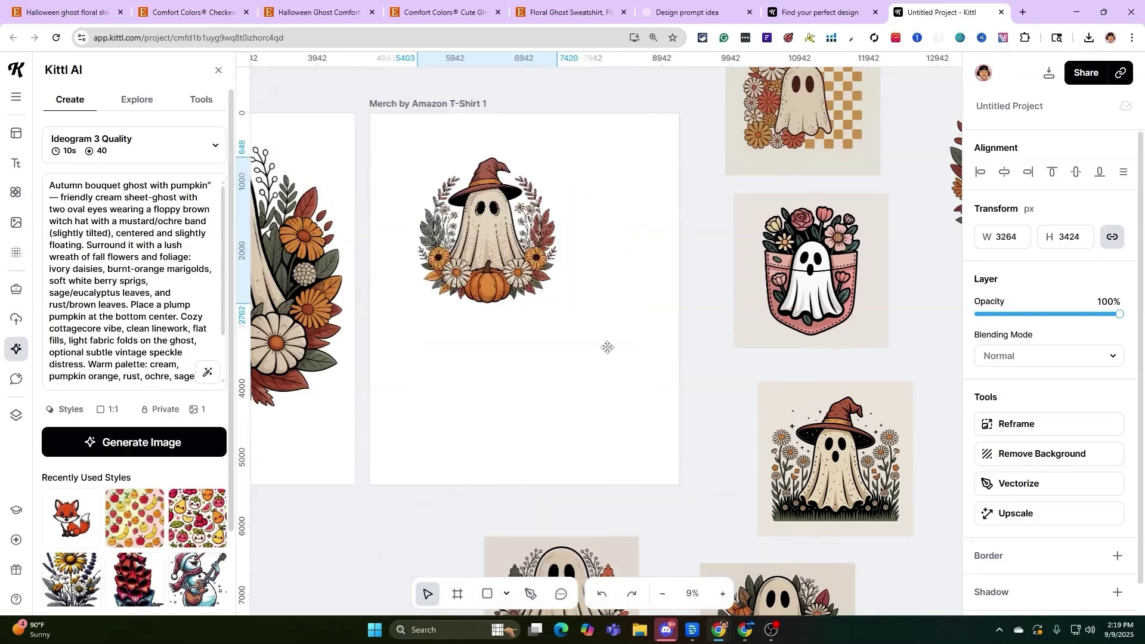
drag(538, 273, 548, 283)
drag(452, 346, 395, 392)
drag(595, 403, 644, 456)
drag(416, 213, 420, 182)
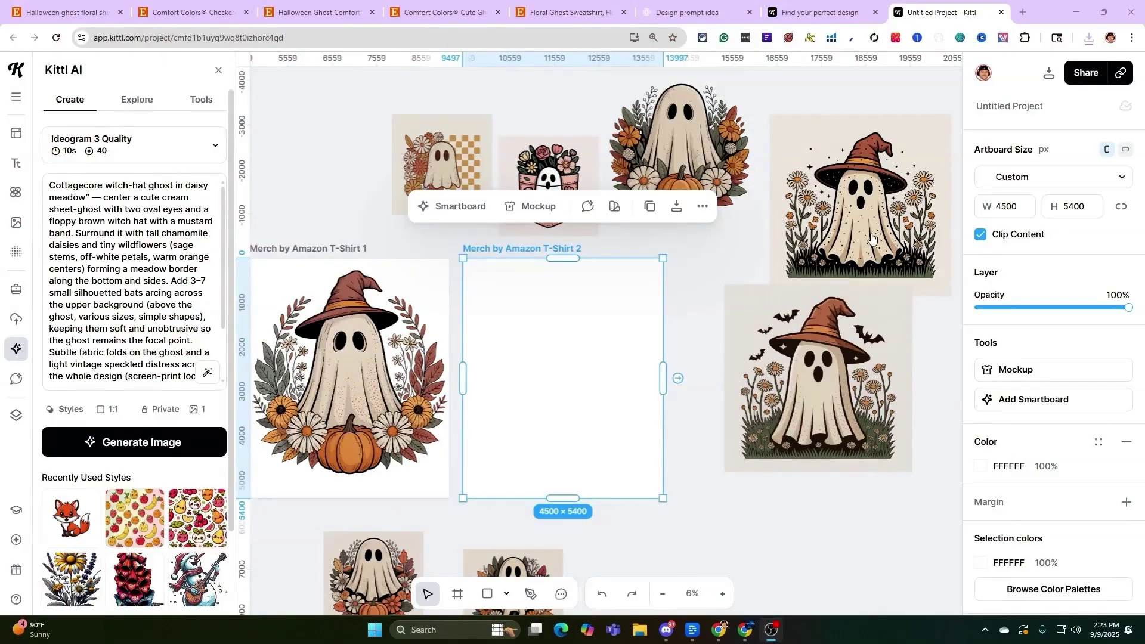
- Nudge the lower witch-ghost image into position
drag(837, 358, 833, 384)
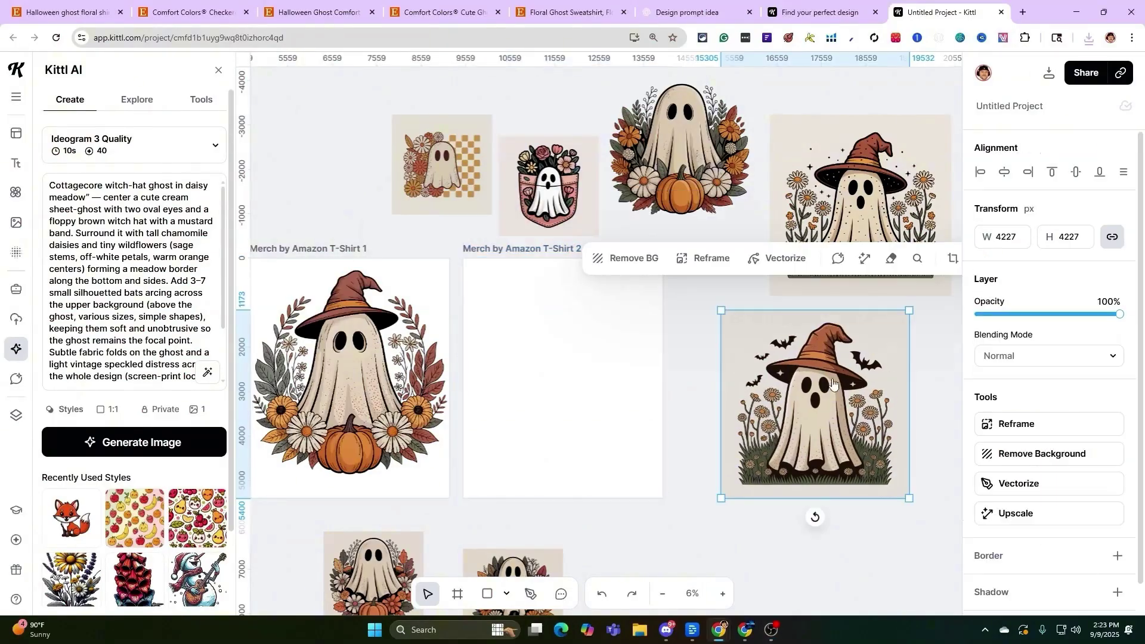
click(928, 397)
key(ctrl+z)
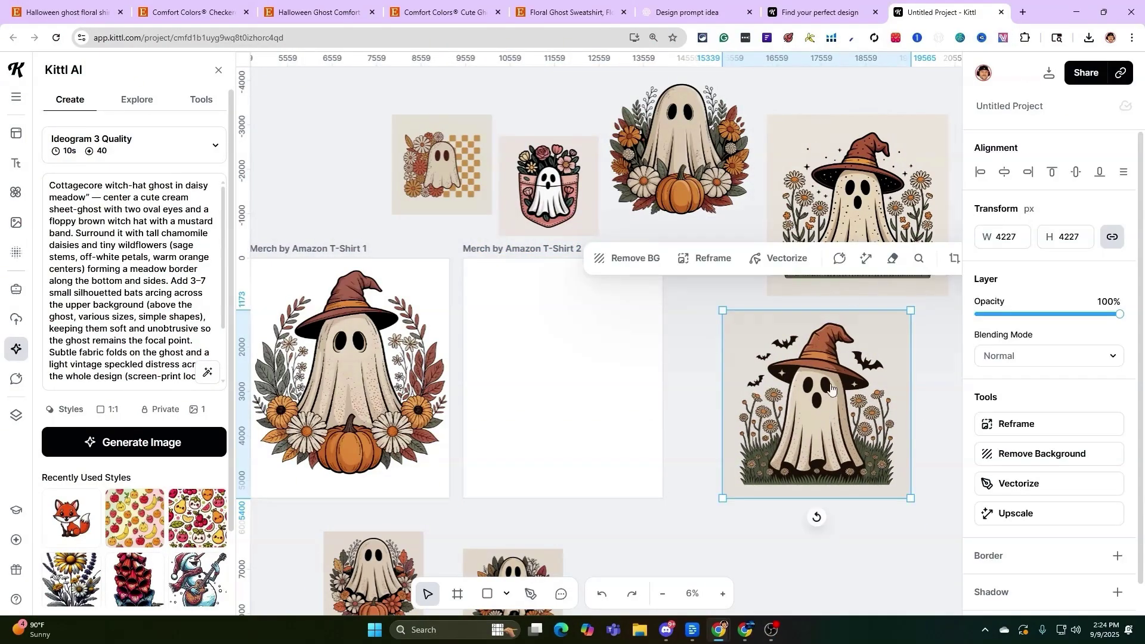
drag(797, 437, 796, 437)
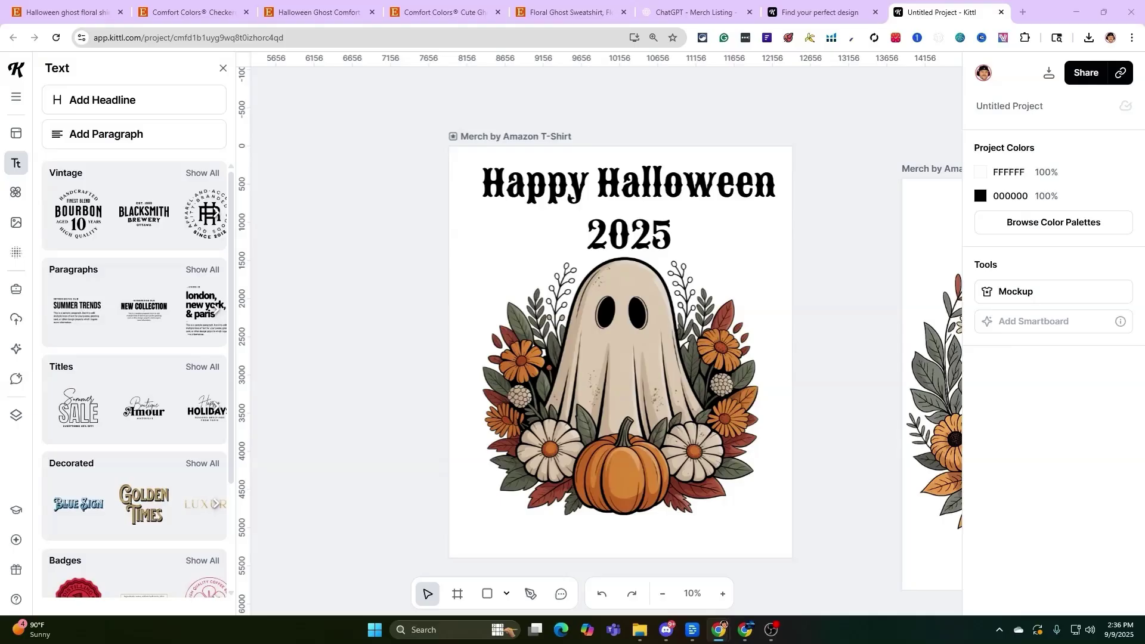
click(629, 215)
scroll(1049, 504, down, 1)
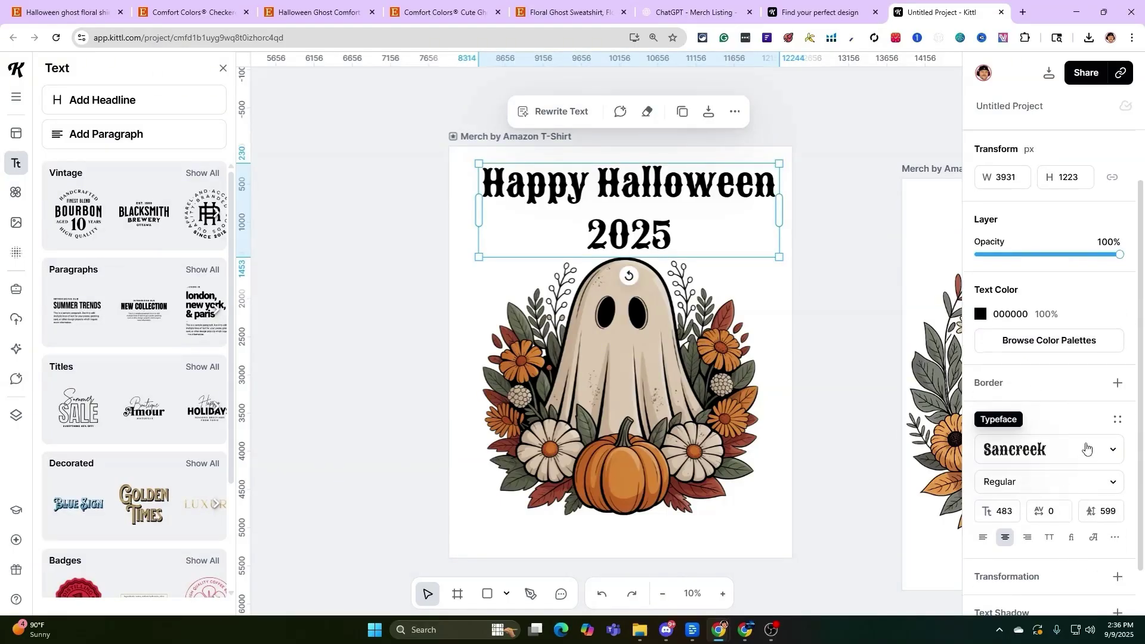
click(1086, 449)
scroll(875, 356, down, 10)
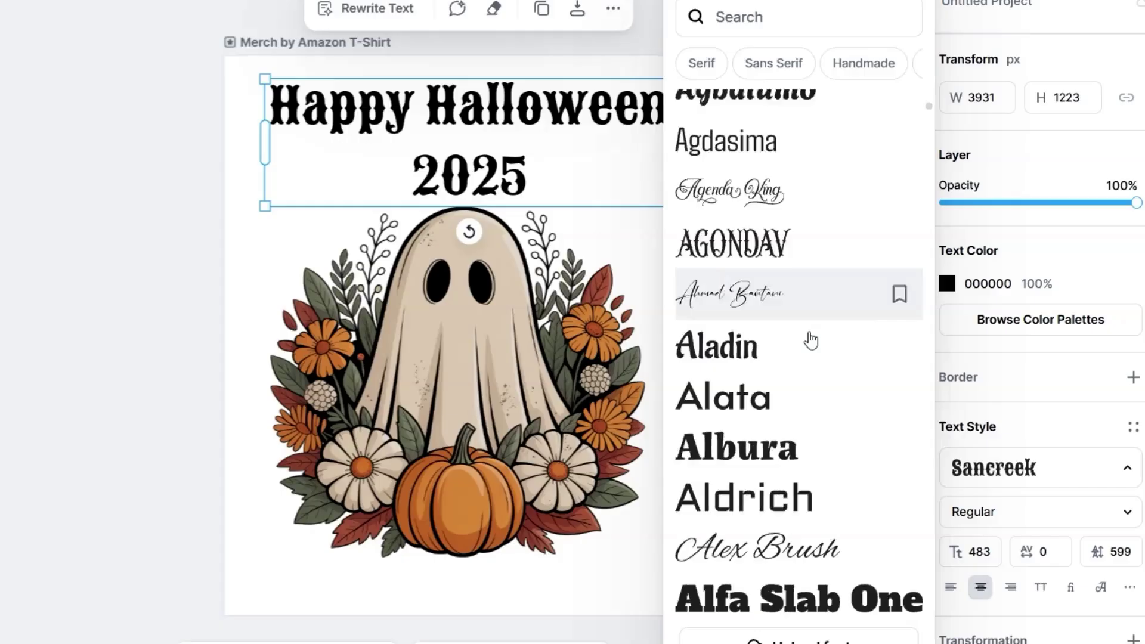
scroll(812, 341, down, 10)
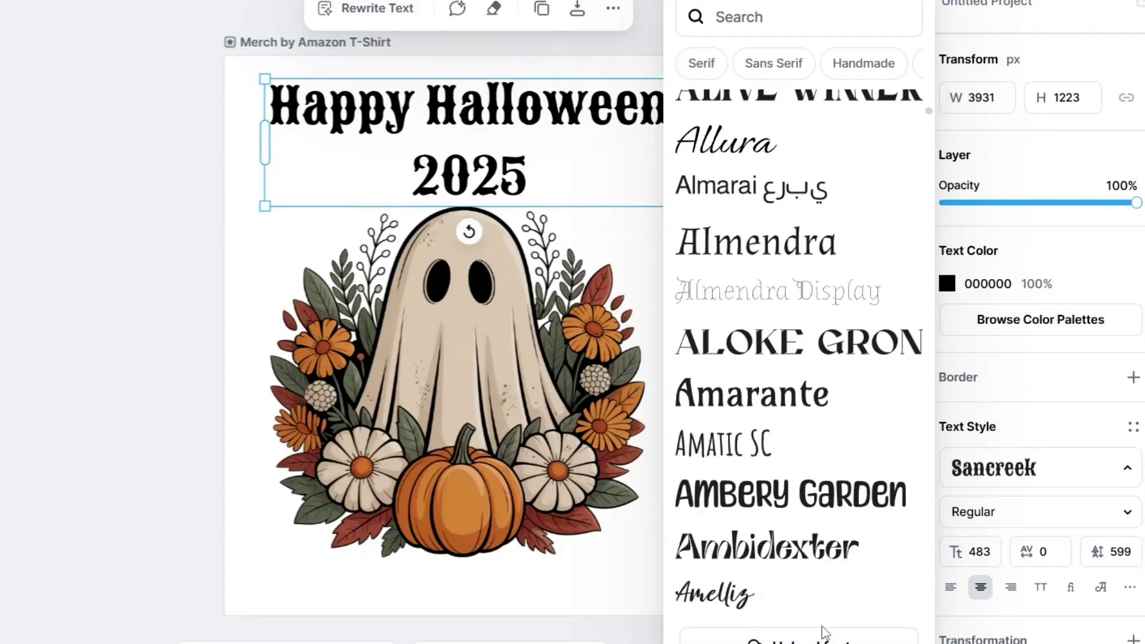
scroll(782, 440, down, 5)
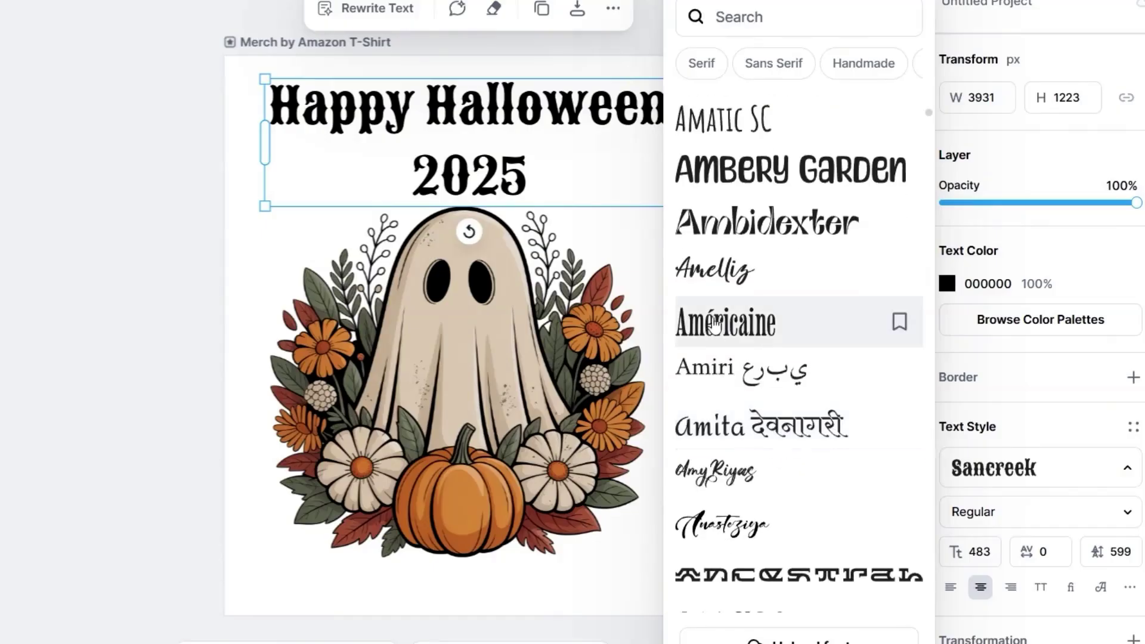
scroll(775, 412, up, 3)
scroll(774, 405, up, 15)
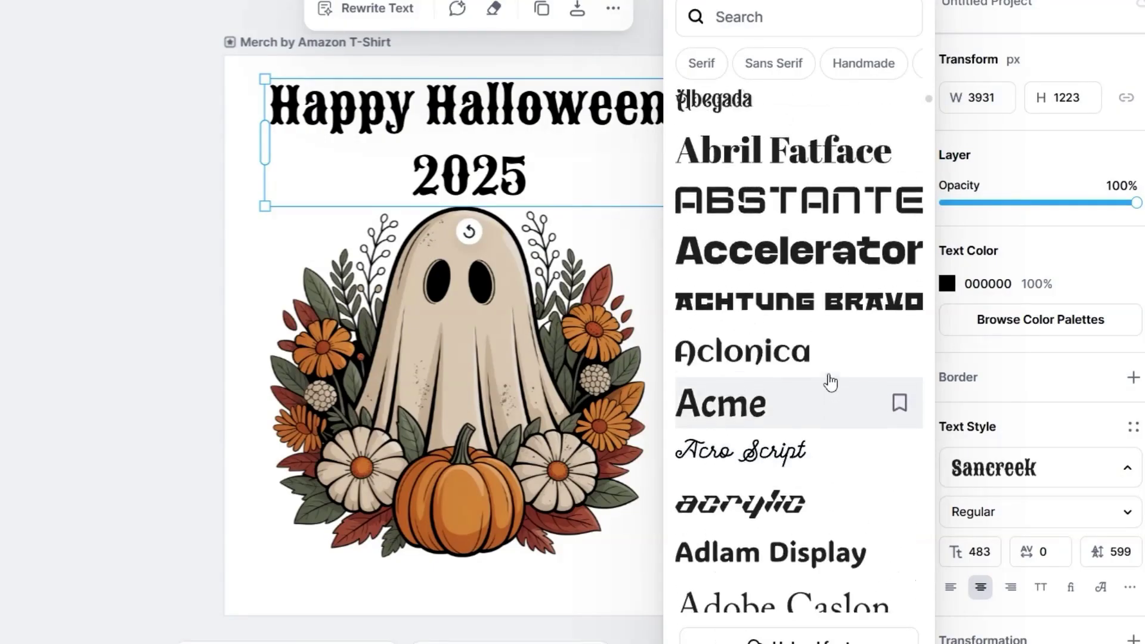
scroll(814, 375, up, 3)
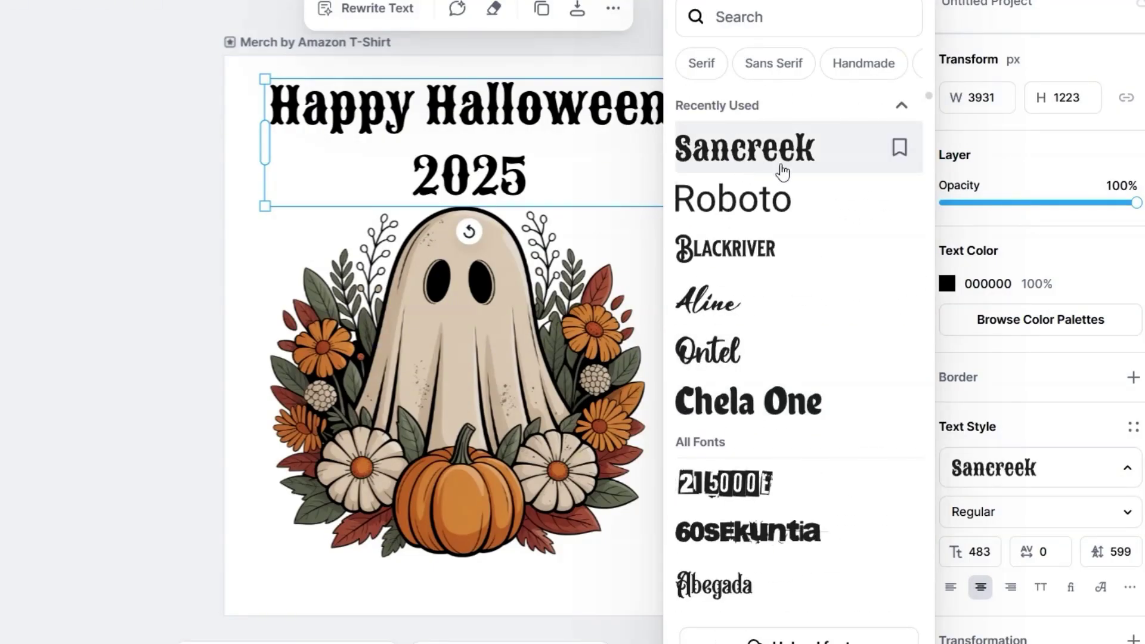
click(396, 150)
double_click(511, 146)
key(BackSpace)
text(5)
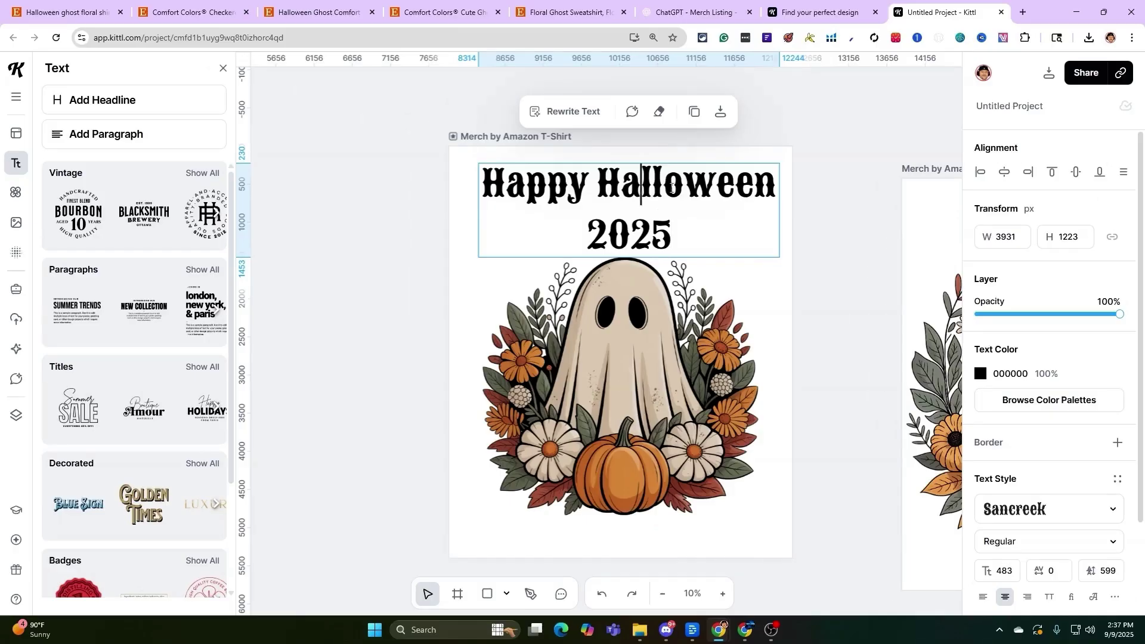
- Finish editing the heading text and browse the Textures library
key(Escape)
double_click(674, 219)
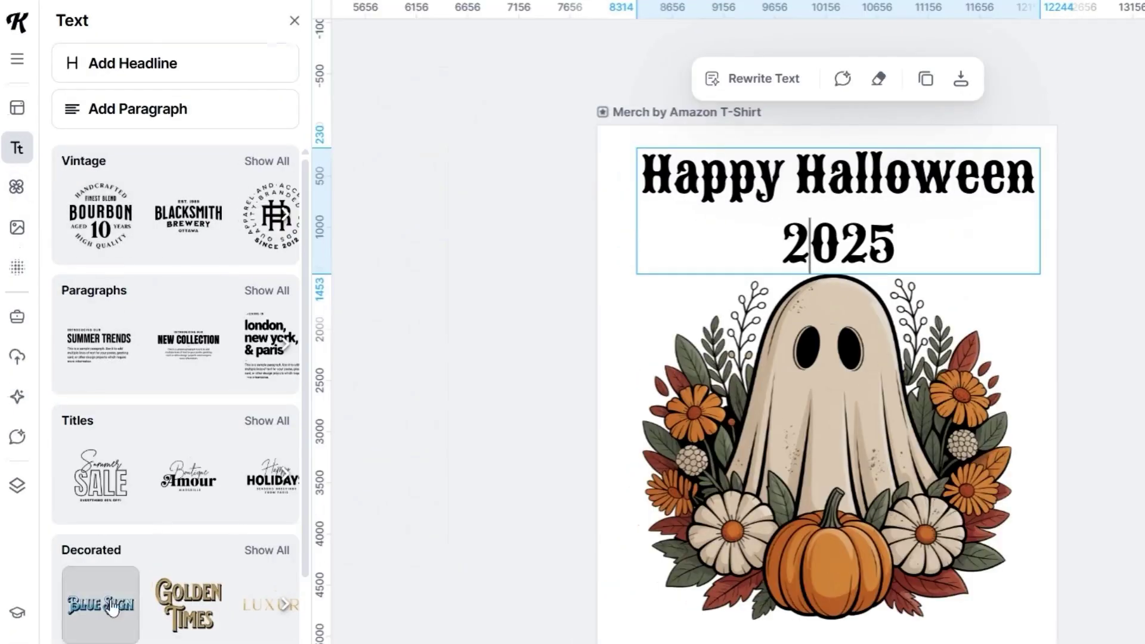
click(18, 270)
scroll(138, 257, down, 5)
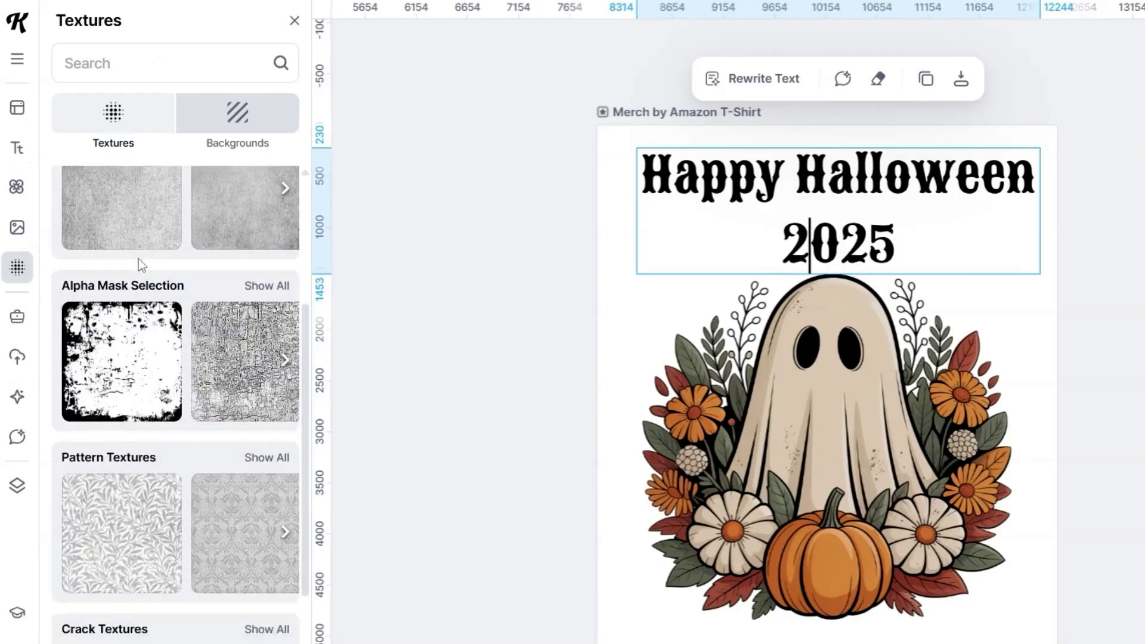
scroll(131, 271, down, 6)
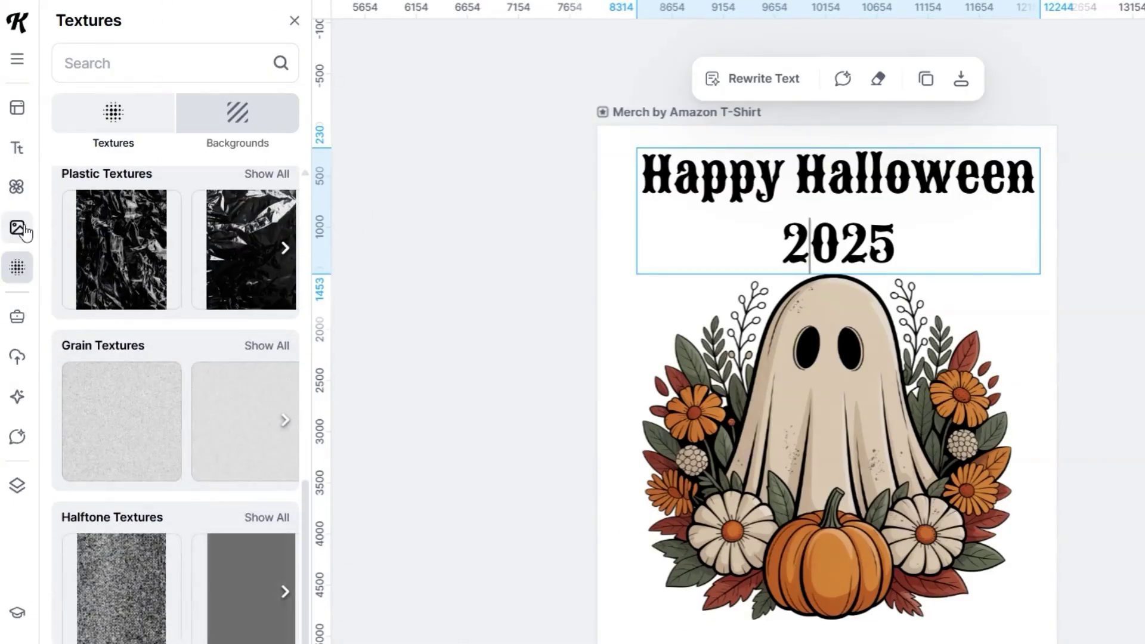
- Search the Illustrations library for 'ghost' and scroll through the results
click(17, 187)
scroll(173, 352, down, 15)
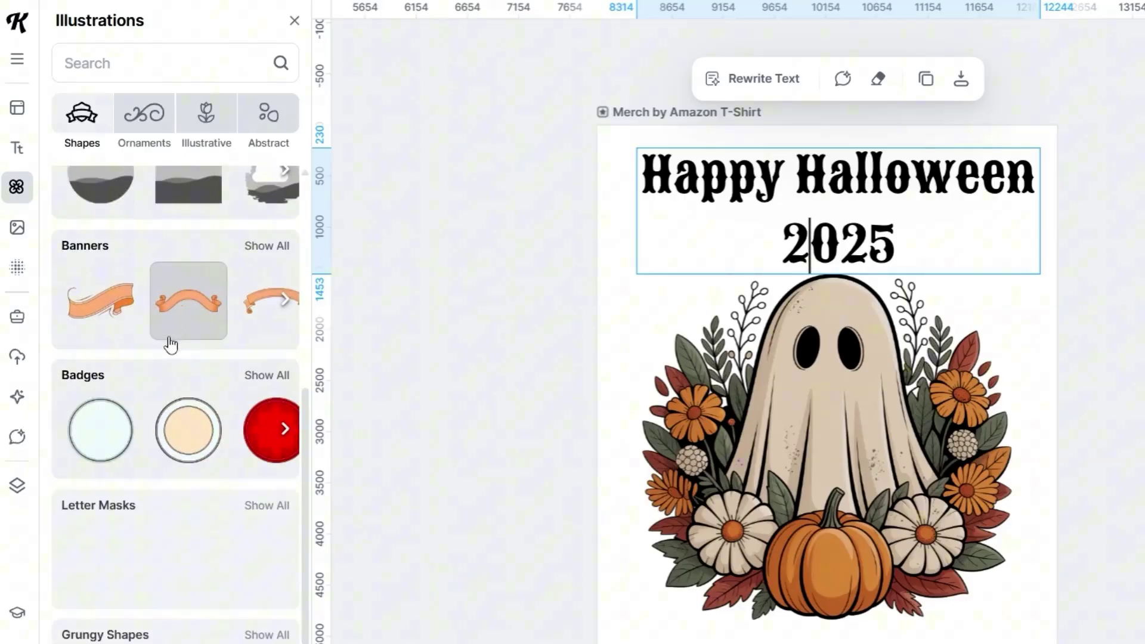
scroll(171, 337, down, 4)
click(119, 73)
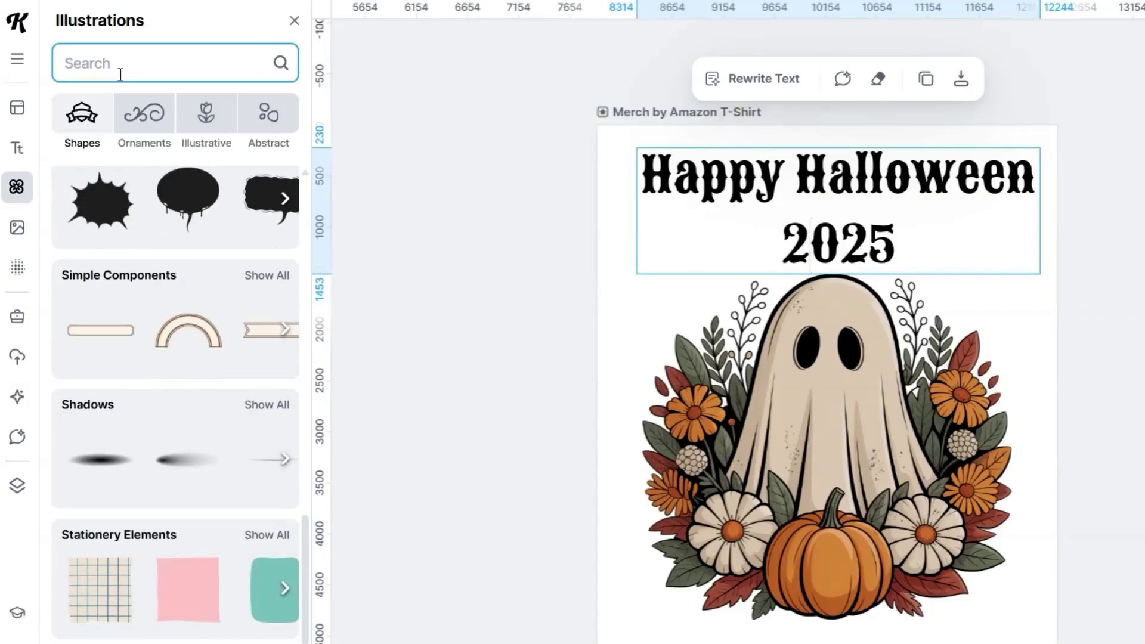
text(ghost)
key(Return)
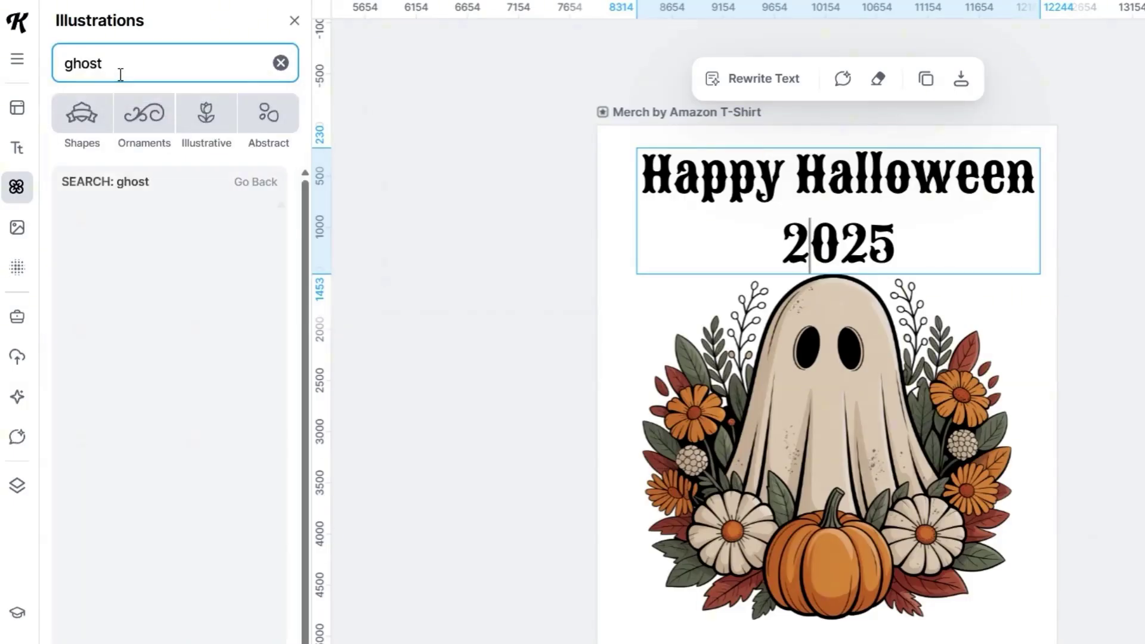
scroll(200, 392, down, 6)
scroll(200, 392, down, 8)
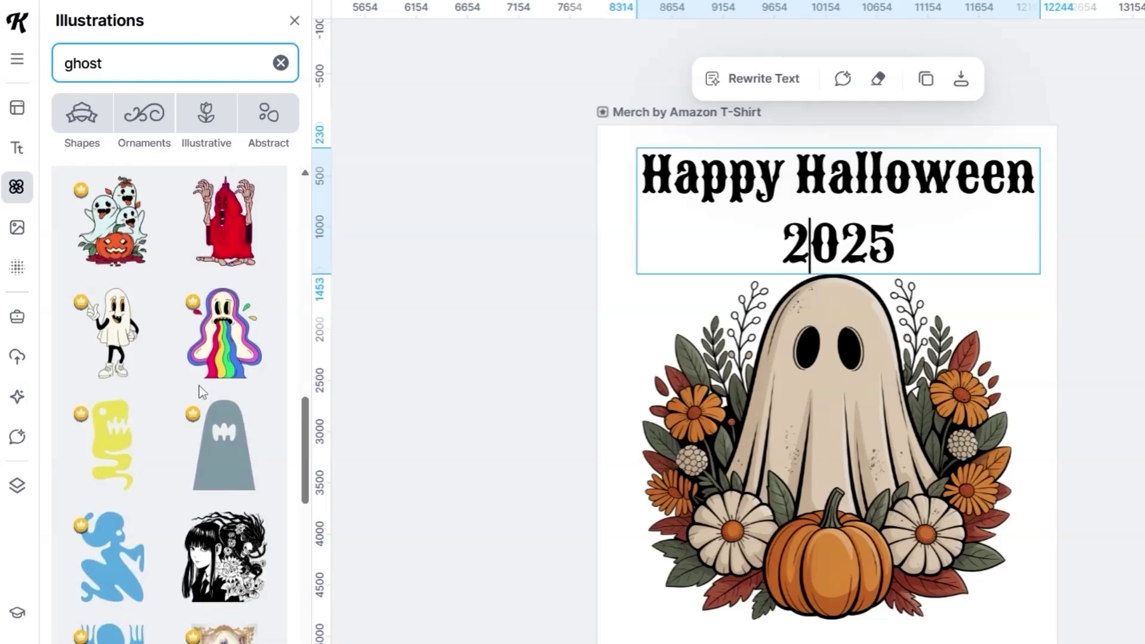
scroll(167, 387, down, 10)
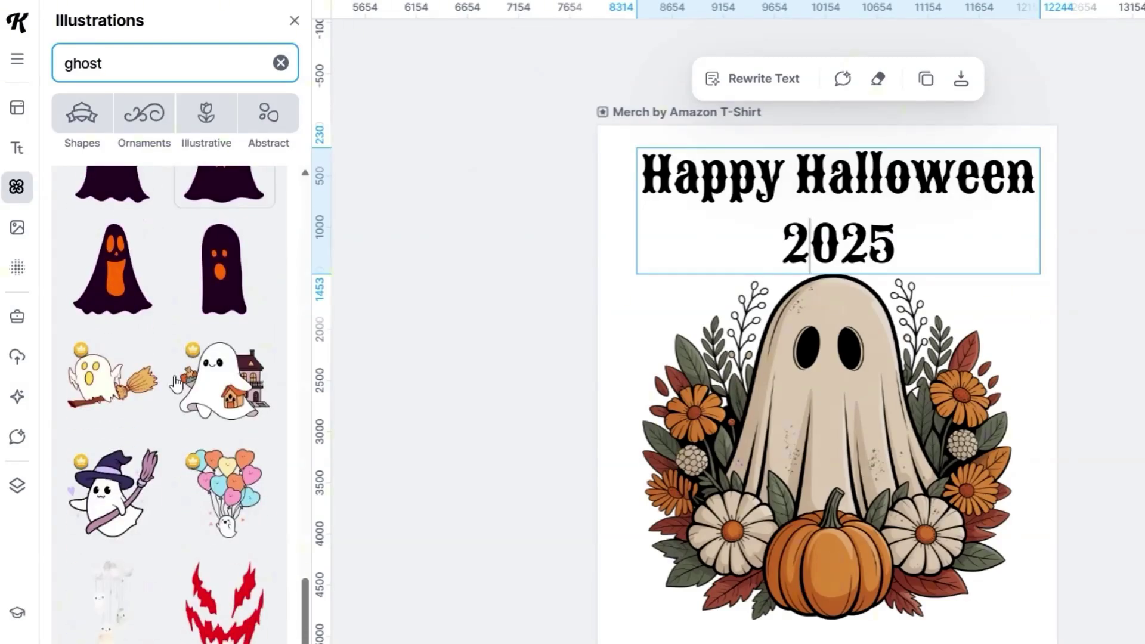
scroll(177, 382, down, 2)
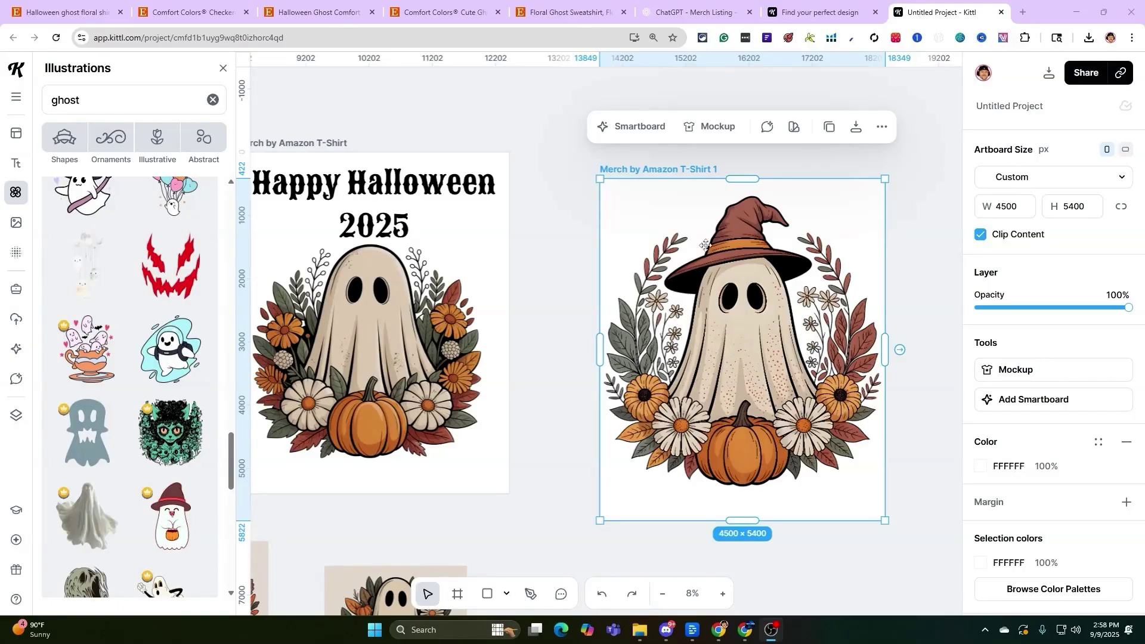
- Search the mockup templates for 'halloween'
click(1039, 374)
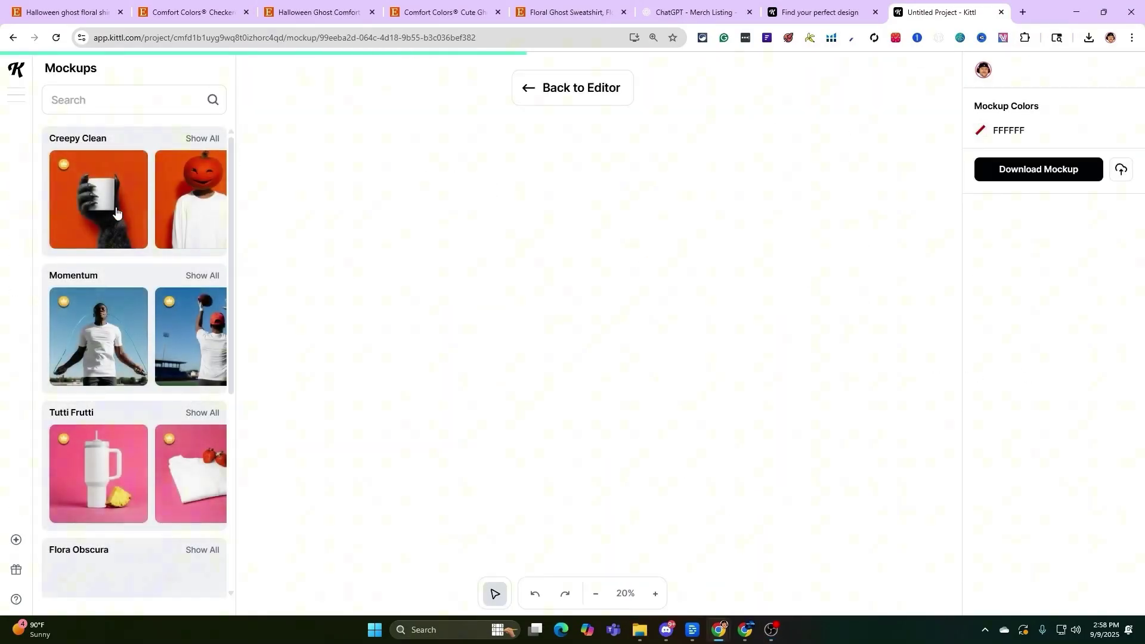
scroll(134, 238, down, 3)
click(116, 101)
text(halloween)
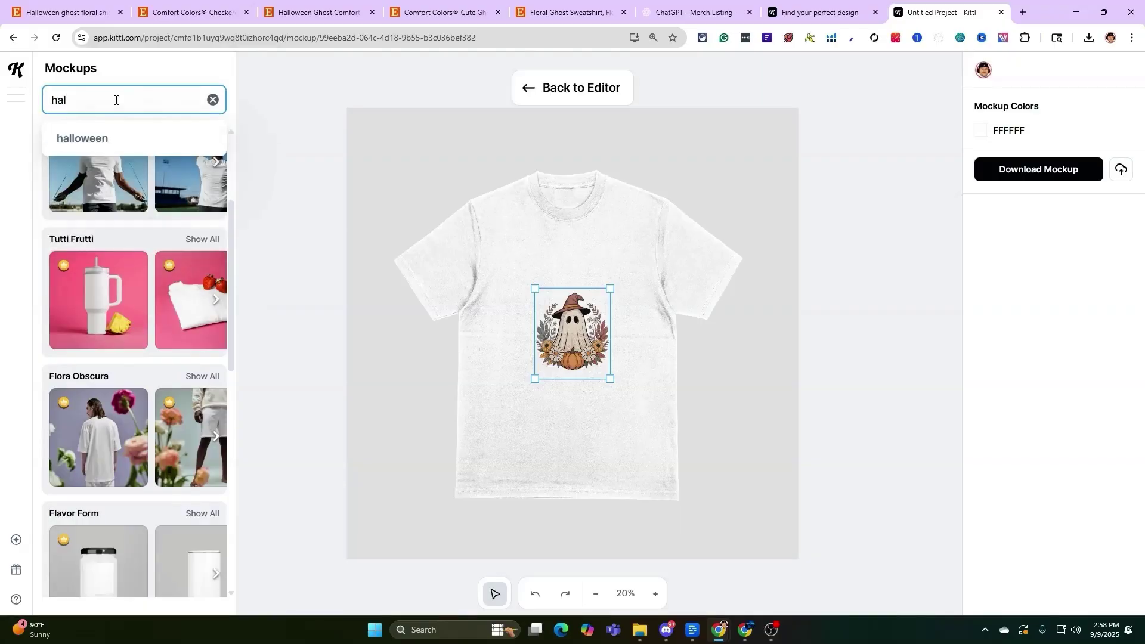
key(Return)
scroll(149, 242, down, 3)
scroll(150, 242, down, 7)
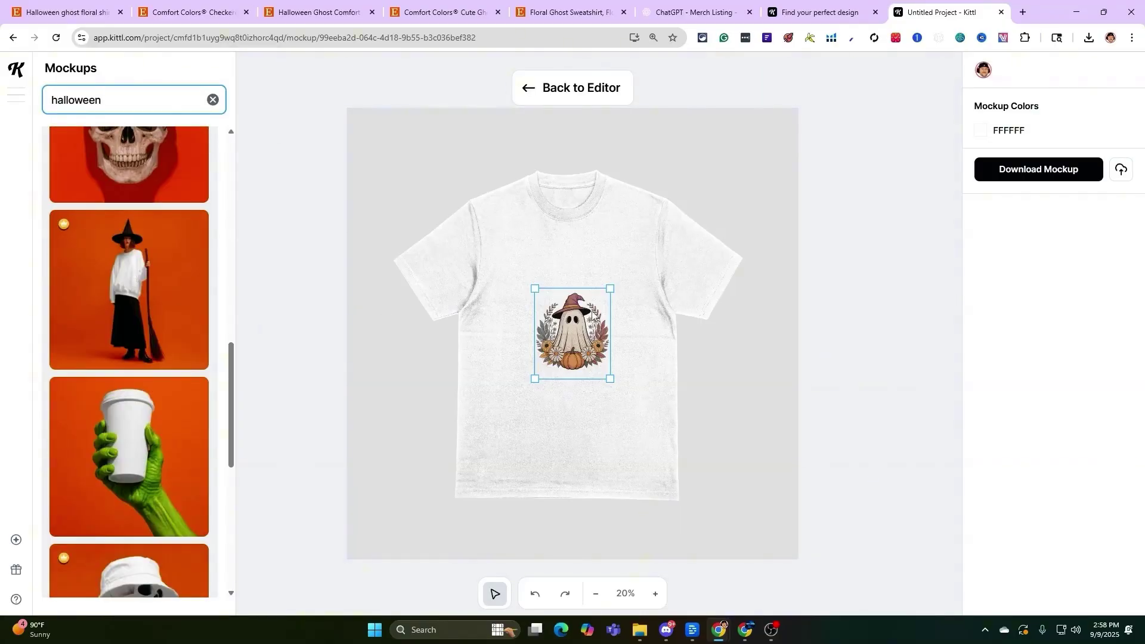
- Place the ghost design higher on the witch sweatshirt mockup and download that mockup
click(132, 277)
scroll(140, 355, down, 4)
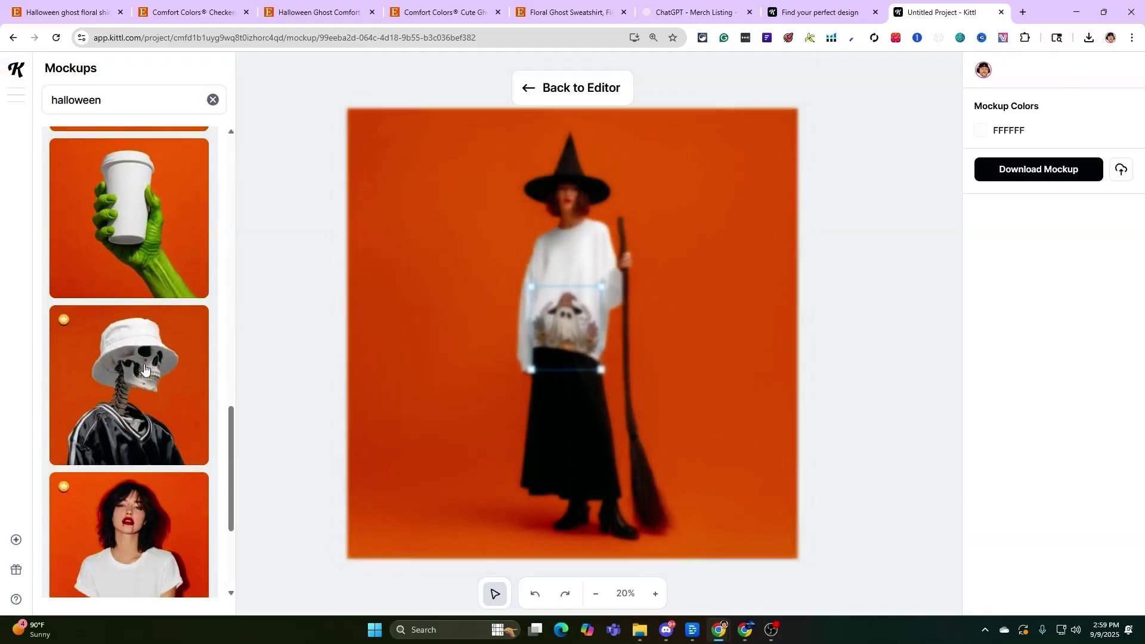
scroll(140, 355, down, 1)
scroll(569, 417, up, 2)
drag(568, 442, 569, 388)
click(1039, 169)
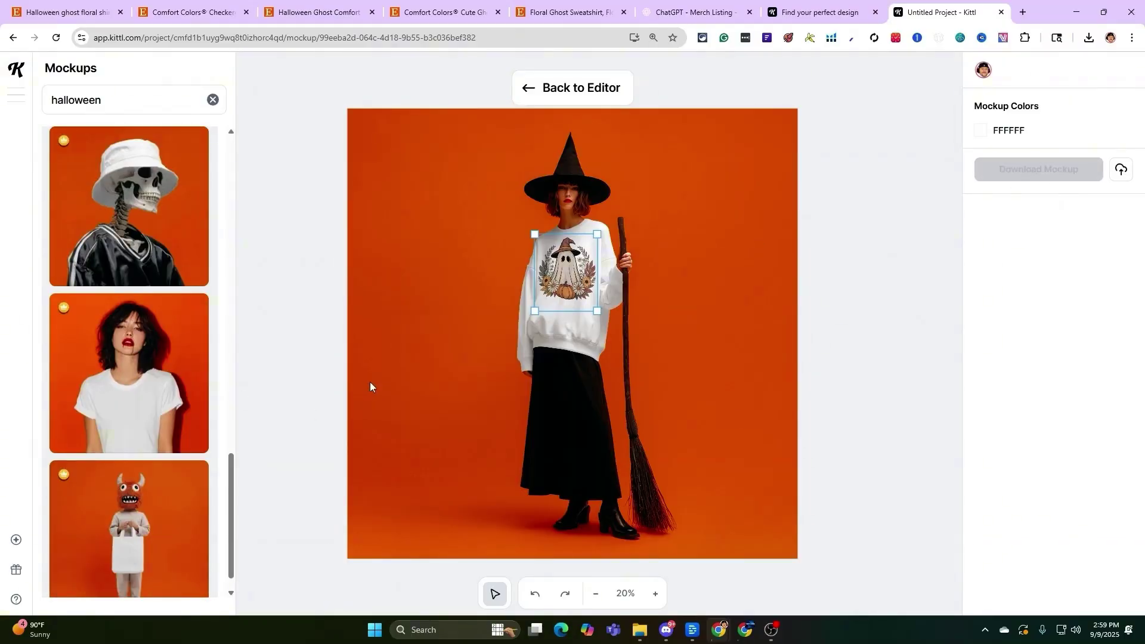
- Make the garment black, switch to the woman-in-T-shirt mockup and download it as a JPG
click(981, 130)
drag(841, 269, 737, 326)
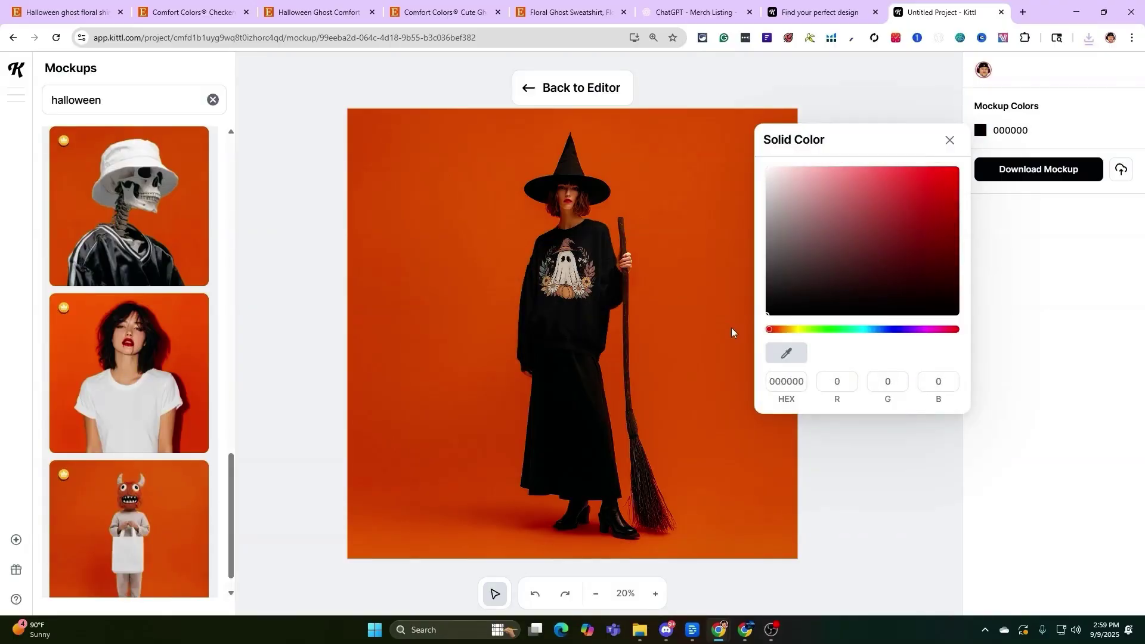
click(1077, 338)
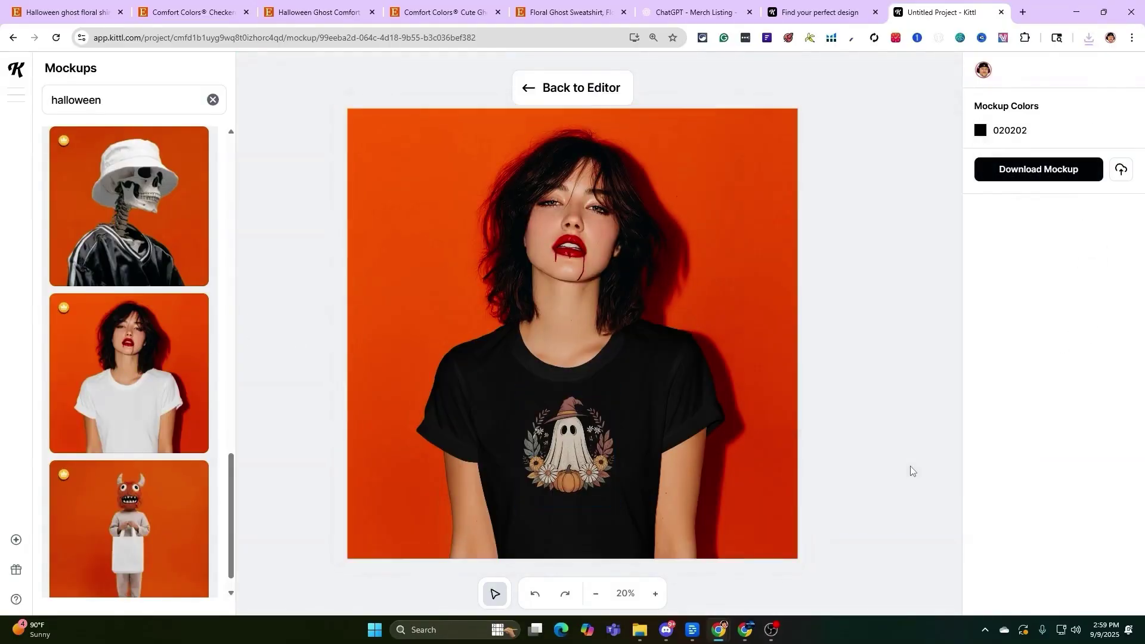
scroll(555, 473, up, 5)
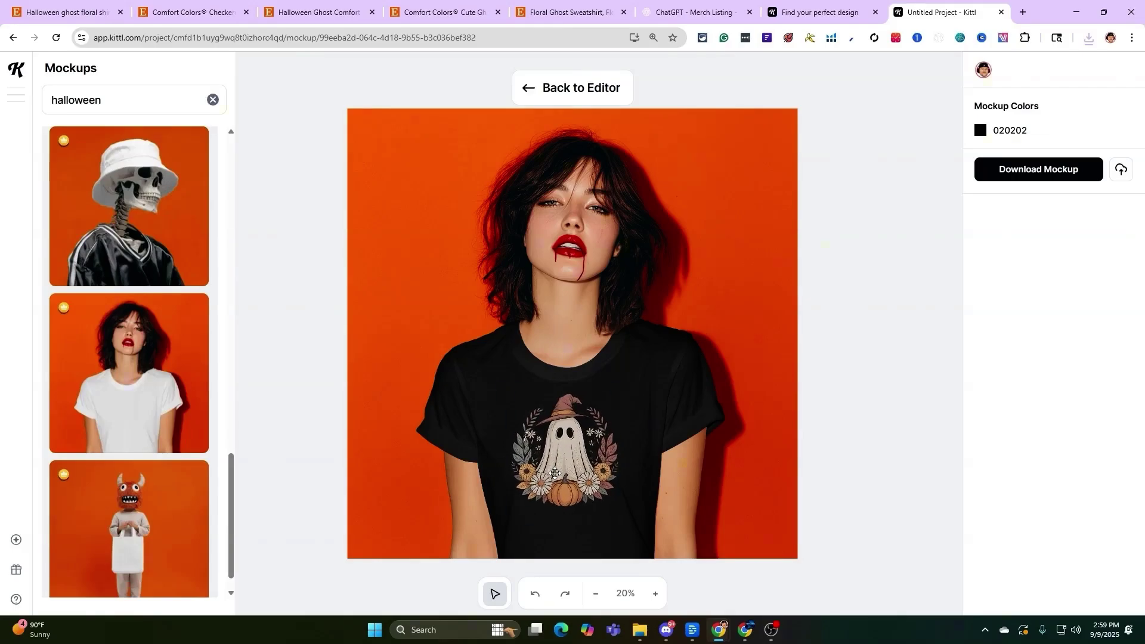
click(555, 474)
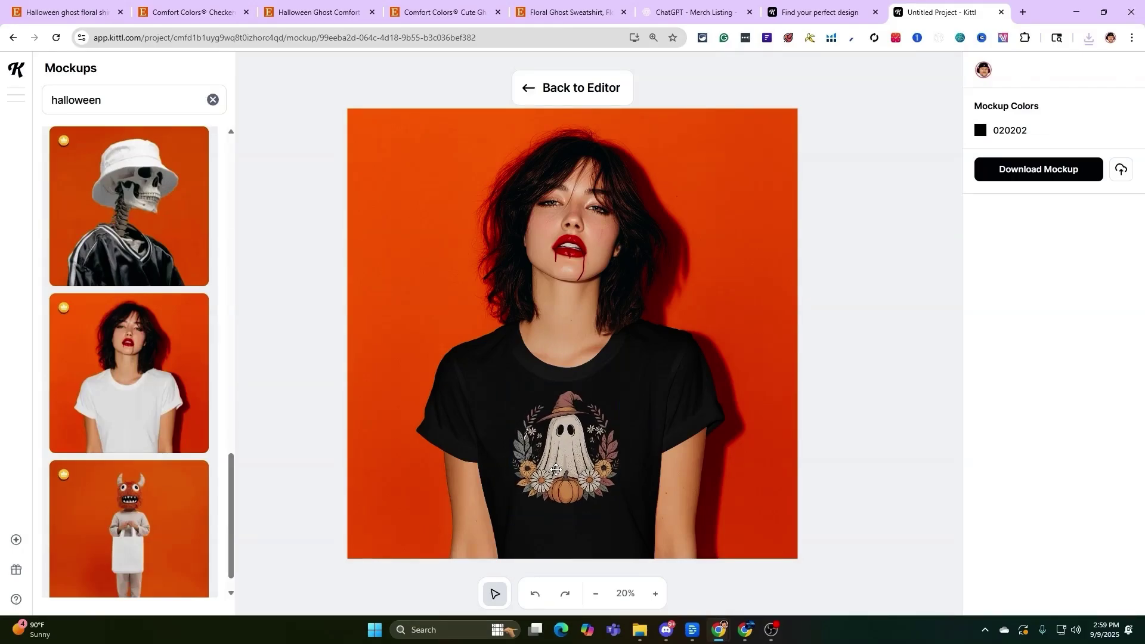
click(1039, 169)
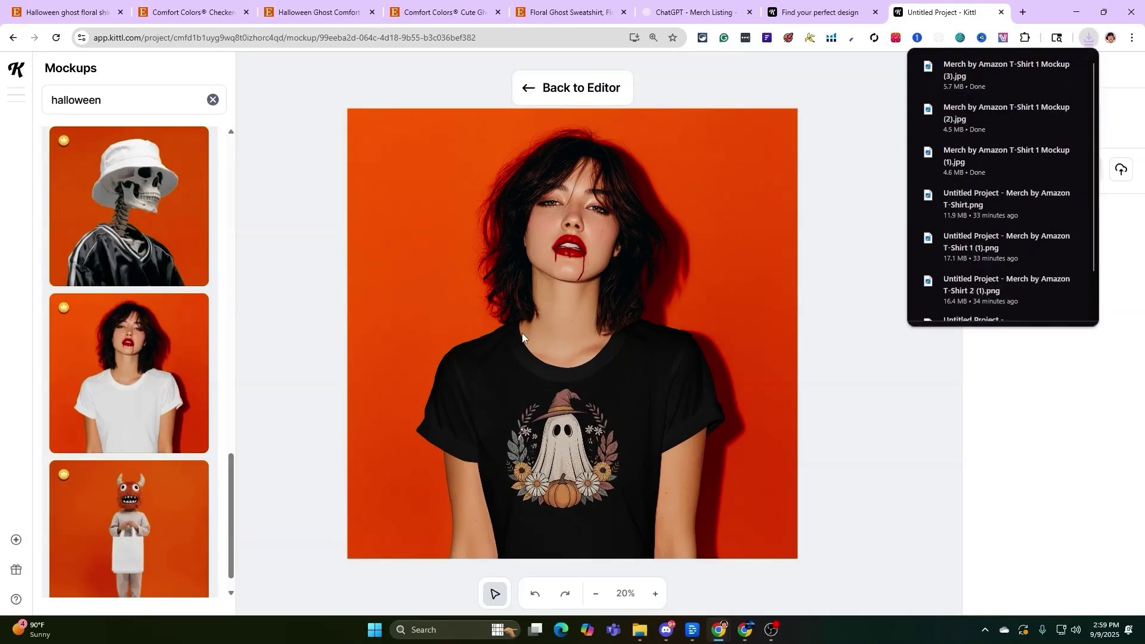
click(496, 267)
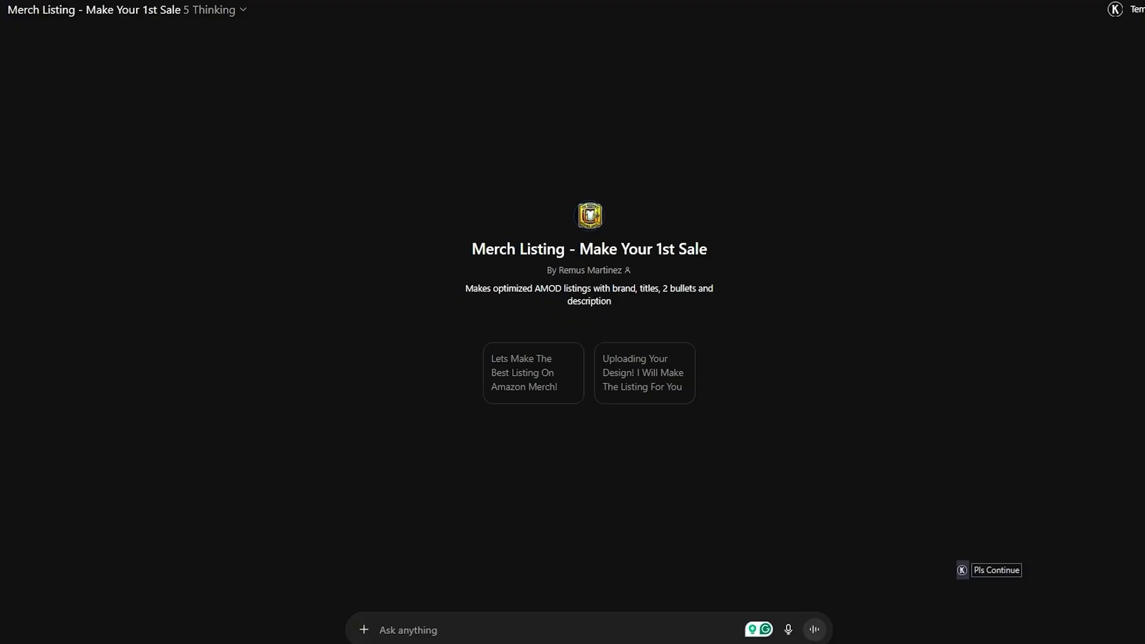
- Attach the witch-hat ghost image to the Merch Listing GPT chat and send it
drag(1144, 335, 671, 443)
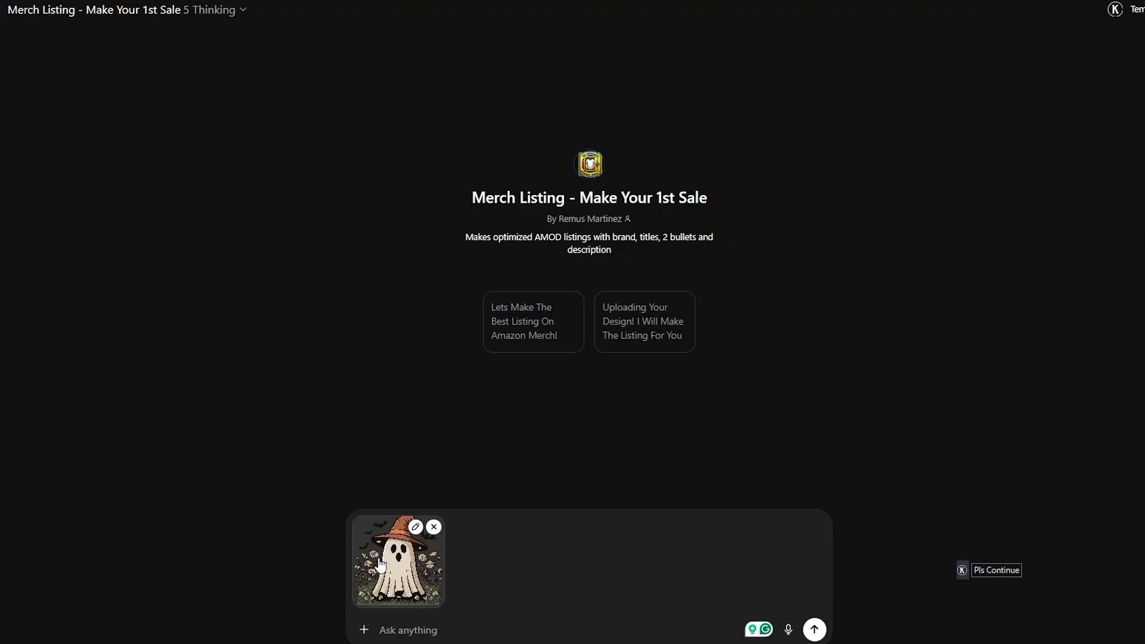
key(Return)
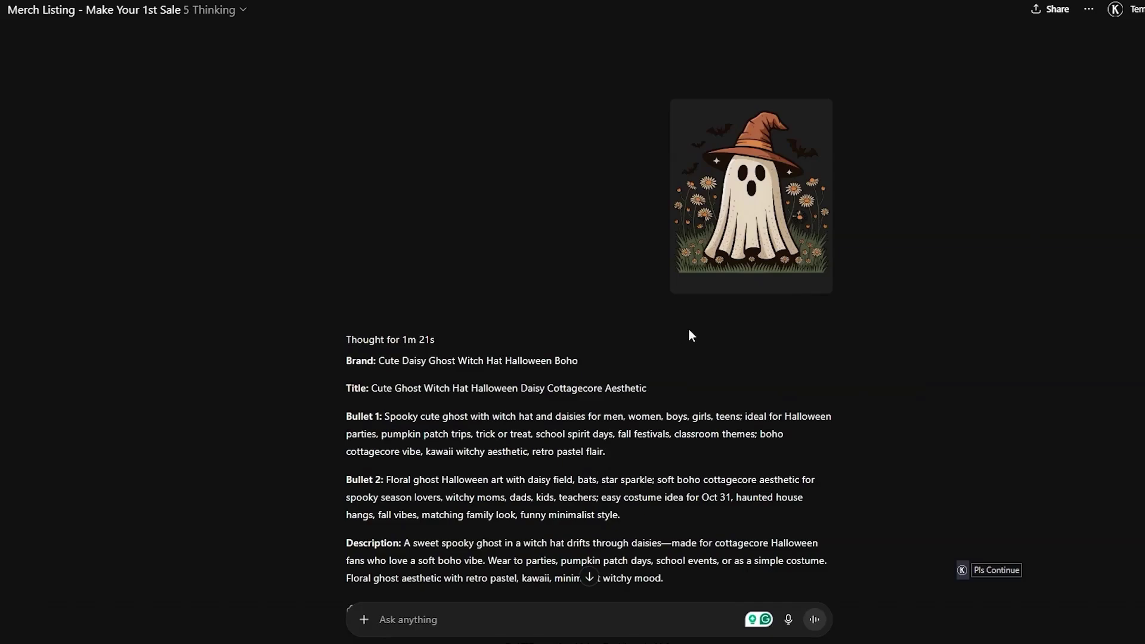
- Select the generated Brand, Title, Bullet 1, Bullet 2 and Description text of the listing
scroll(459, 374, down, 2)
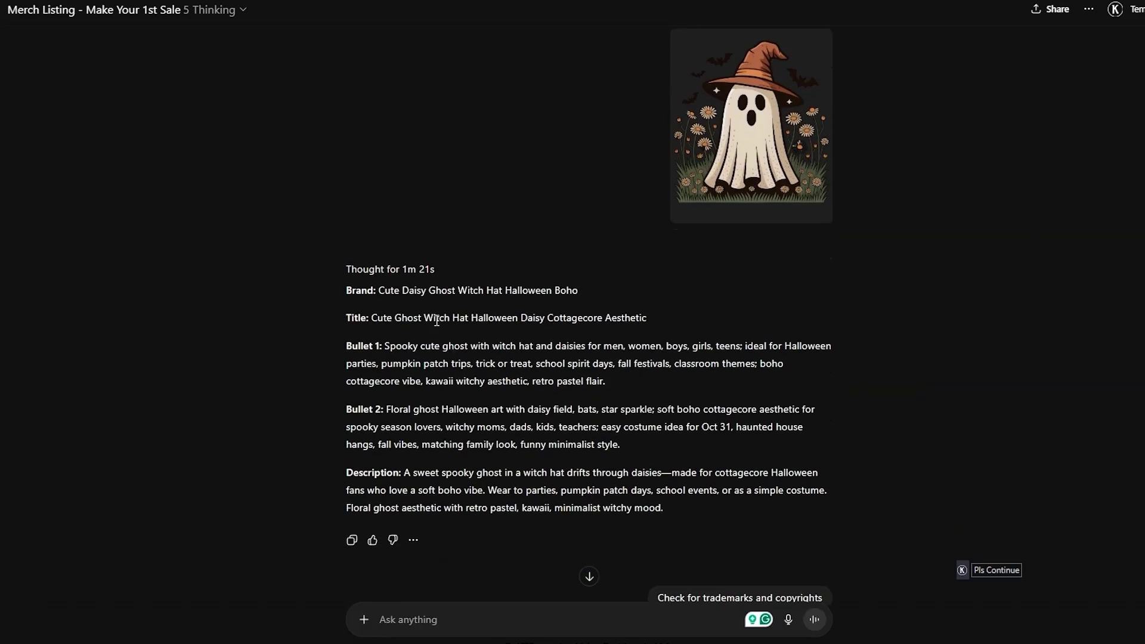
drag(405, 291, 585, 290)
drag(667, 318, 373, 318)
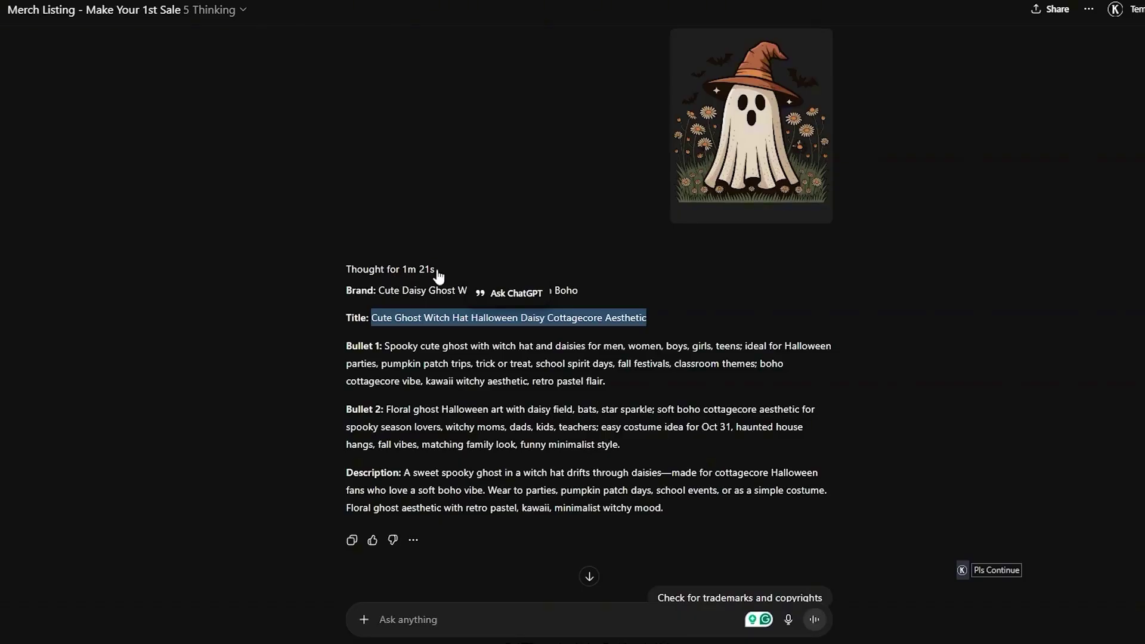
drag(688, 311, 367, 318)
scroll(551, 364, down, 1)
drag(608, 311, 392, 285)
drag(647, 376, 398, 342)
drag(664, 439, 405, 403)
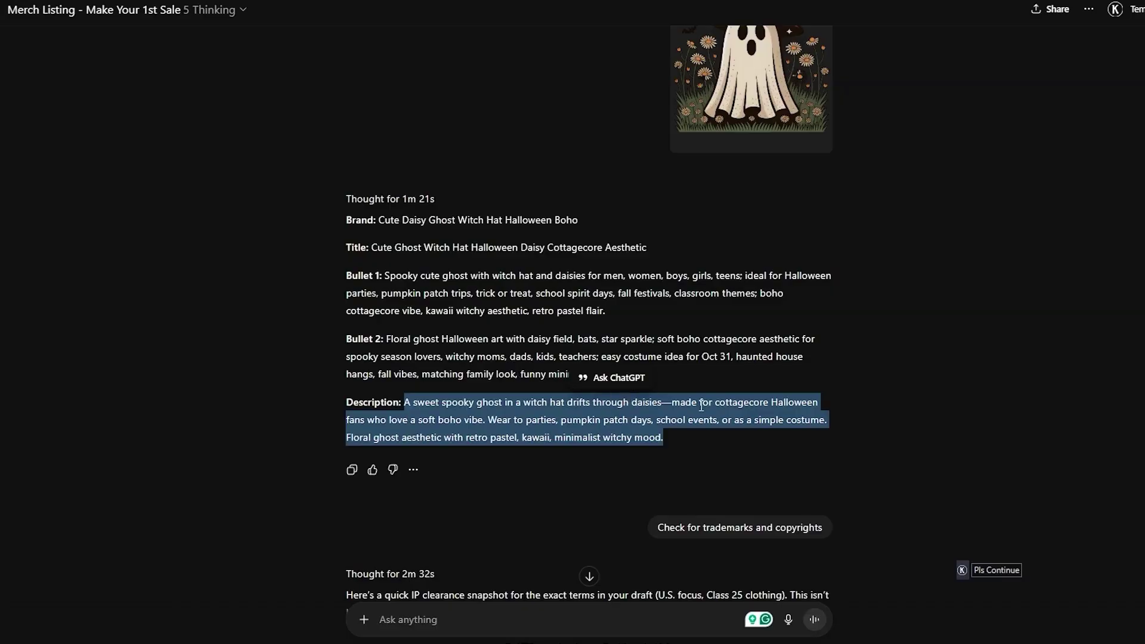
click(667, 428)
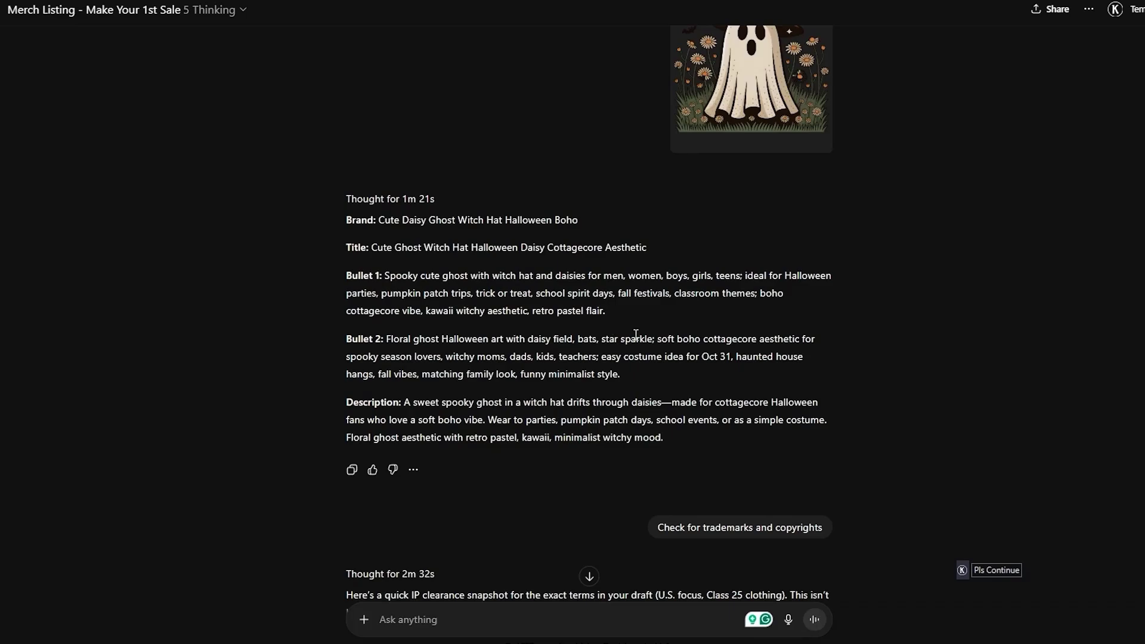
- Read through the trademark and copyright check that flags "Stay Spooky" to avoid
scroll(632, 323, down, 3)
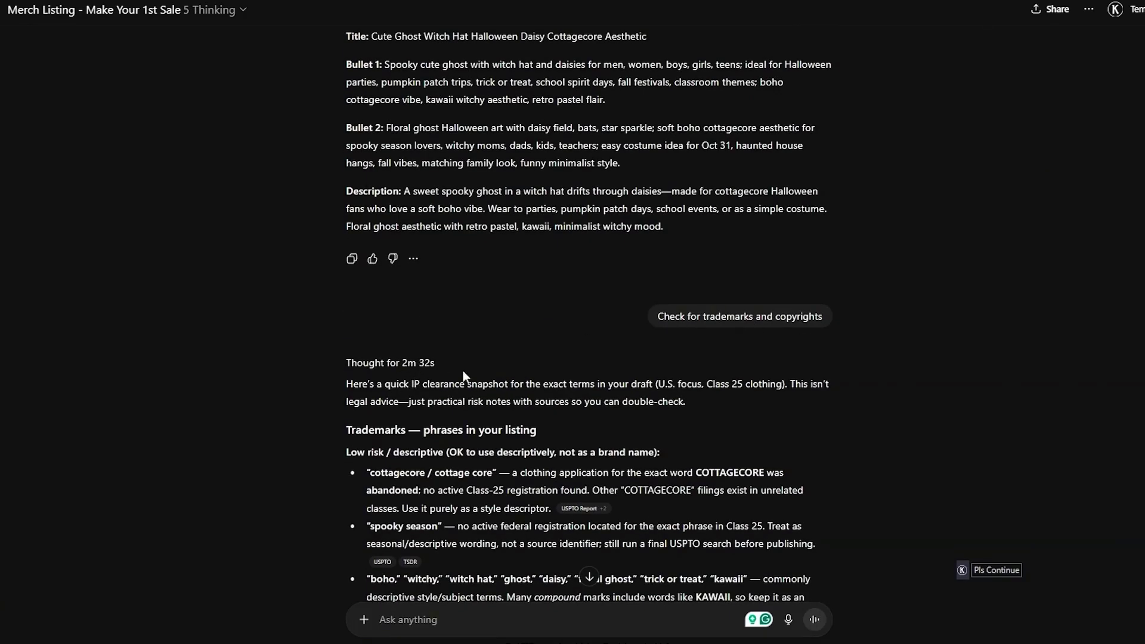
scroll(514, 382, down, 2)
scroll(513, 382, down, 1)
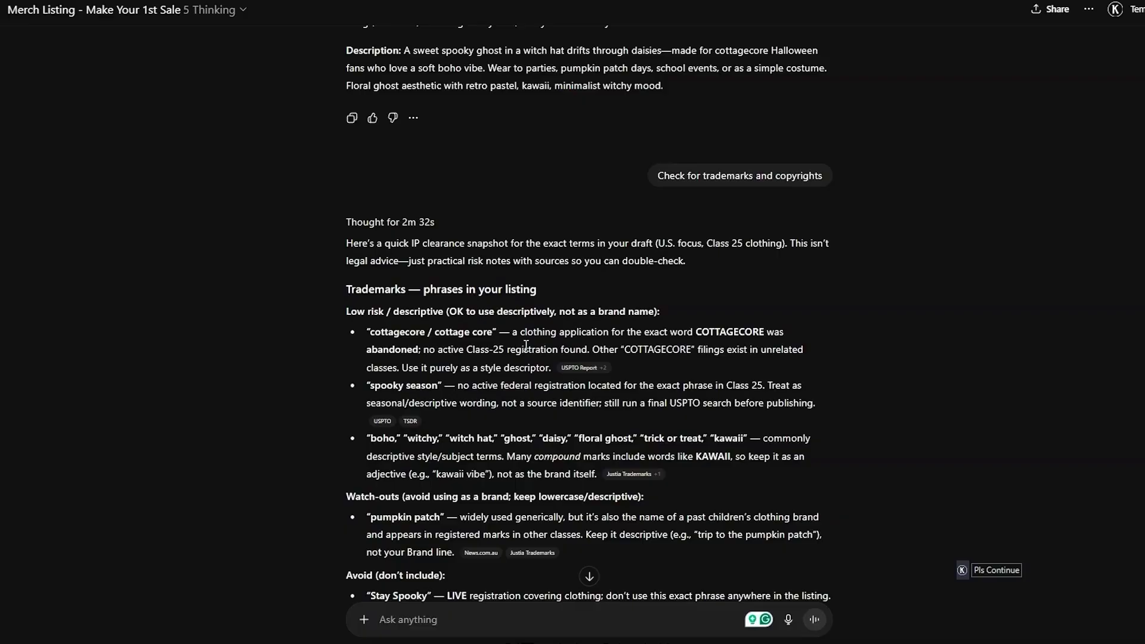
scroll(510, 345, down, 2)
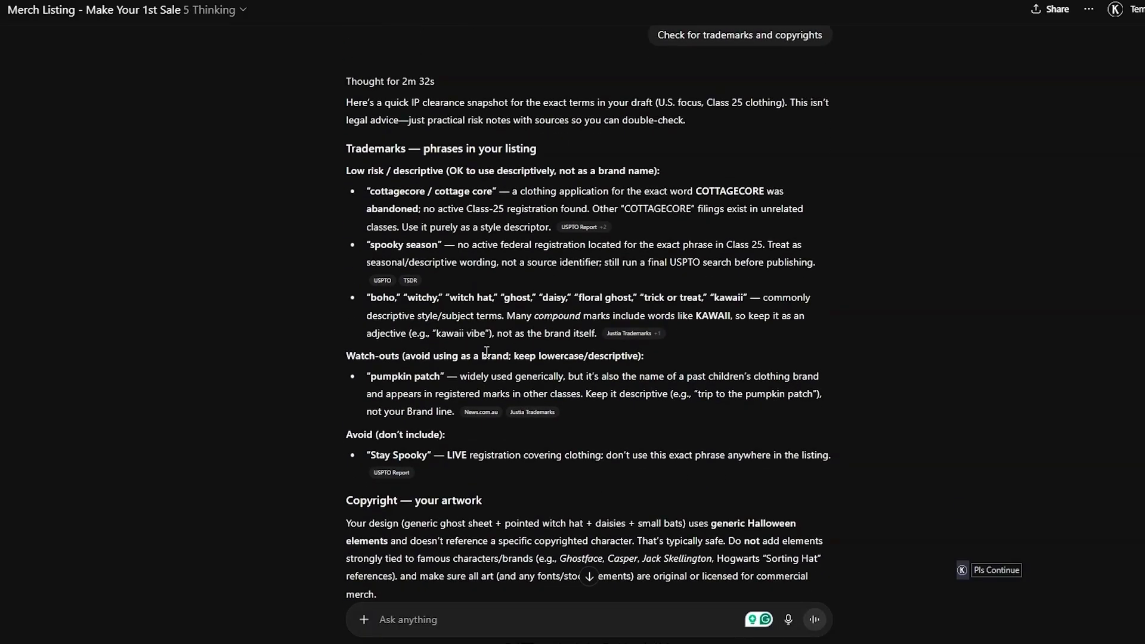
scroll(490, 359, down, 3)
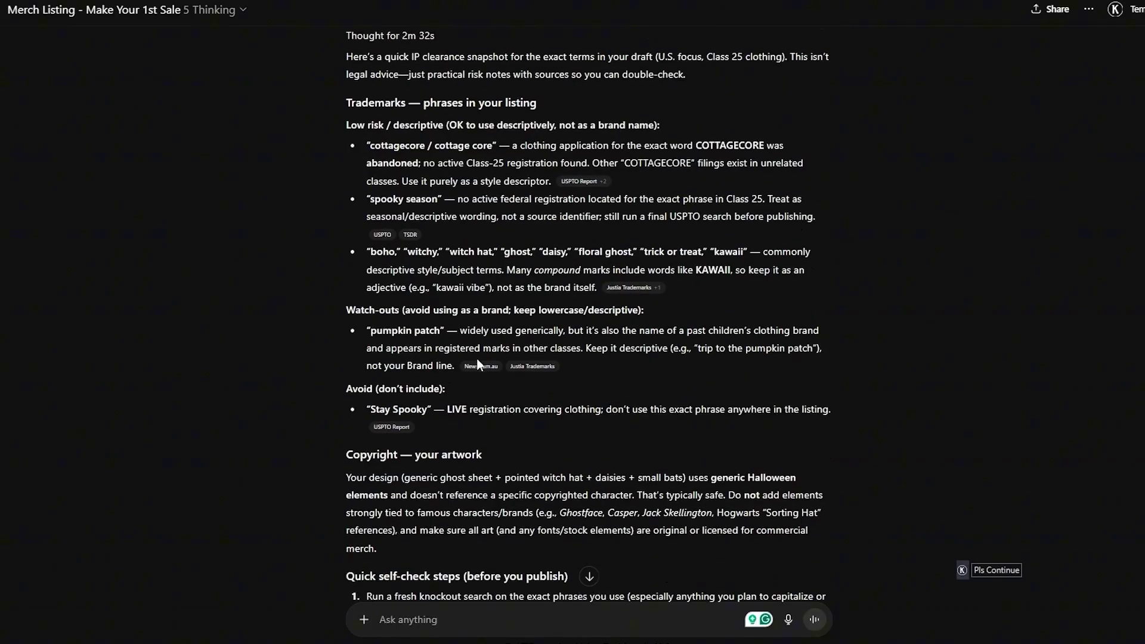
scroll(817, 482, down, 5)
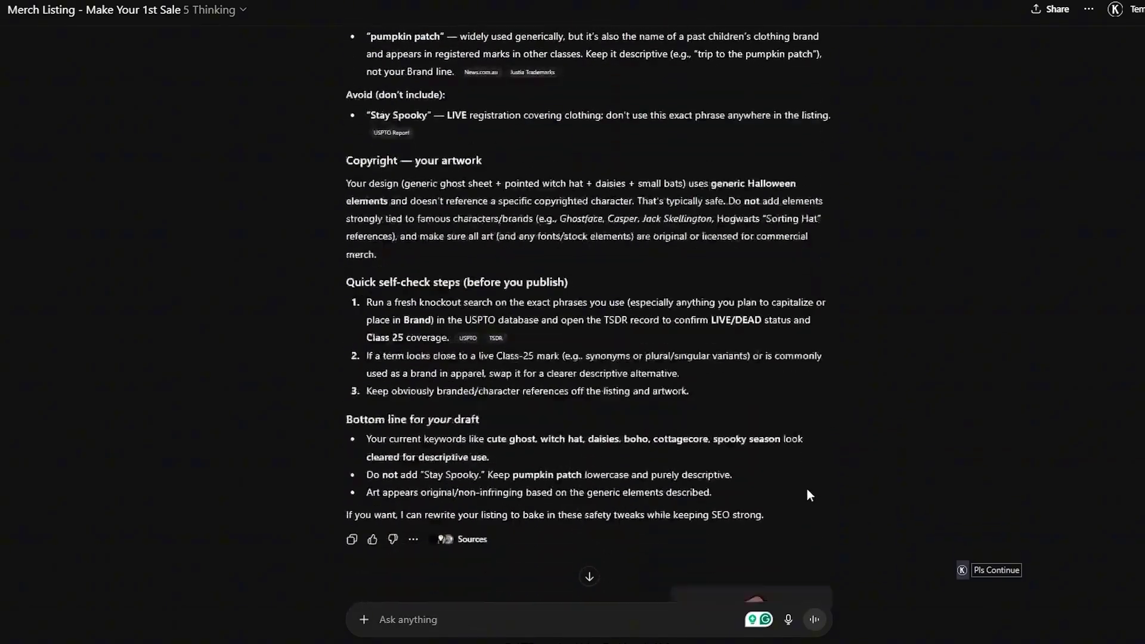
scroll(819, 477, down, 3)
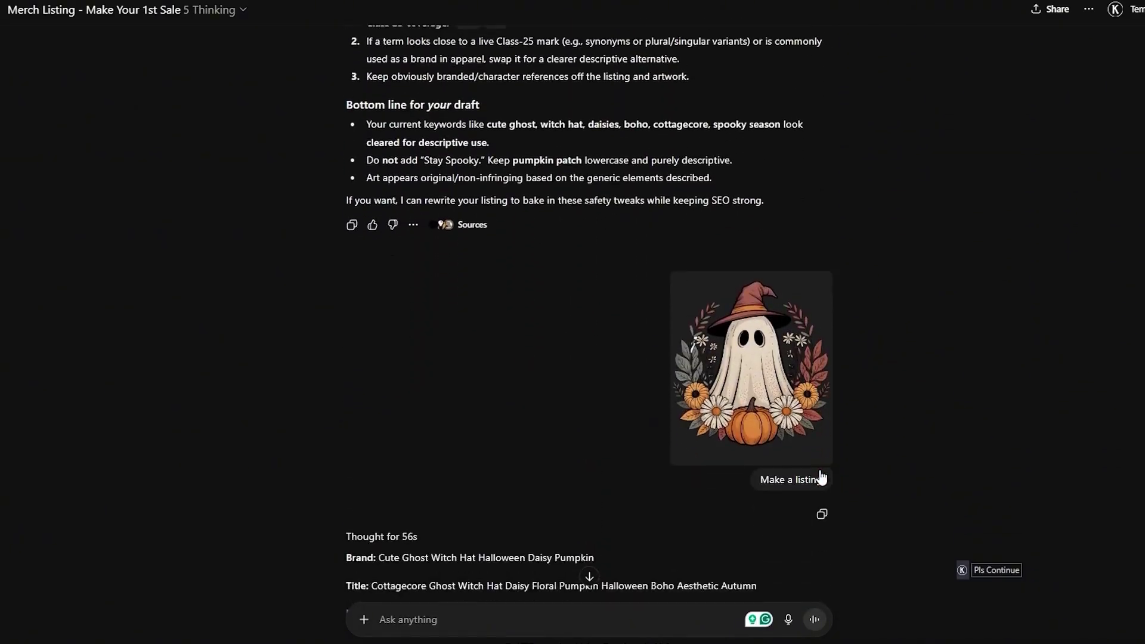
scroll(930, 421, down, 1)
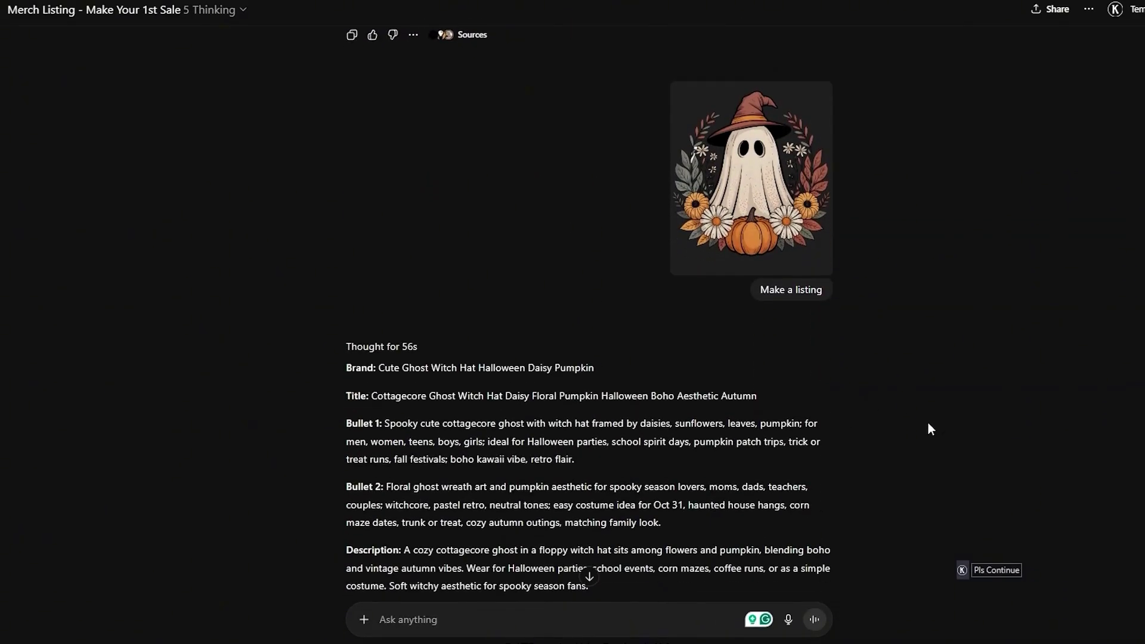
scroll(932, 435, down, 1)
scroll(750, 414, down, 1)
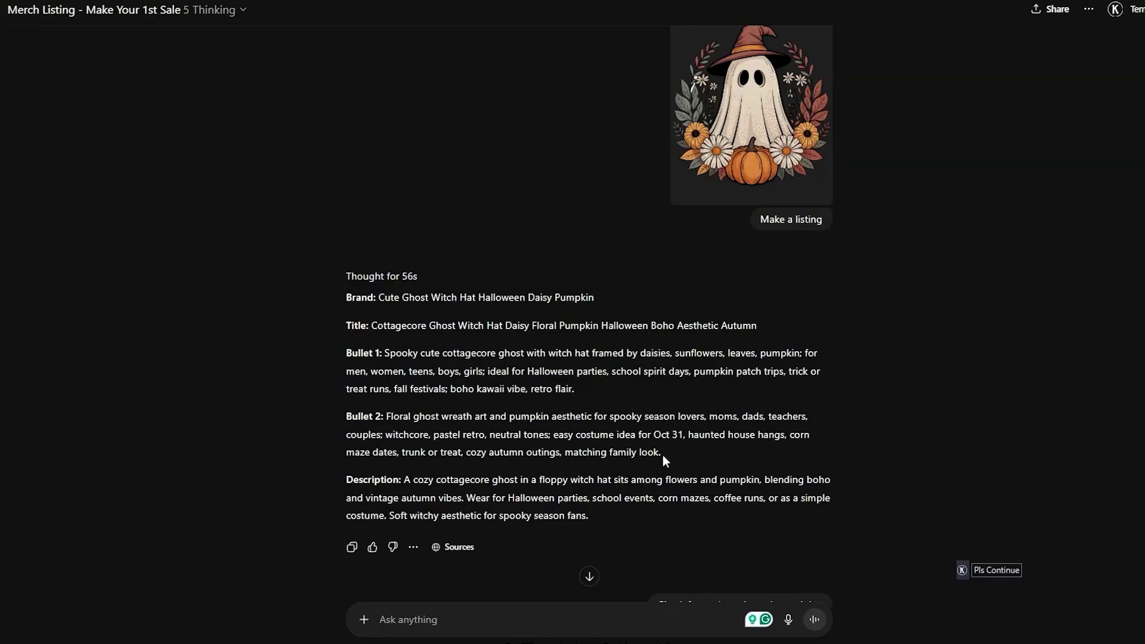
scroll(664, 457, down, 3)
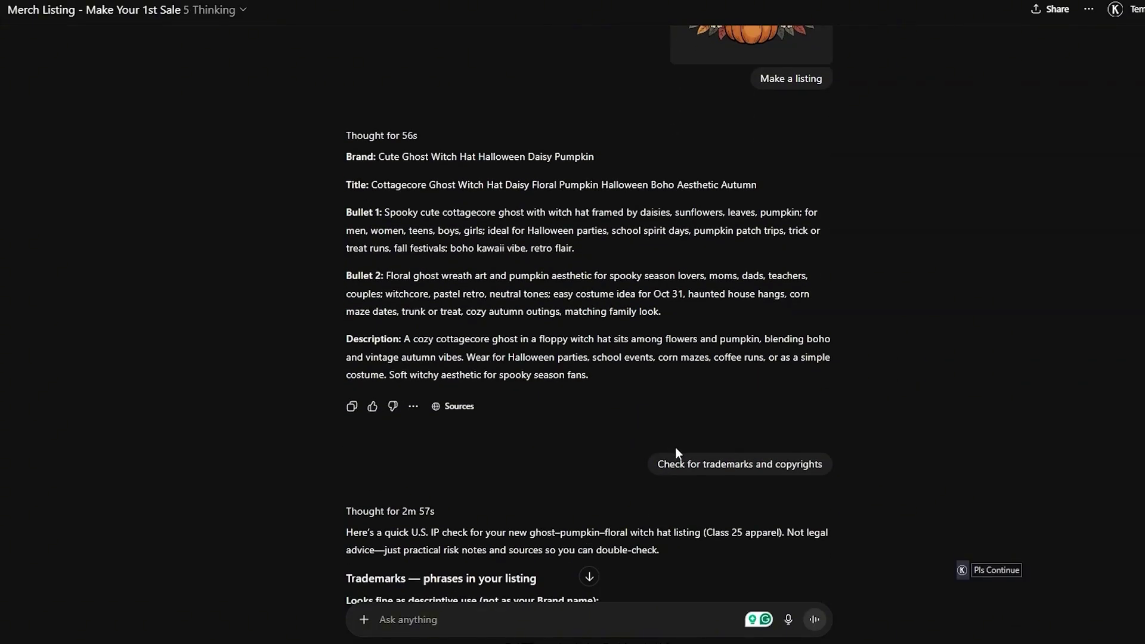
scroll(667, 420, down, 3)
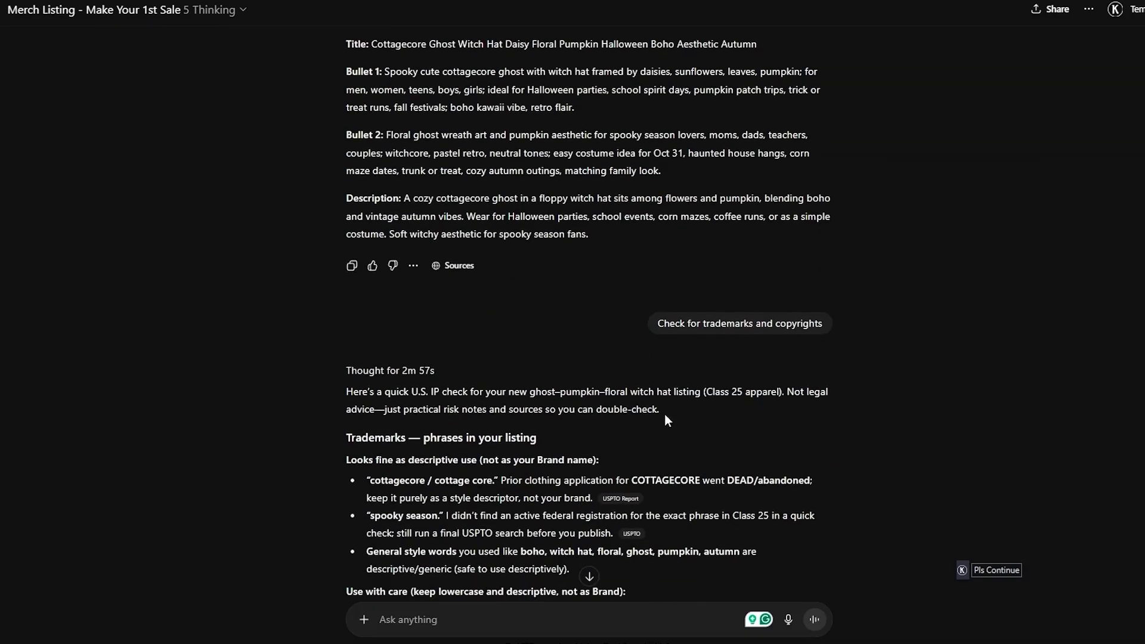
scroll(666, 413, down, 3)
scroll(663, 417, down, 1)
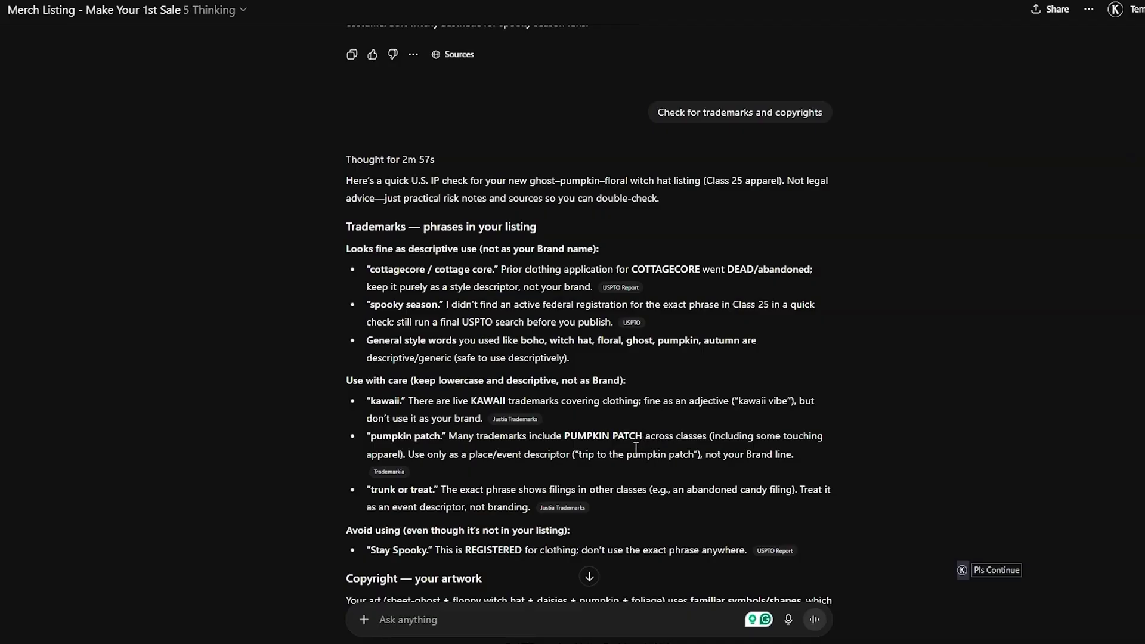
scroll(636, 448, down, 1)
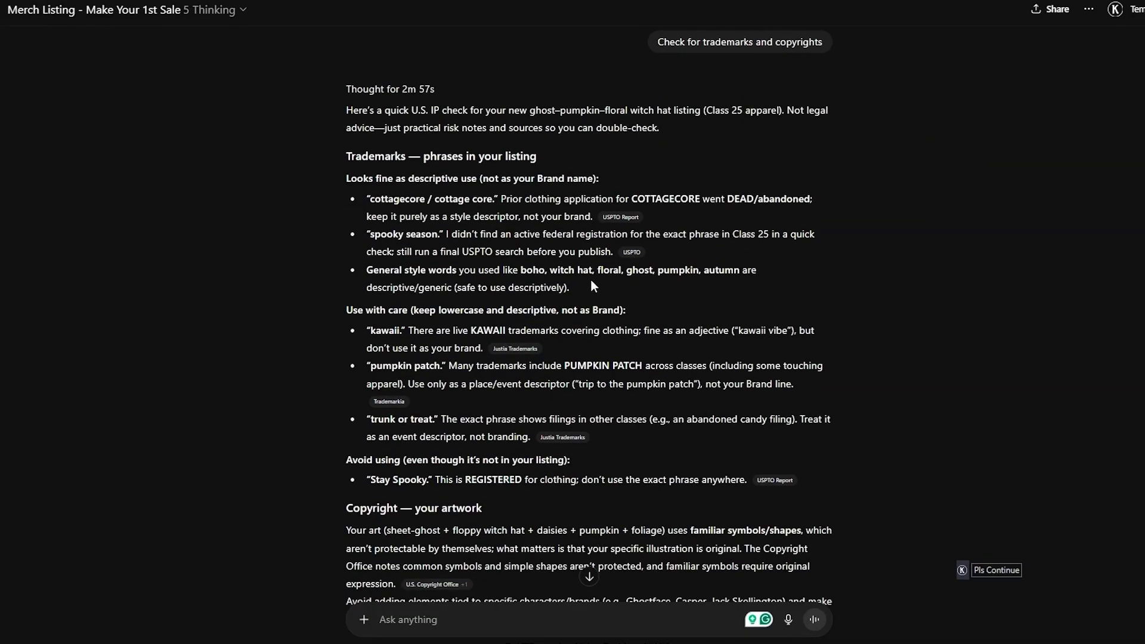
scroll(592, 280, down, 5)
scroll(595, 288, down, 6)
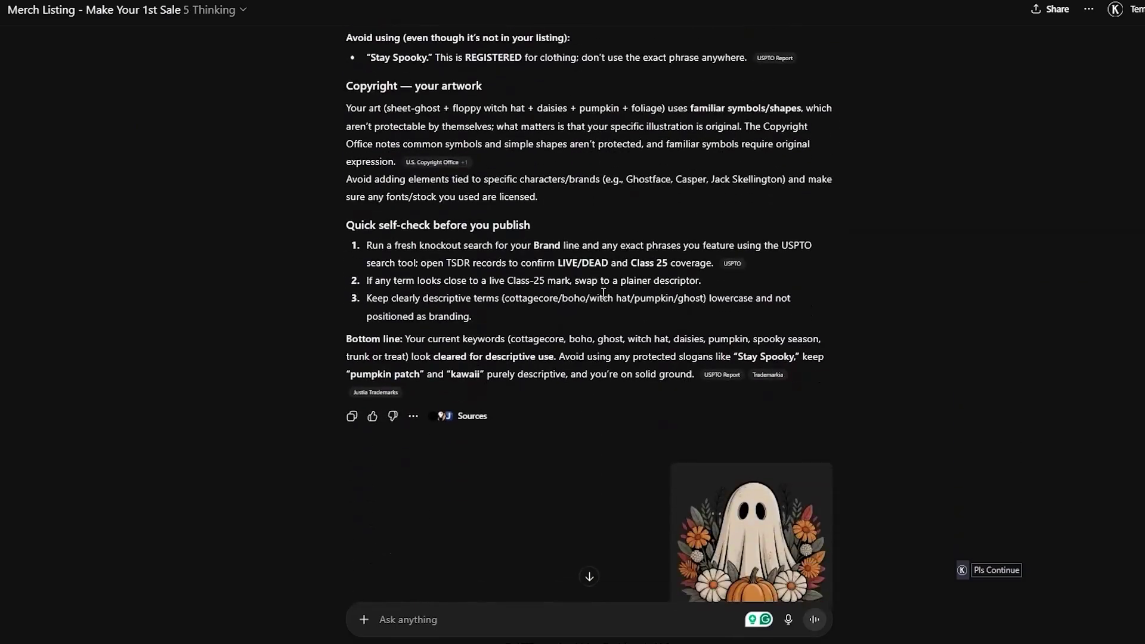
scroll(704, 310, down, 3)
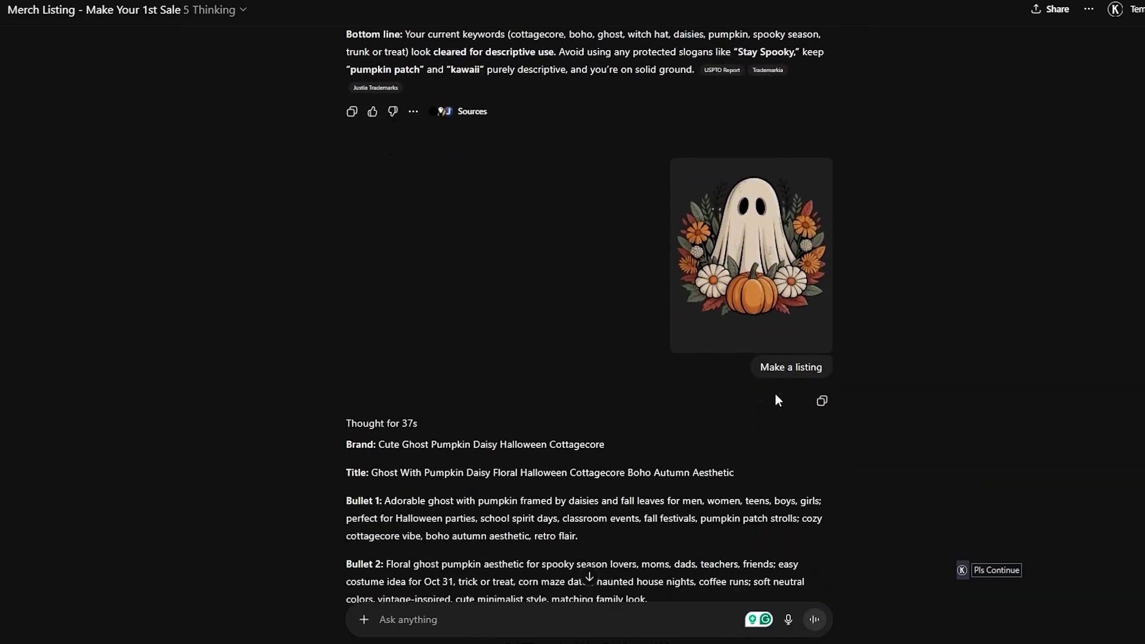
scroll(511, 322, down, 1)
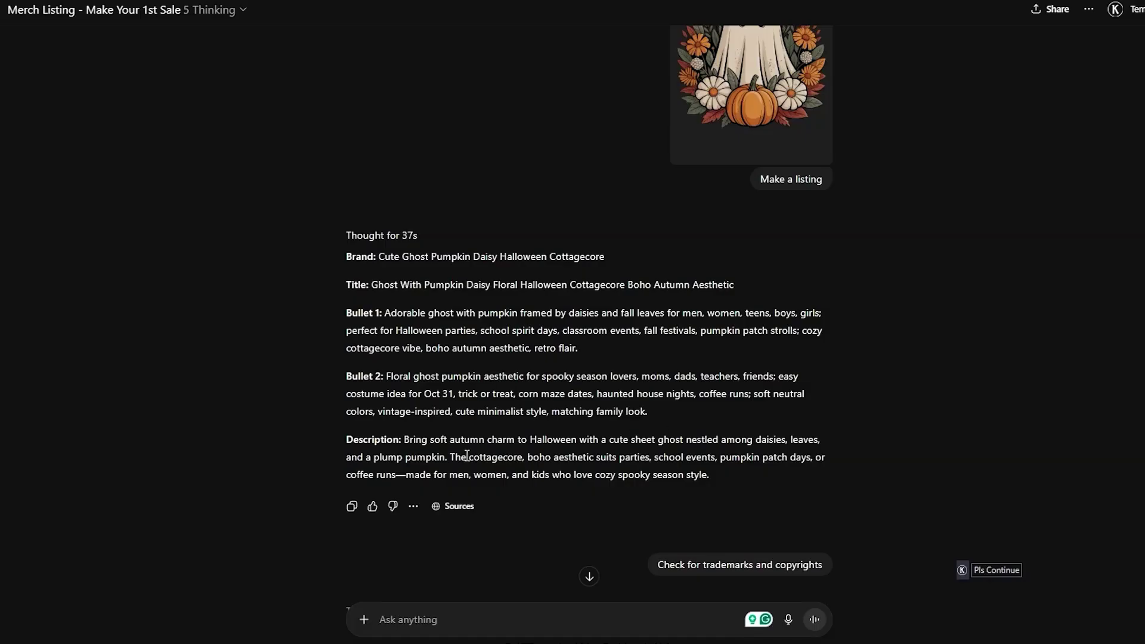
scroll(598, 470, down, 4)
scroll(750, 451, down, 10)
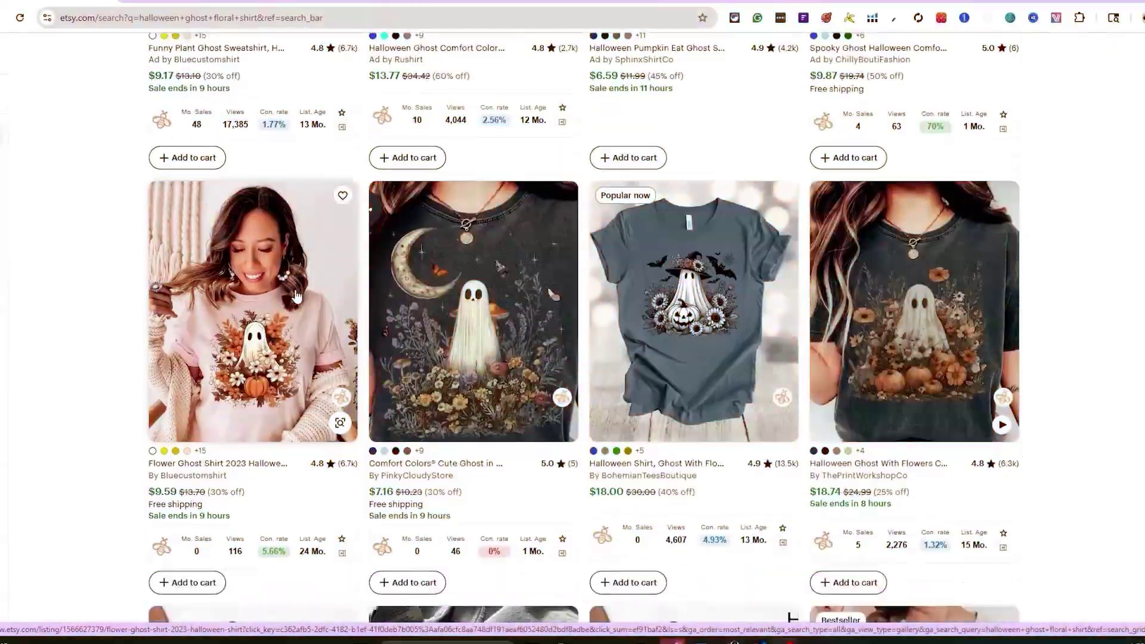
scroll(297, 297, down, 5)
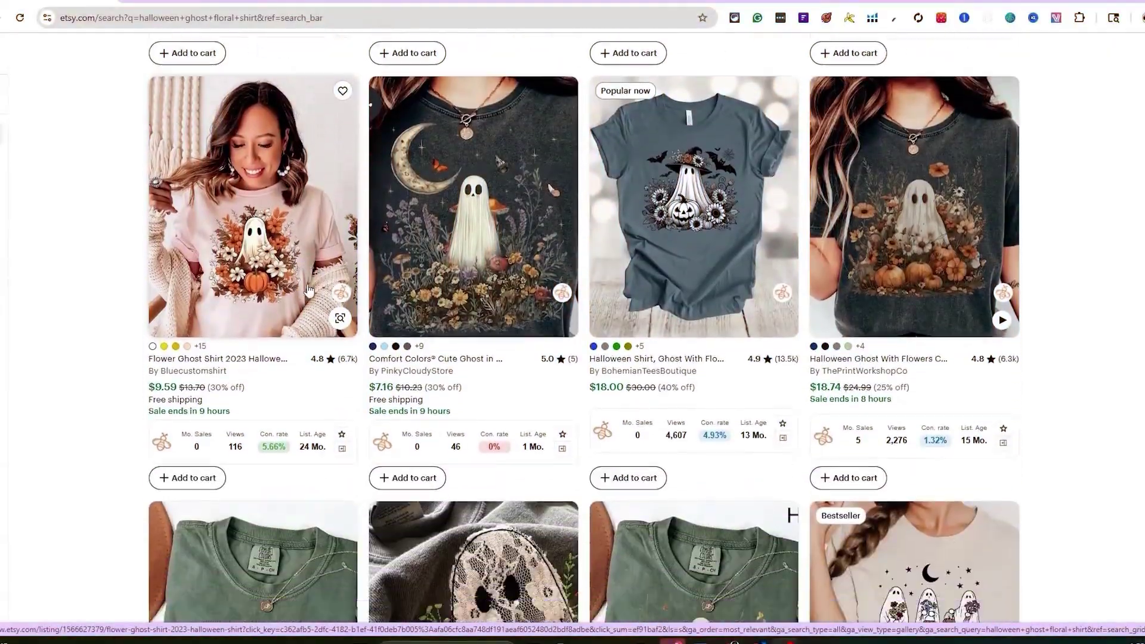
scroll(501, 322, down, 1)
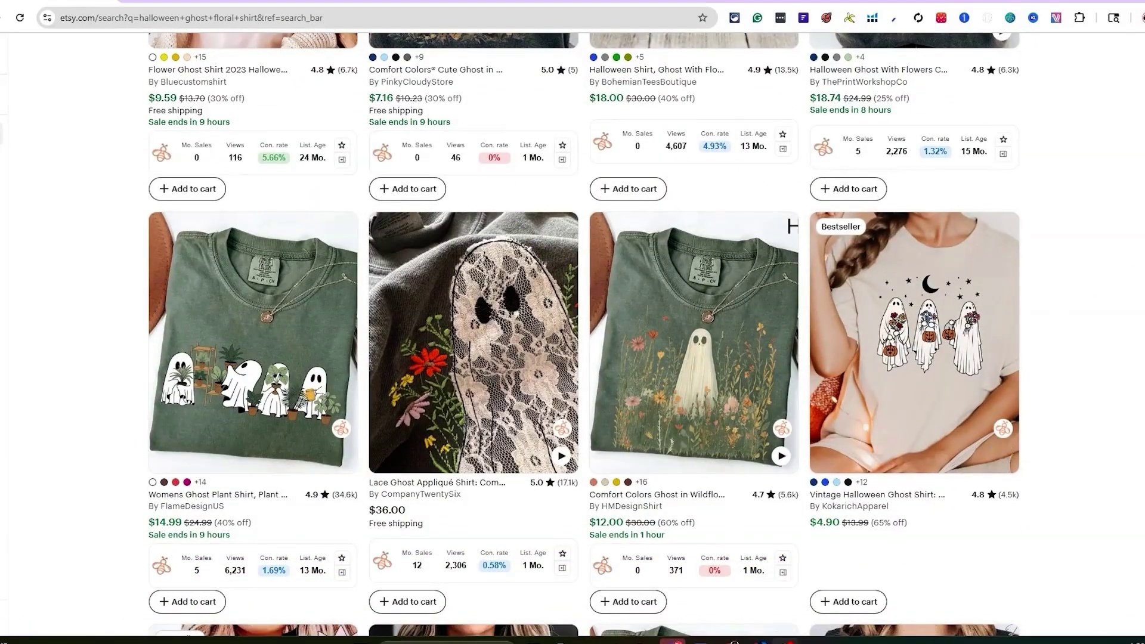
scroll(573, 334, up, 7)
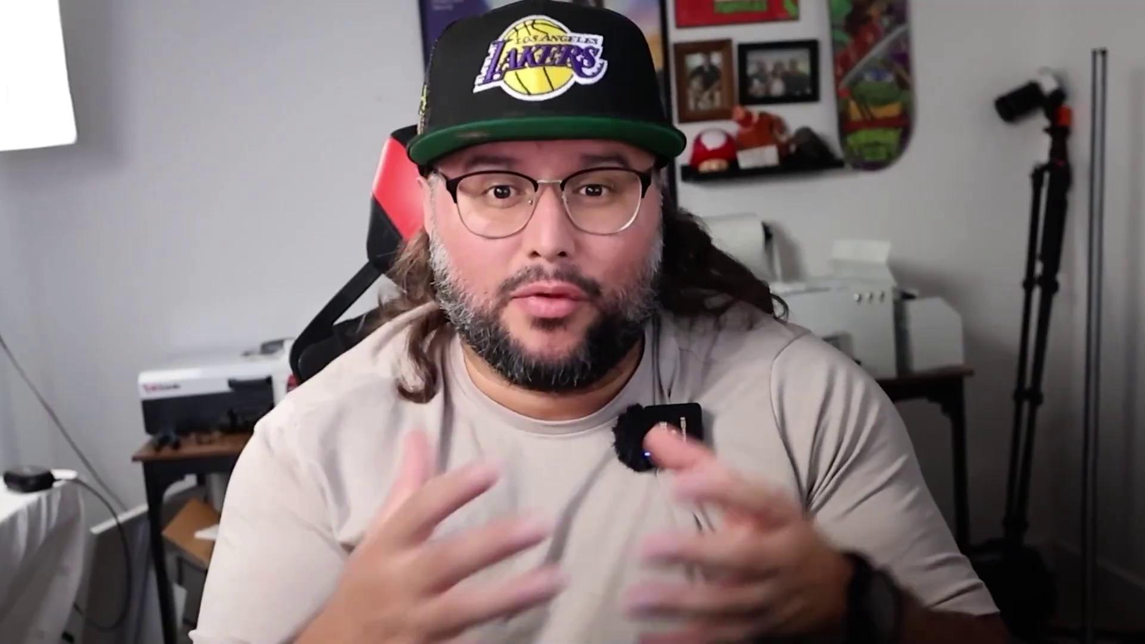